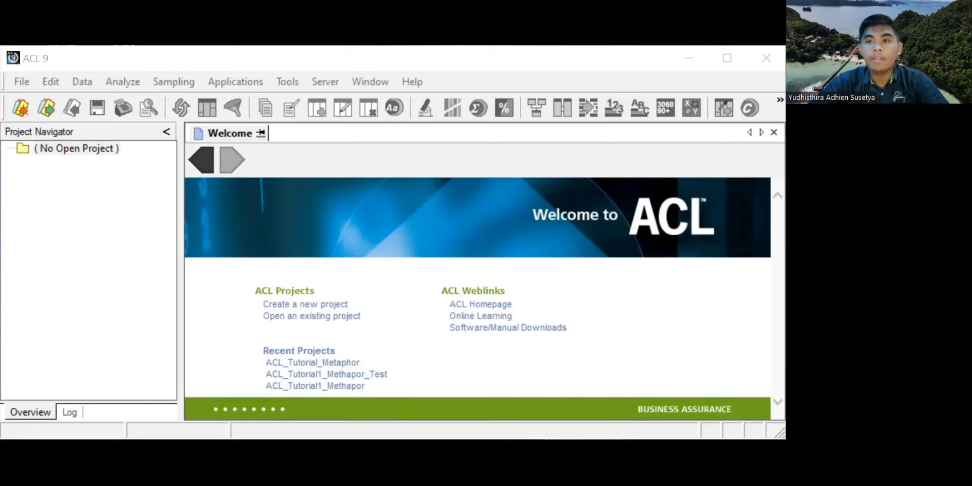
Step: Start creating a new ACL project
{"action": "left_click", "coordinate": [43, 147]}
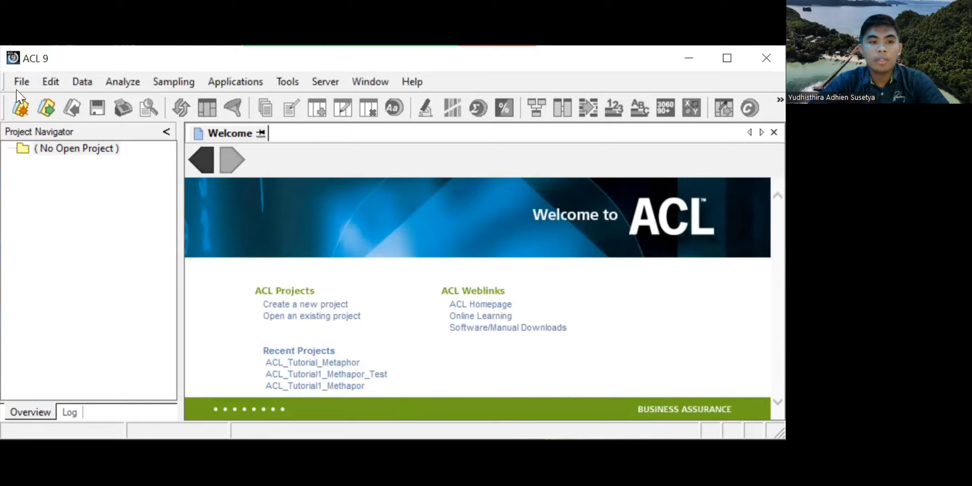
{"action": "left_click", "coordinate": [22, 86]}
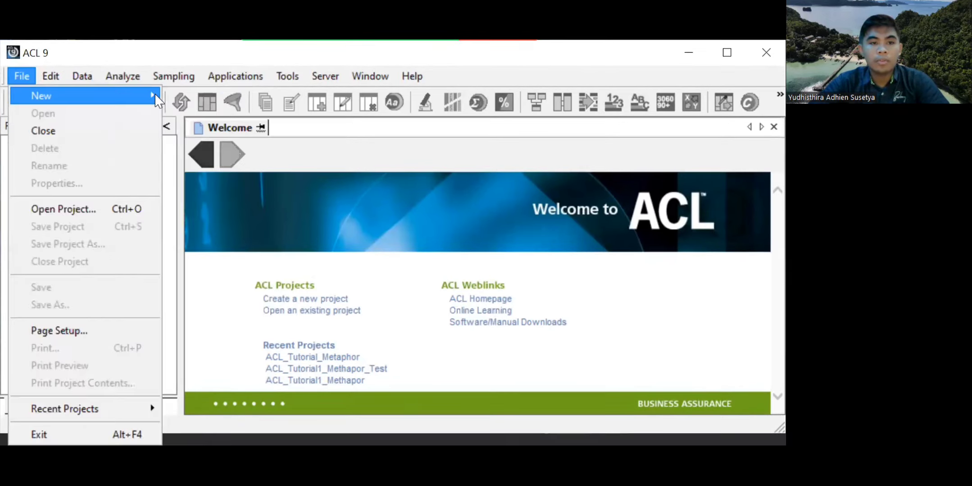
{"action": "mouse_move", "coordinate": [153, 93]}
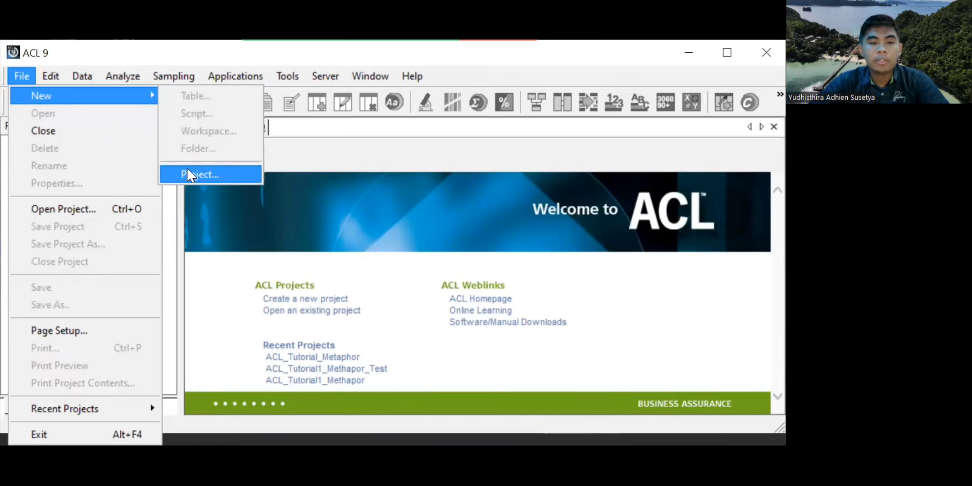
{"action": "left_click", "coordinate": [188, 175]}
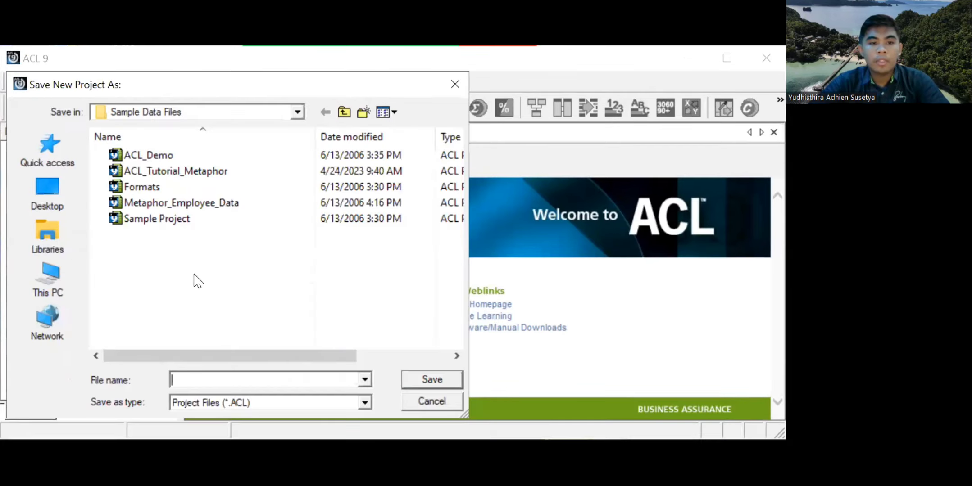
{"action": "left_click", "coordinate": [364, 112]}
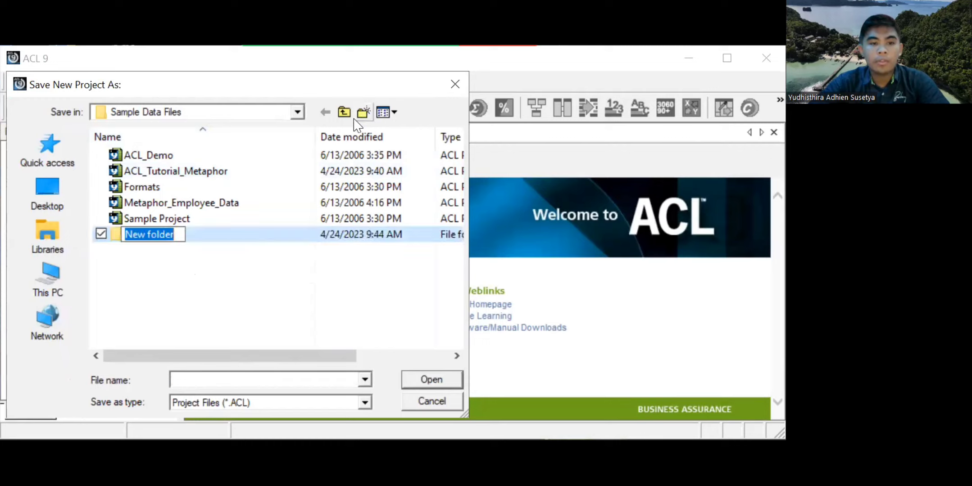
{"action": "left_click", "coordinate": [163, 266]}
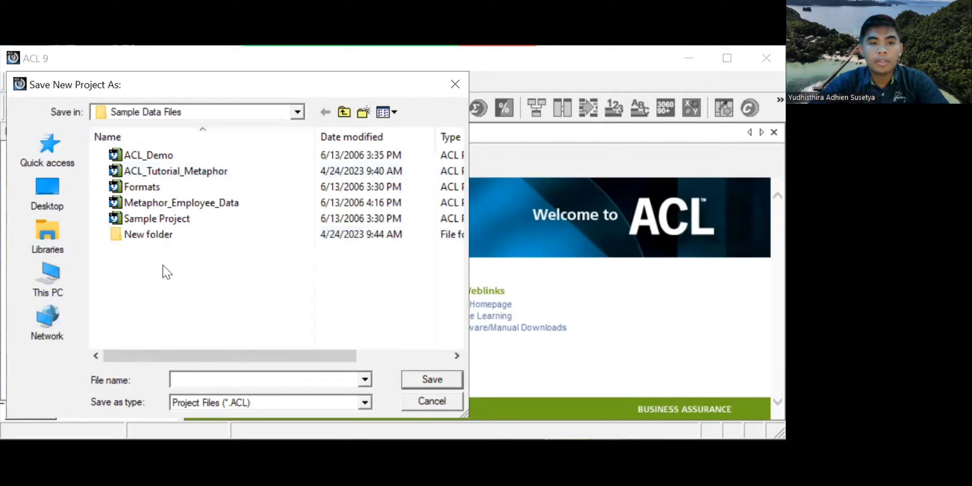
{"action": "left_click", "coordinate": [171, 239]}
{"action": "right_click", "coordinate": [168, 235]}
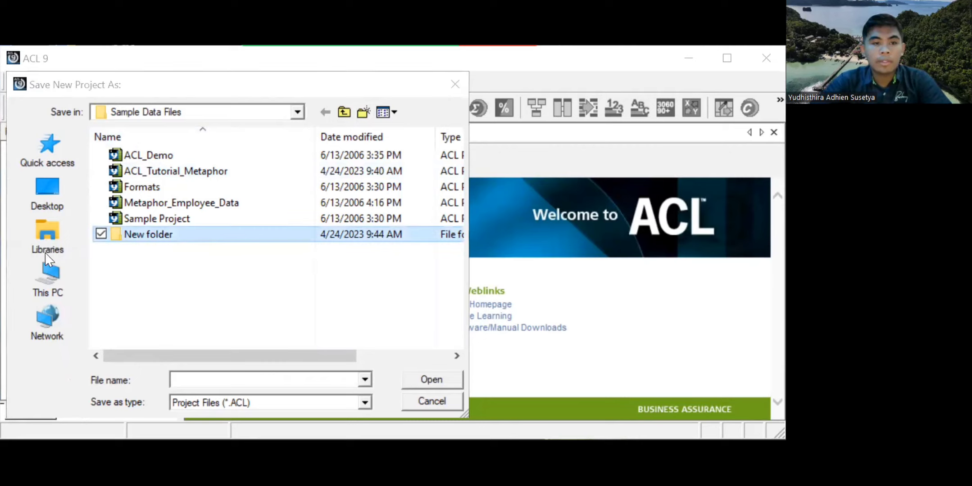
{"action": "left_click", "coordinate": [54, 279]}
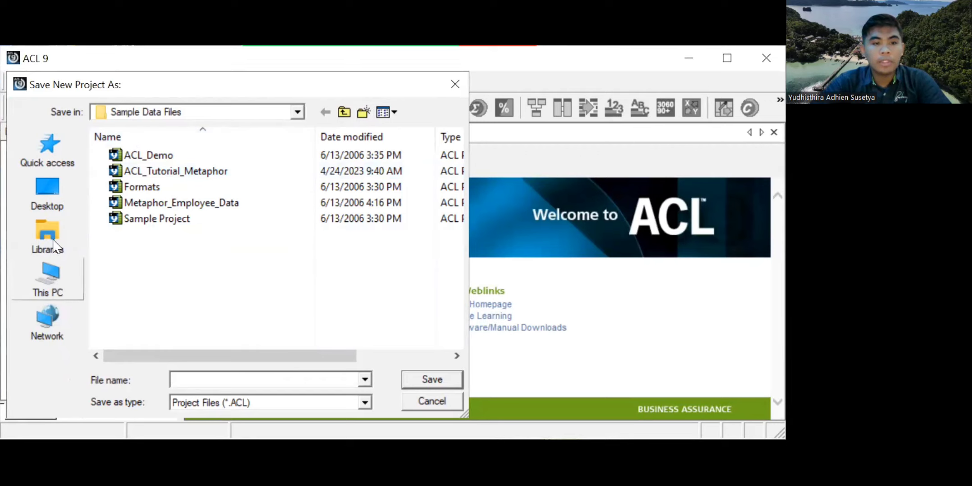
Step: Create a folder named ACL Practice in the Documents library while choosing where to save the new project
{"action": "left_click", "coordinate": [53, 244]}
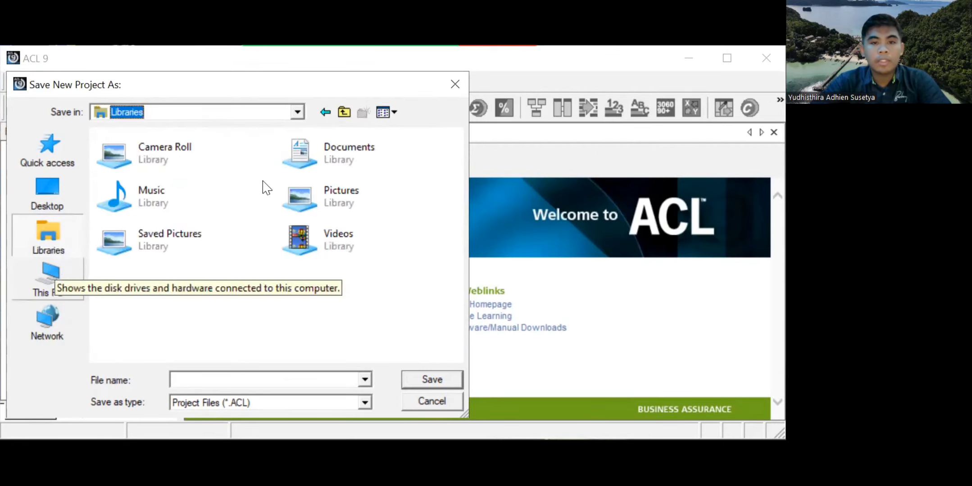
{"action": "left_click", "coordinate": [345, 169]}
{"action": "double_click", "coordinate": [324, 138]}
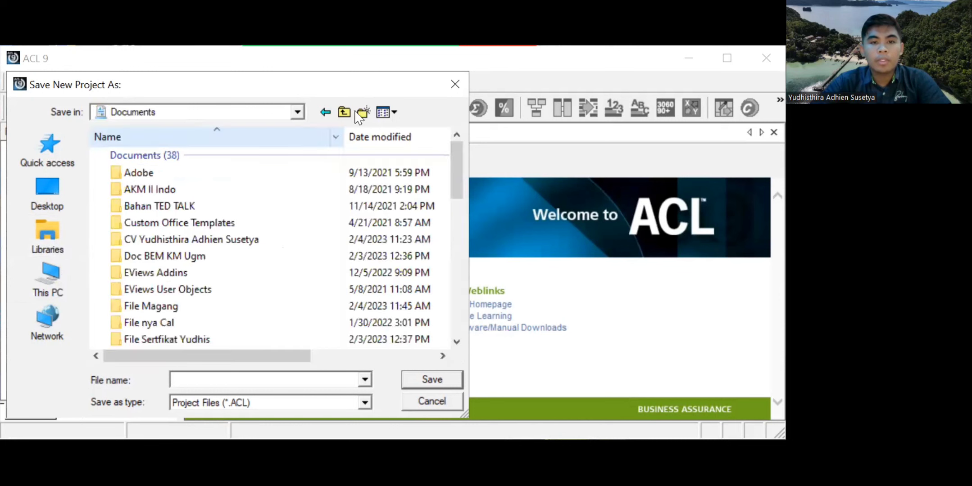
{"action": "left_click", "coordinate": [364, 111]}
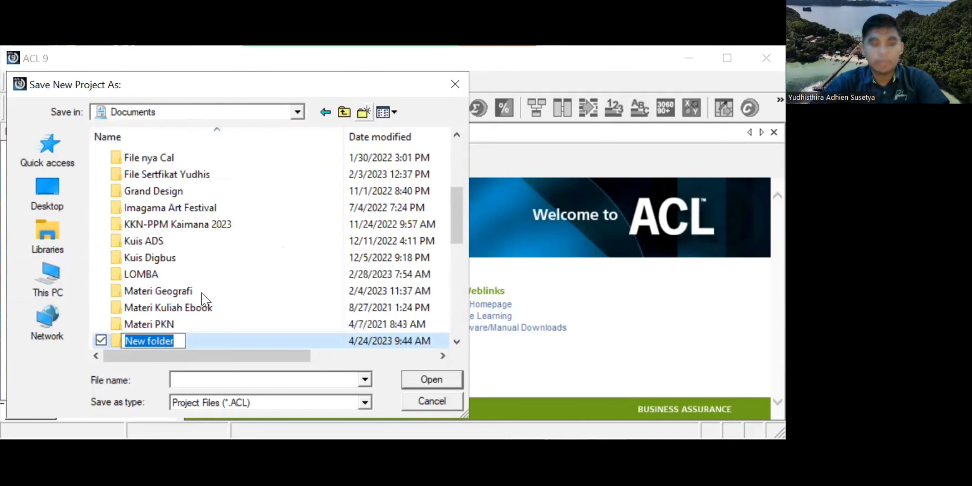
{"action": "type", "text": "A"}
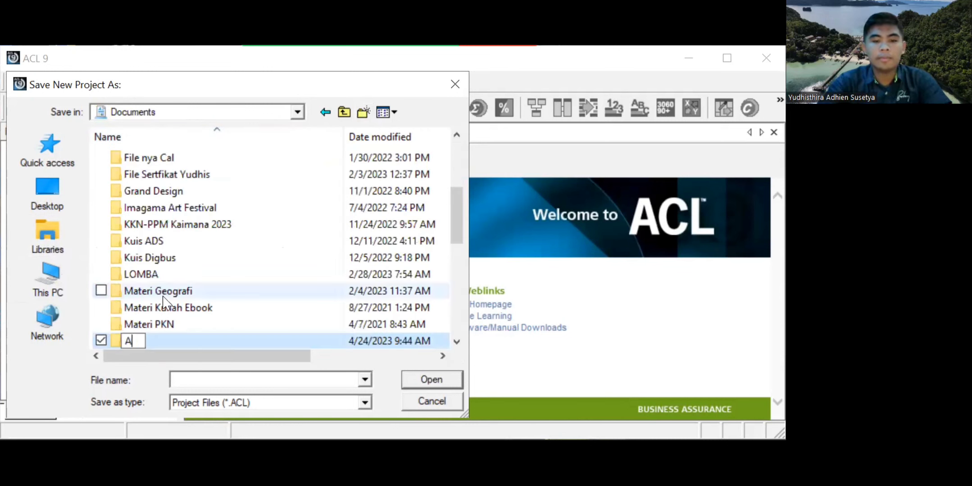
{"action": "type", "text": "CL Prac"}
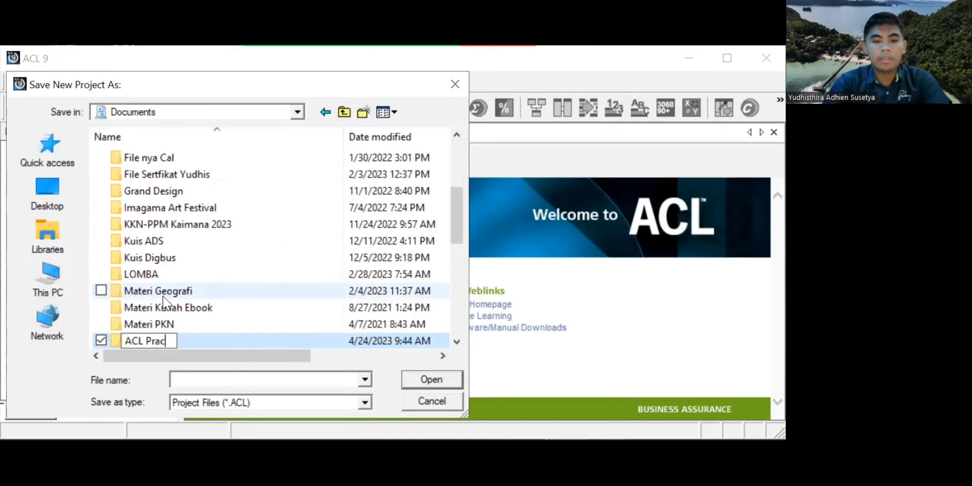
{"action": "type", "text": "tice"}
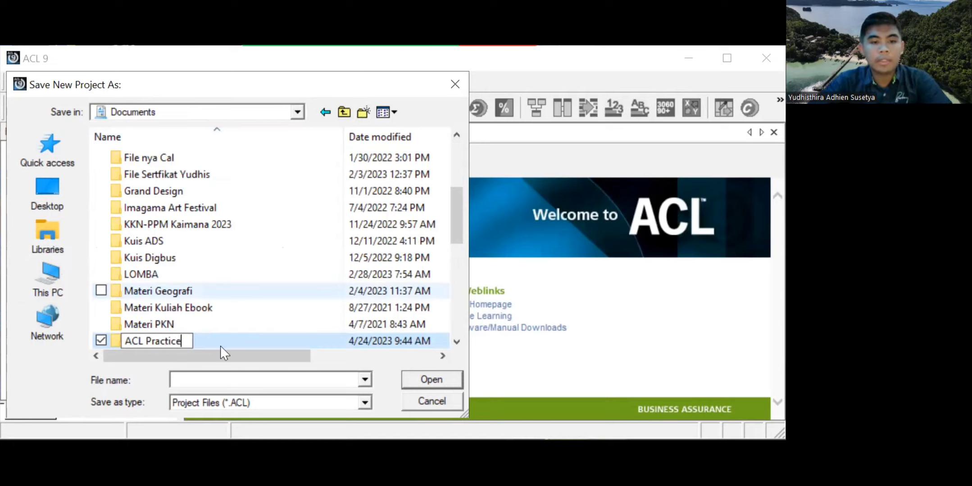
{"action": "left_click", "coordinate": [255, 380]}
Step: Name the new project ACL_Tutorial_Metaphor and save it in Documents
{"action": "left_click", "coordinate": [255, 381]}
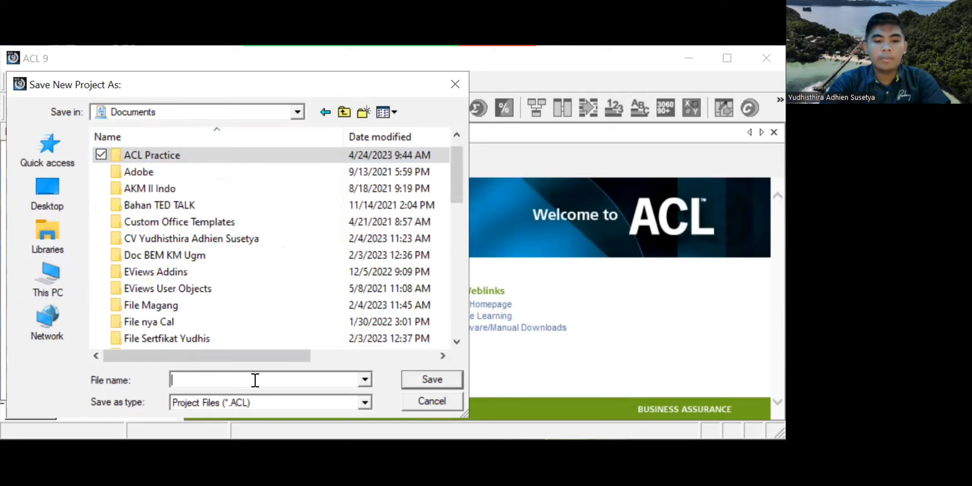
{"action": "type", "text": "ACL_"}
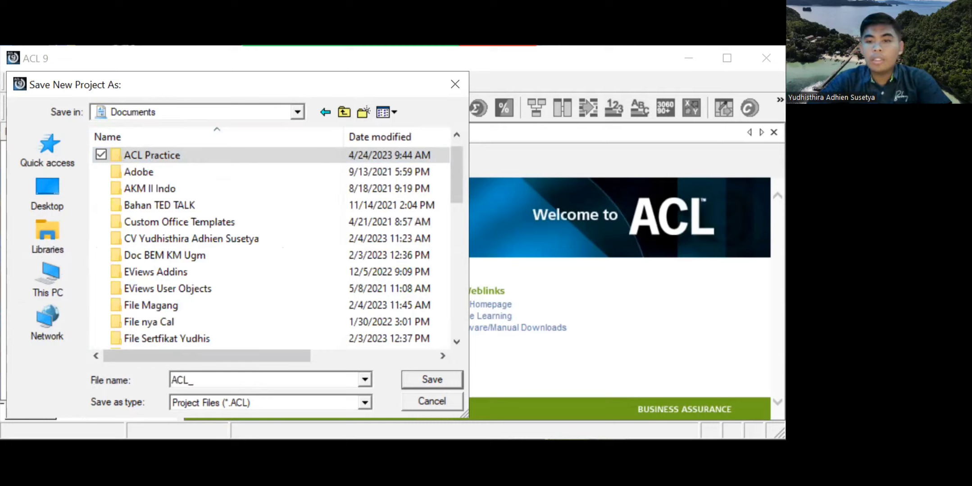
{"action": "key", "text": "alt+Tab"}
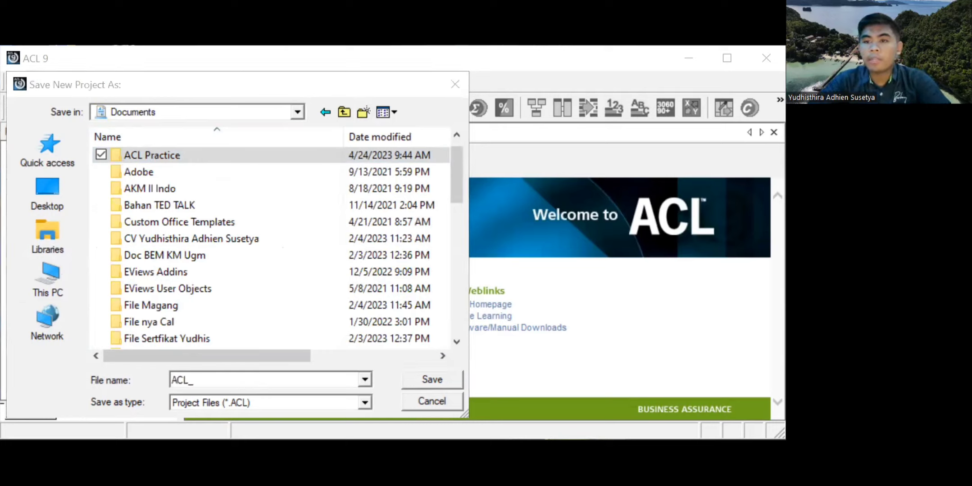
{"action": "left_click", "coordinate": [293, 380]}
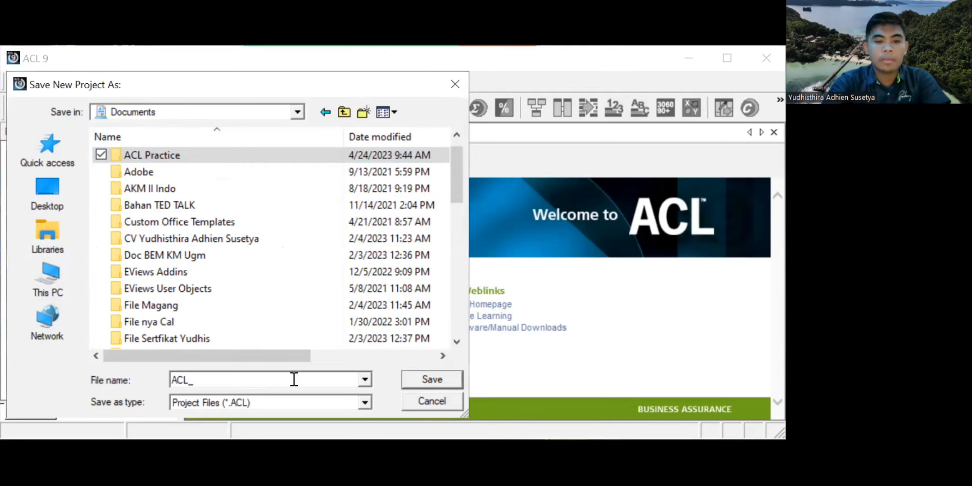
{"action": "type", "text": "Tut"}
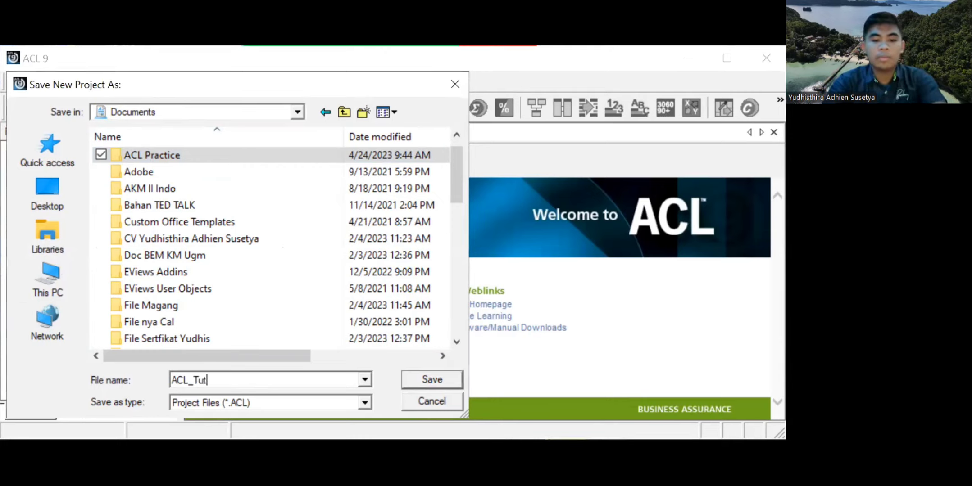
{"action": "type", "text": "orial"}
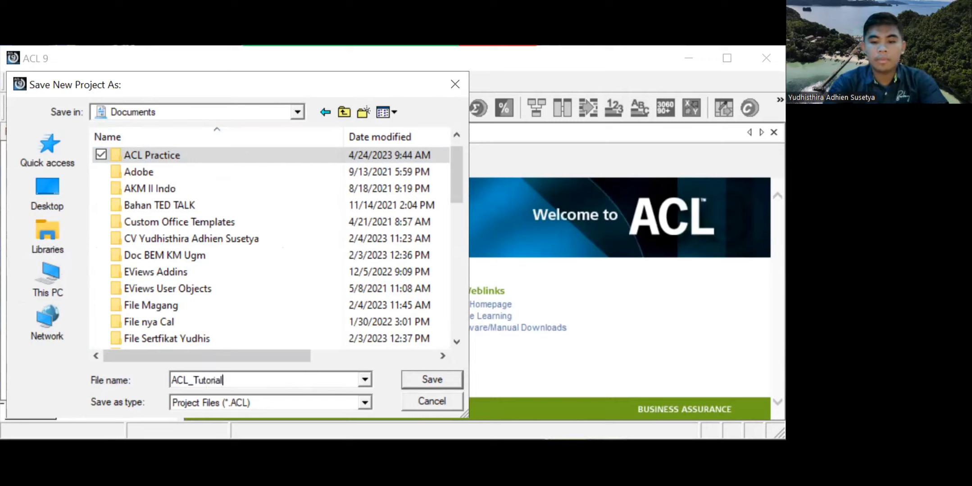
{"action": "type", "text": "_Metaphor"}
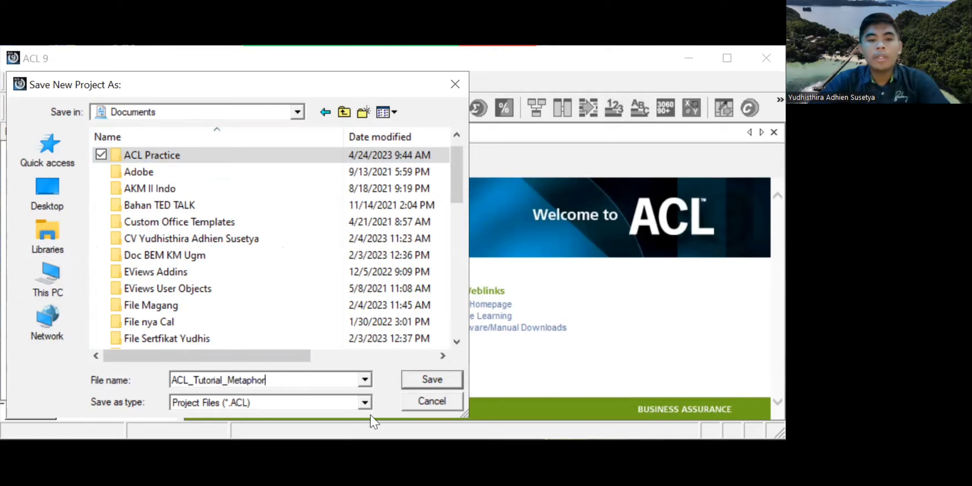
{"action": "left_click", "coordinate": [434, 381]}
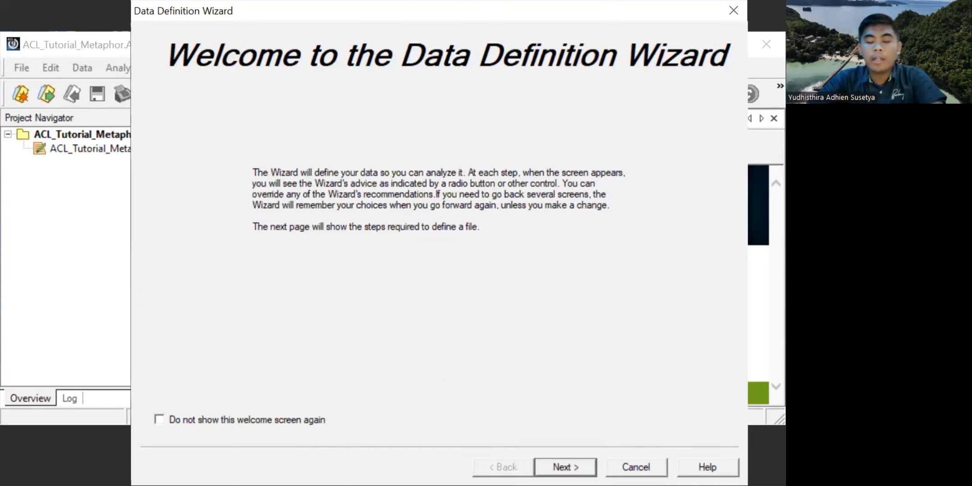
Step: Proceed through the Data Definition Wizard with Disk as the data source and open the Sample Data Files folder in C:\ACL Data
{"action": "left_click", "coordinate": [565, 468]}
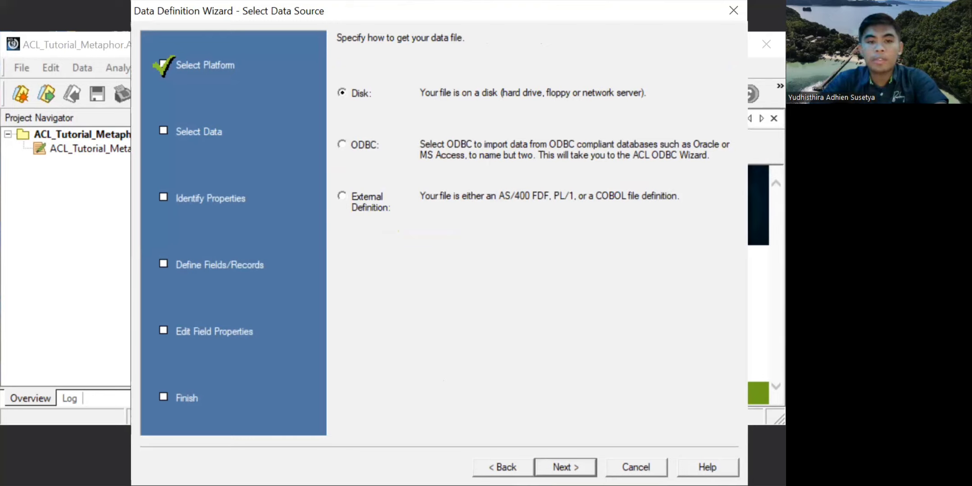
{"action": "left_click", "coordinate": [566, 468]}
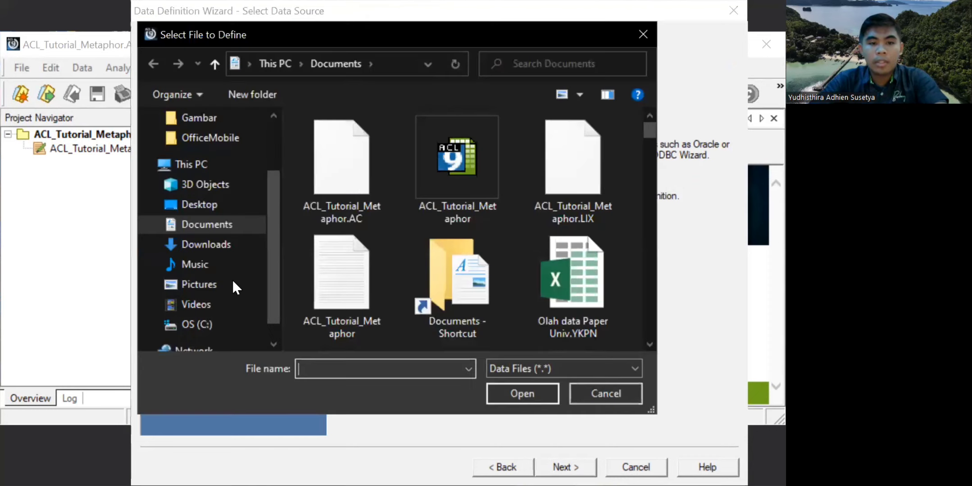
{"action": "left_click", "coordinate": [194, 326]}
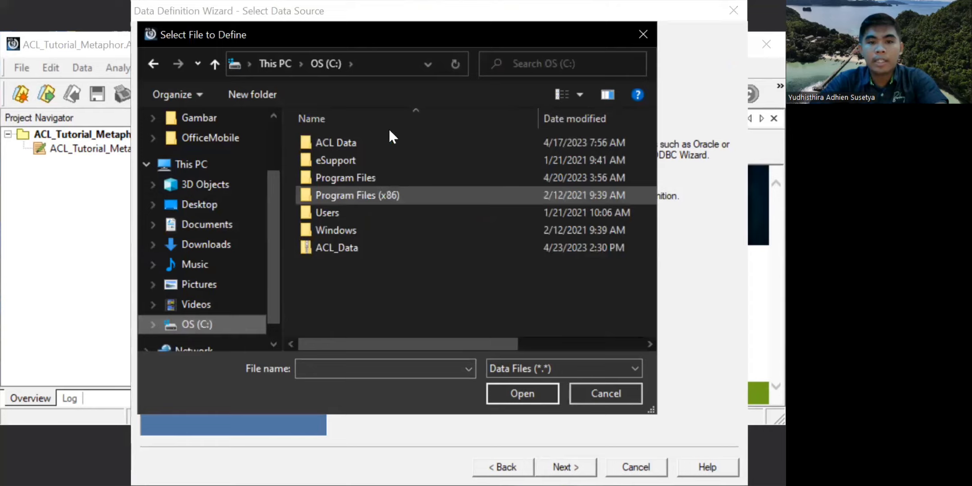
{"action": "double_click", "coordinate": [384, 141]}
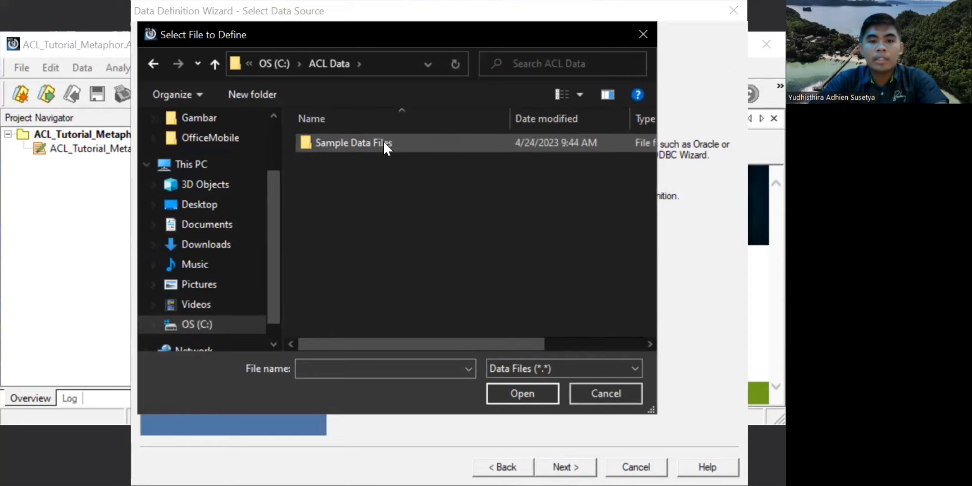
{"action": "left_click", "coordinate": [383, 142]}
{"action": "left_click", "coordinate": [383, 141]}
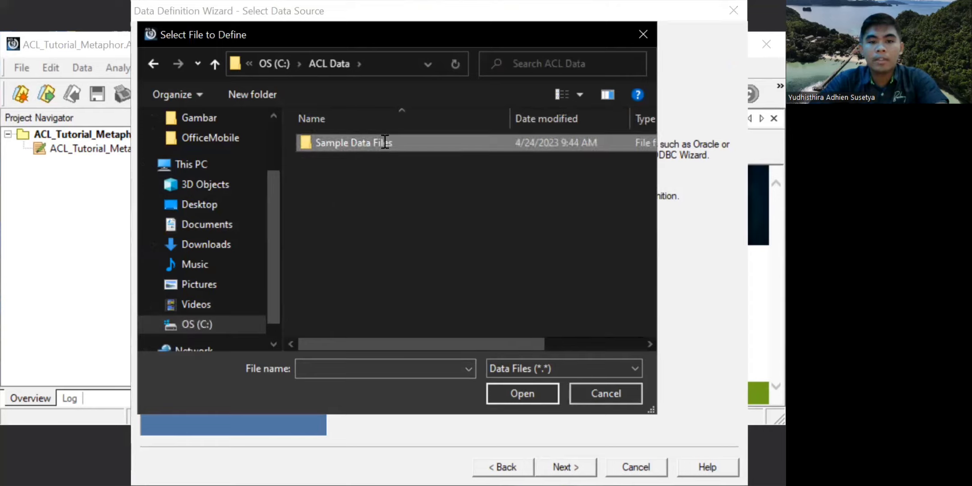
{"action": "double_click", "coordinate": [384, 142]}
{"action": "left_click", "coordinate": [440, 148]}
{"action": "double_click", "coordinate": [440, 148]}
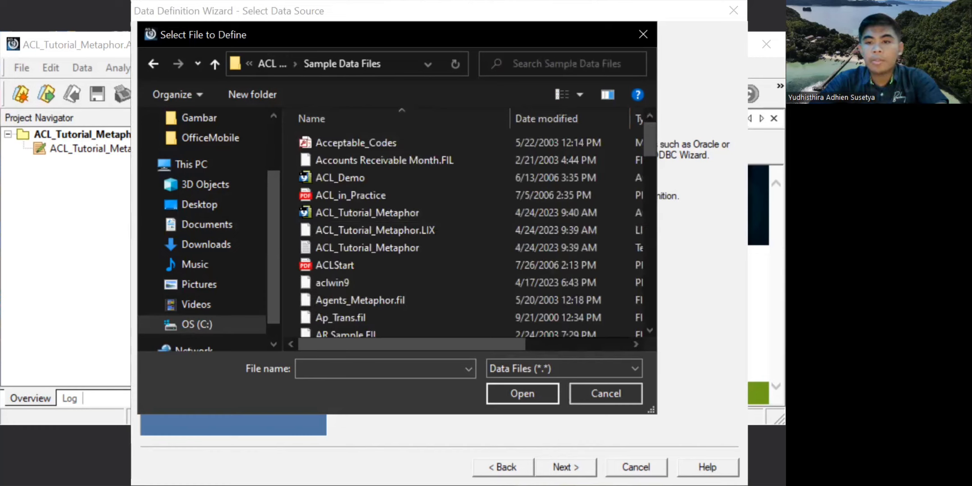
Step: Choose the Excel file Credit_Cards_Metaphor as the data file to define
{"action": "key", "text": "alt+Tab"}
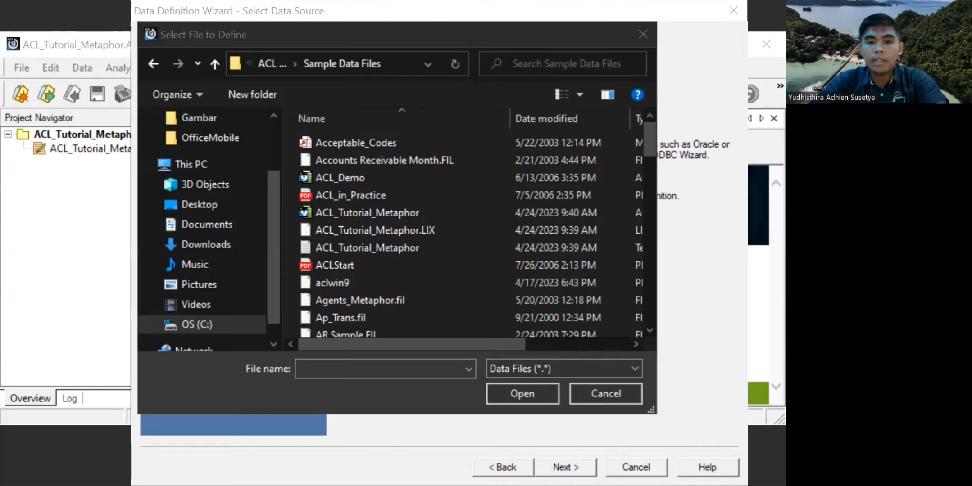
{"action": "scroll", "coordinate": [507, 297], "scroll_direction": "down", "scroll_amount": 5}
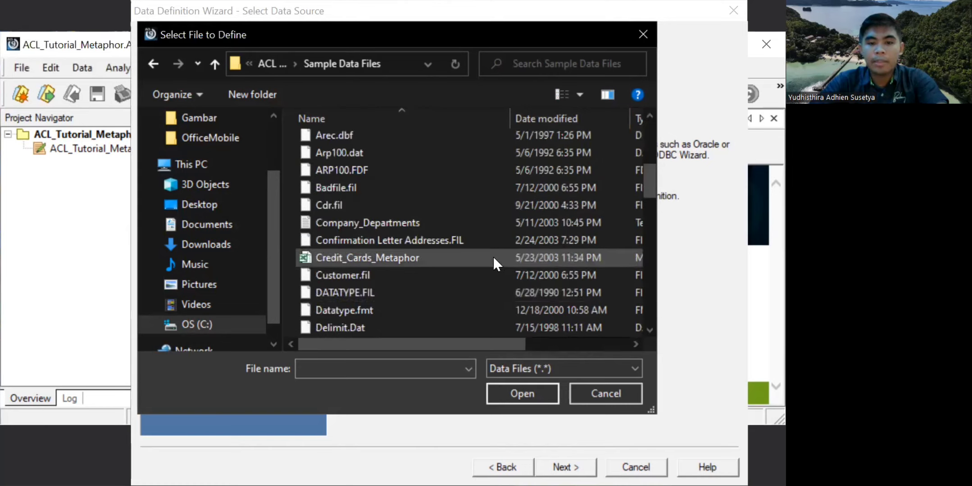
{"action": "left_click", "coordinate": [523, 396]}
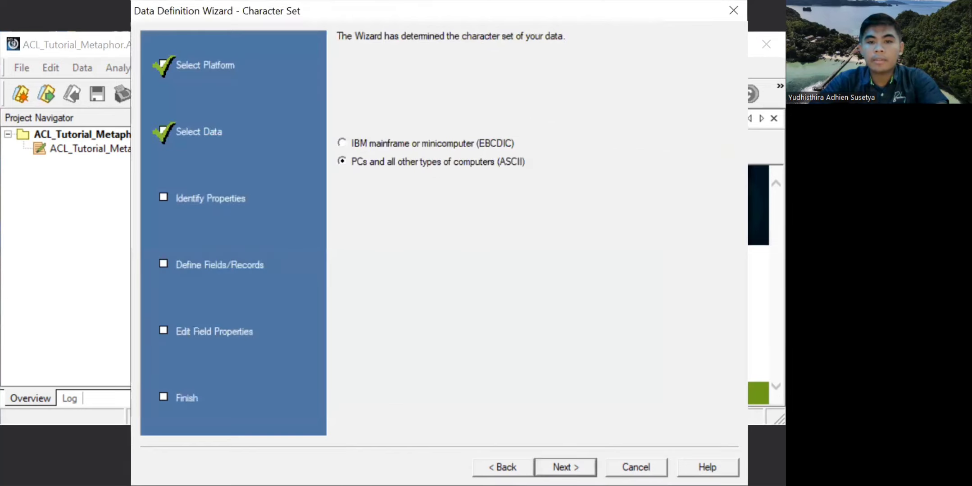
Step: Accept the ASCII character set, the Excel file format and the Corp_Credit_Cards worksheet with a maximum character field length of 50
{"action": "key", "text": "Return"}
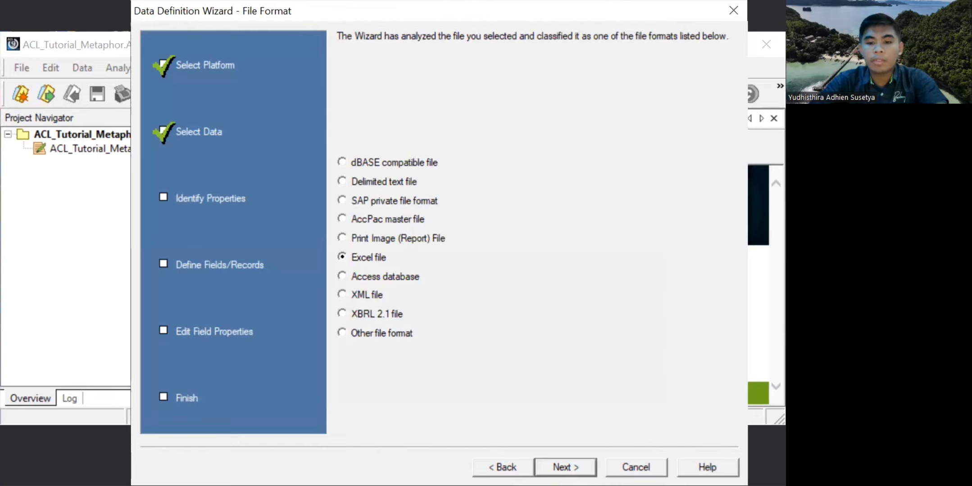
{"action": "left_click", "coordinate": [566, 468]}
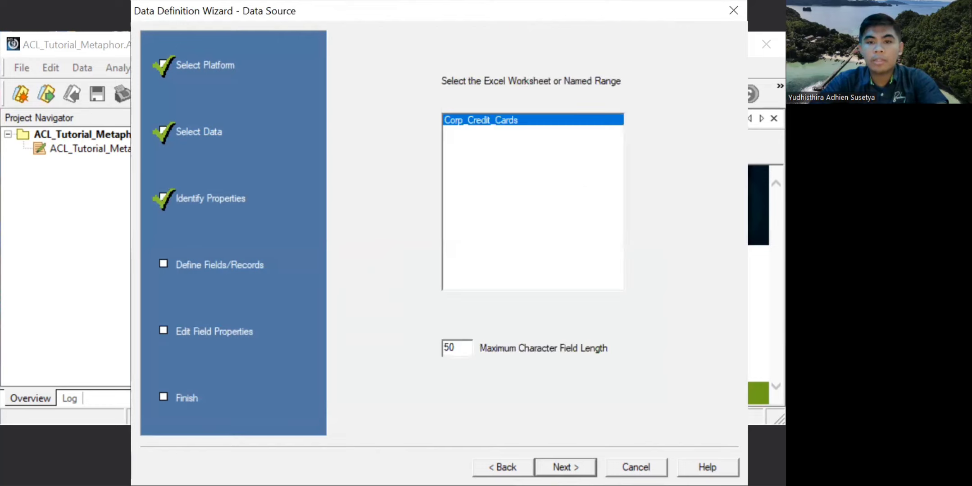
{"action": "left_click", "coordinate": [566, 468]}
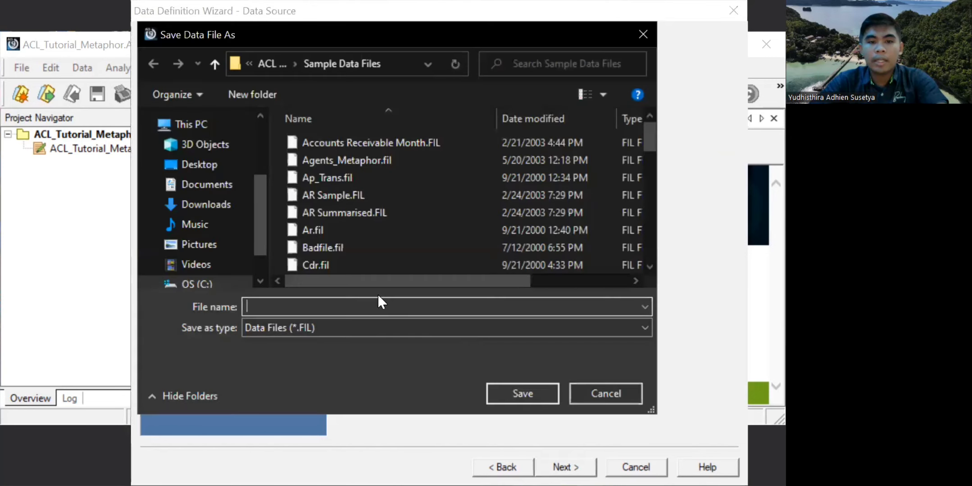
Step: Open the ACL Practice folder in Documents as the location for saving the data file
{"action": "scroll", "coordinate": [382, 263], "scroll_direction": "down", "scroll_amount": 4}
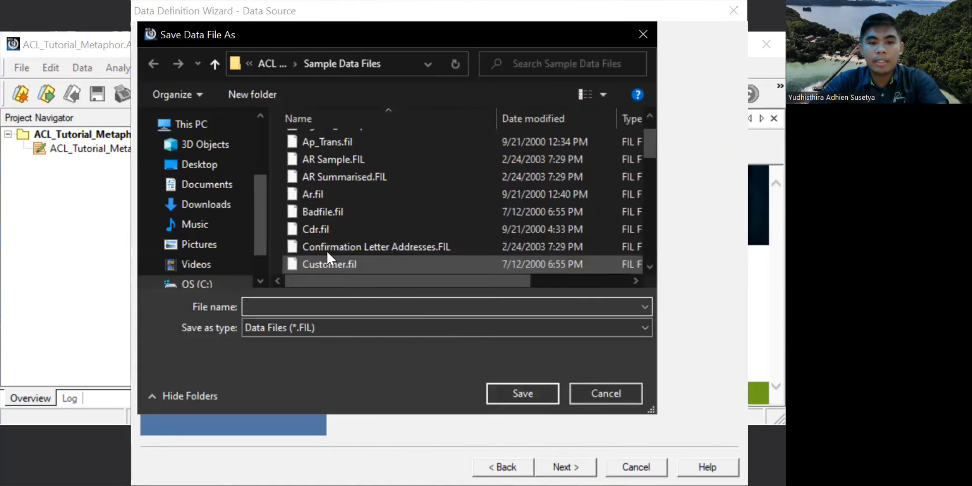
{"action": "left_click", "coordinate": [199, 189]}
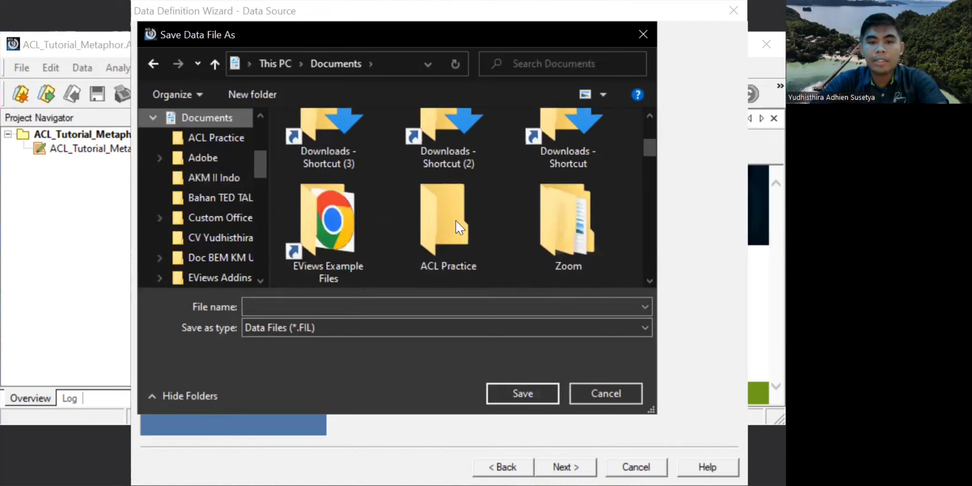
{"action": "double_click", "coordinate": [456, 220]}
Step: Save the data file as Credit_Cards_Metaphor, finish the wizard and save the table under the same name
{"action": "left_click", "coordinate": [390, 305]}
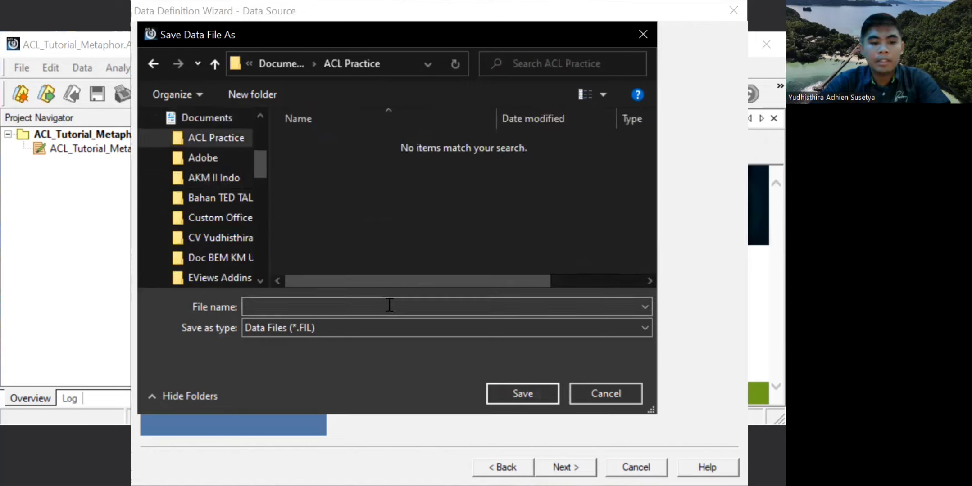
{"action": "type", "text": "Cre"}
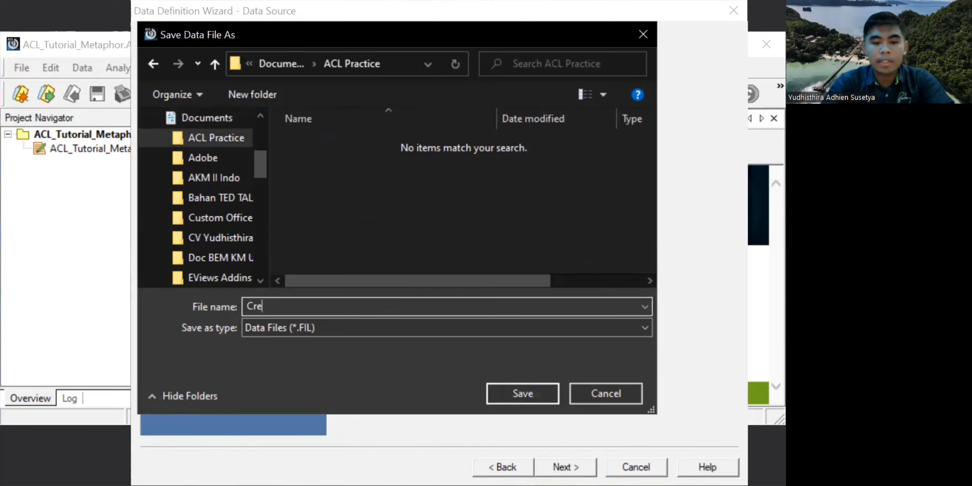
{"action": "type", "text": "dit_C"}
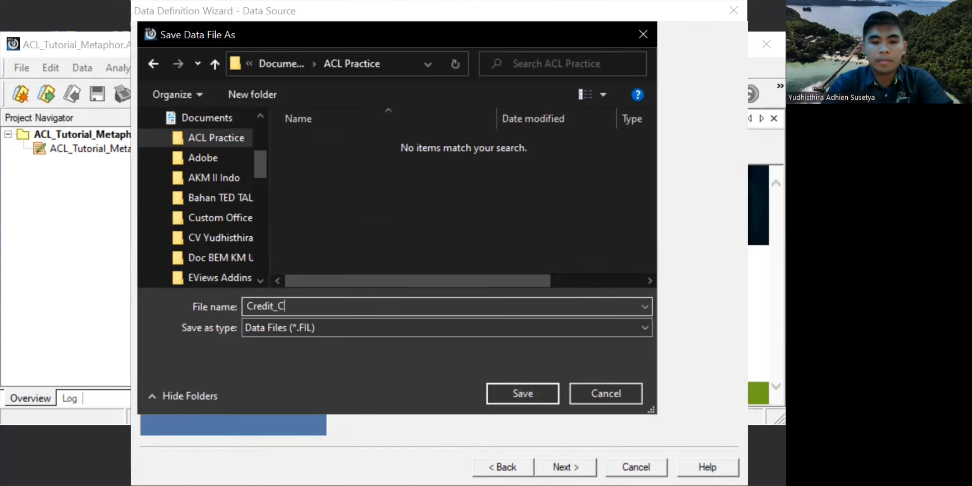
{"action": "type", "text": "ards"}
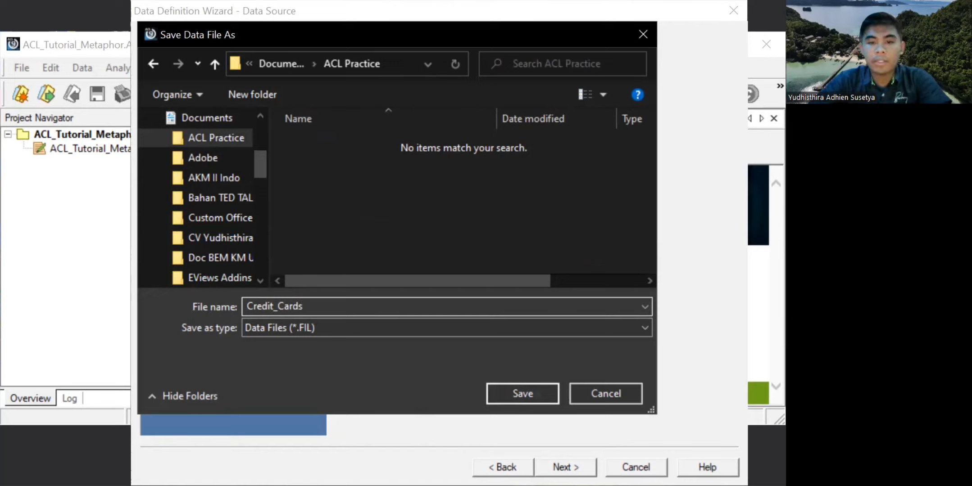
{"action": "key", "text": "Return"}
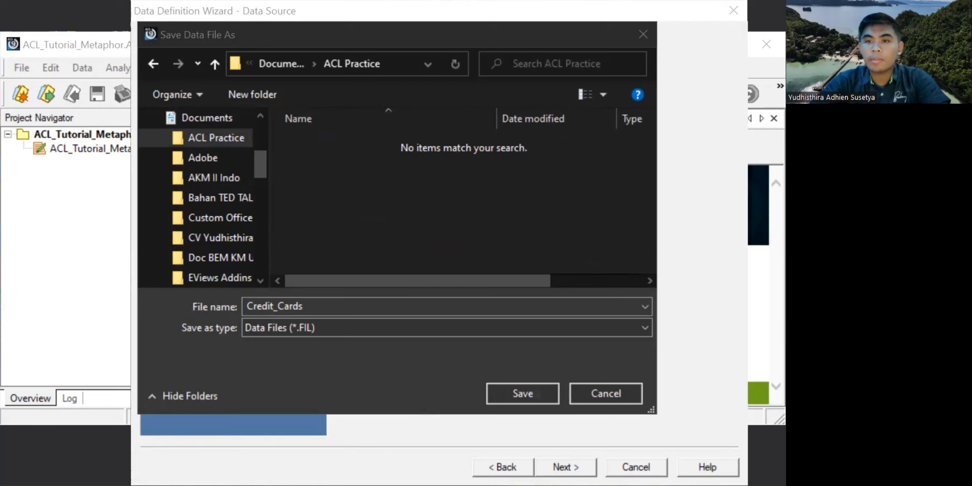
{"action": "left_click", "coordinate": [397, 300]}
{"action": "type", "text": "_"}
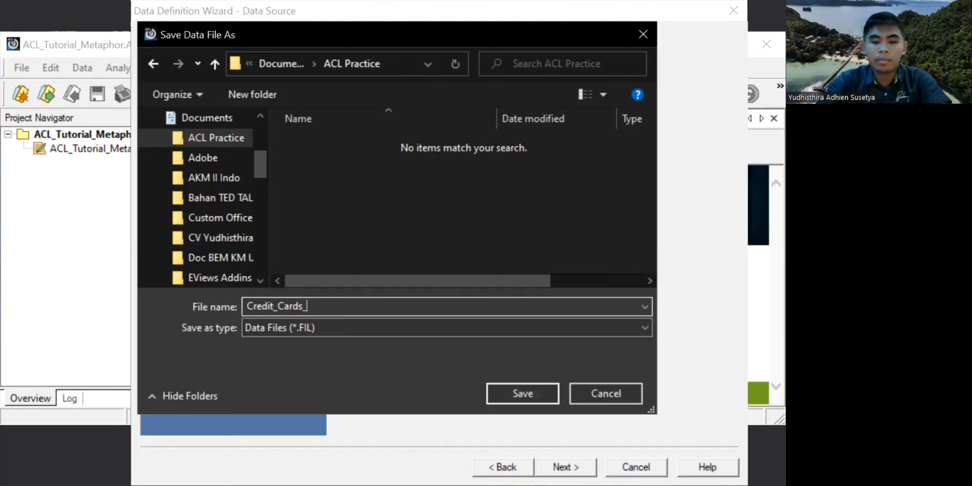
{"action": "type", "text": "Metapho"}
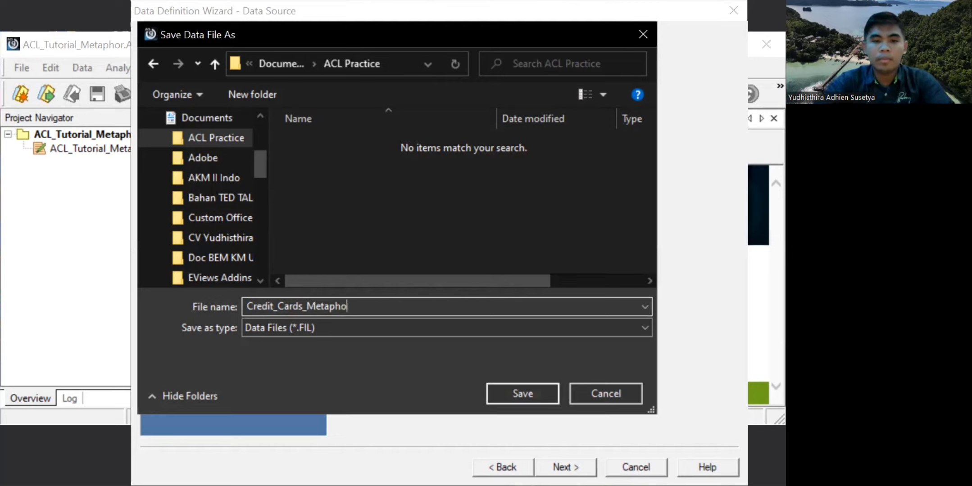
{"action": "type", "text": "r"}
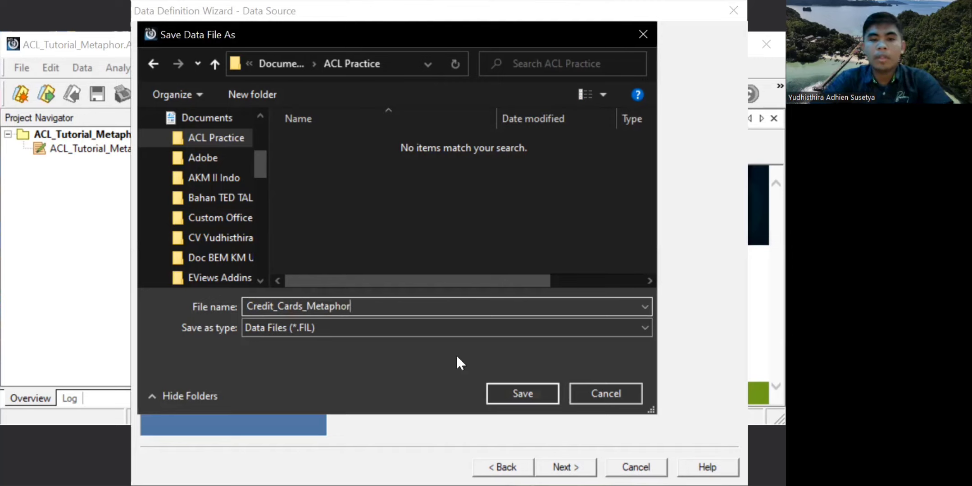
{"action": "left_click", "coordinate": [510, 395]}
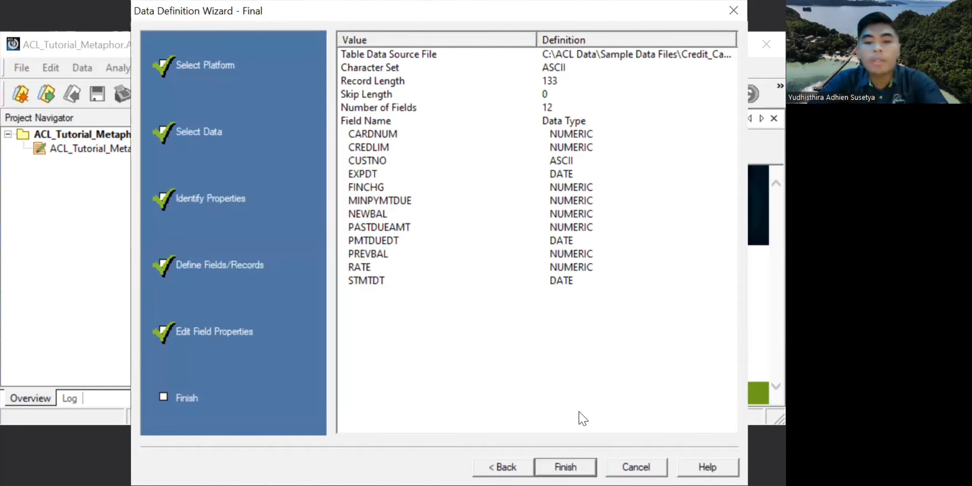
{"action": "left_click", "coordinate": [565, 468]}
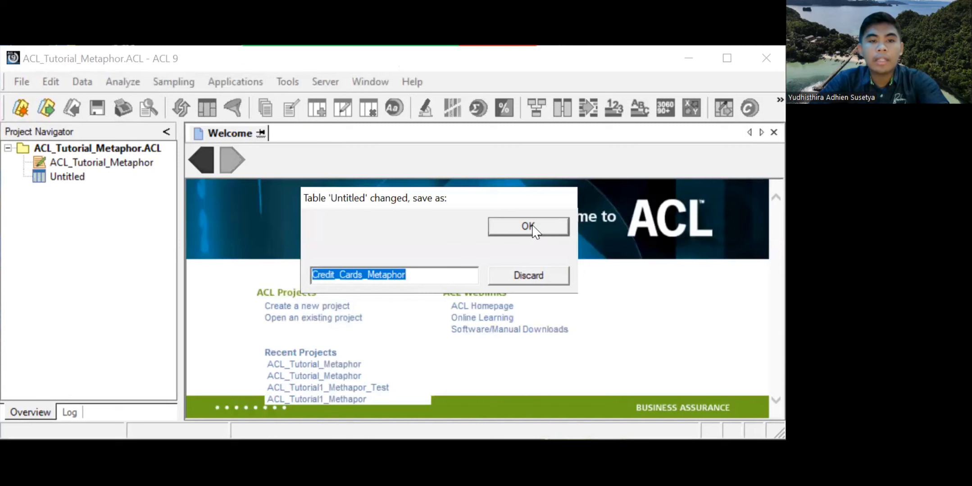
{"action": "left_click", "coordinate": [535, 232]}
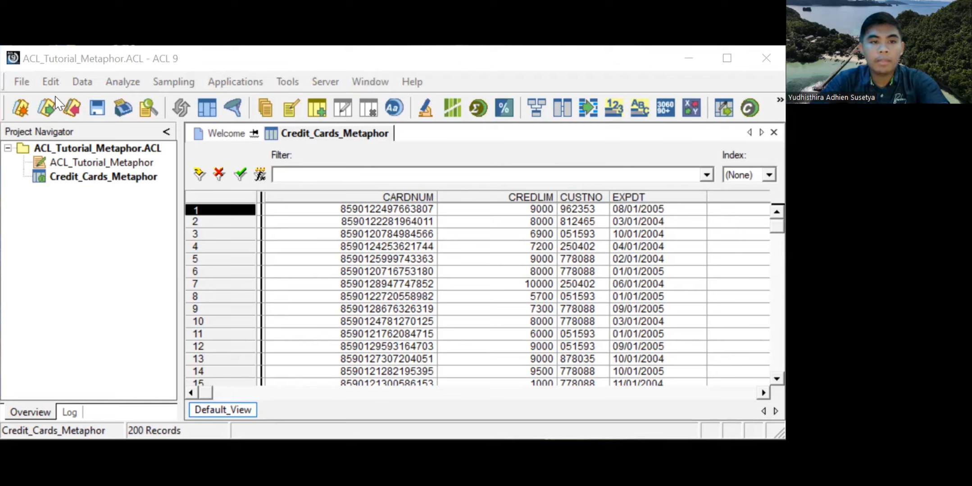
Step: Start a new table with Disk as the data source and browse to the Sample Data Files folder in C:\ACL Data
{"action": "left_click", "coordinate": [21, 82]}
{"action": "mouse_move", "coordinate": [59, 101]}
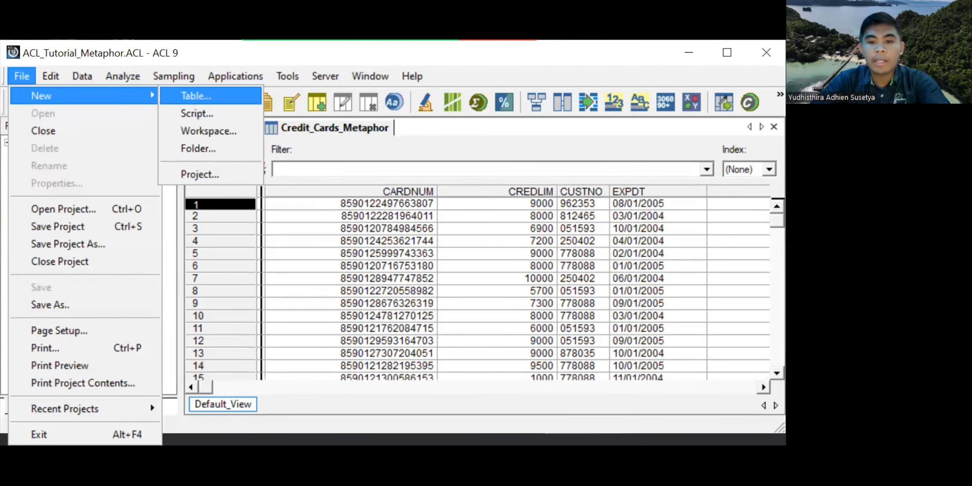
{"action": "left_click", "coordinate": [195, 95]}
{"action": "left_click", "coordinate": [565, 468]}
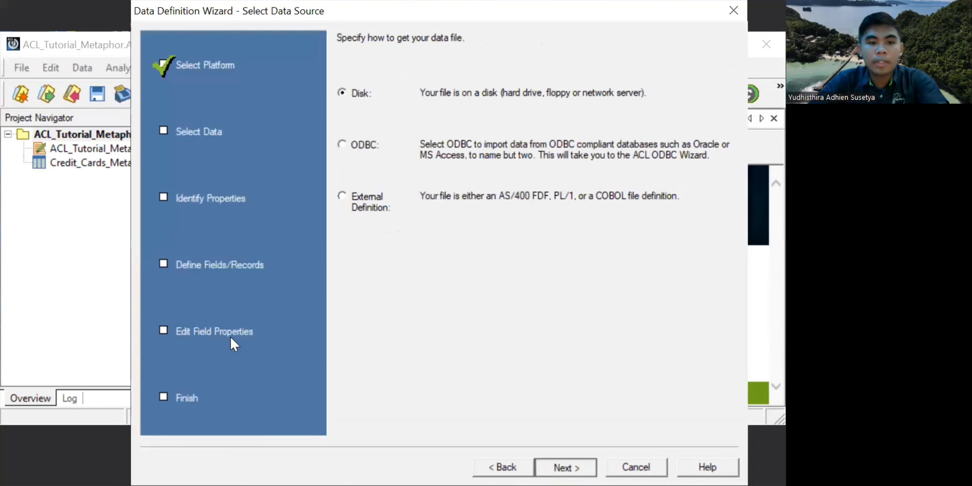
{"action": "key", "text": "Return"}
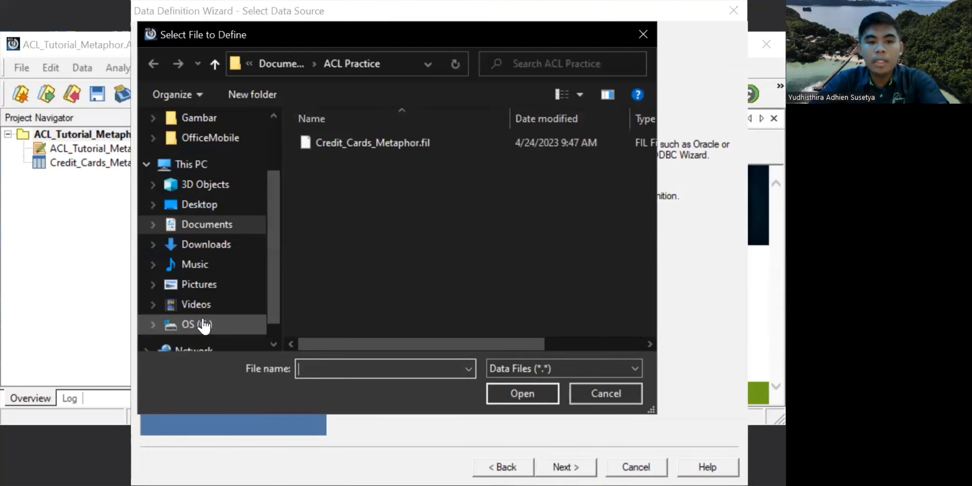
{"action": "left_click", "coordinate": [201, 324]}
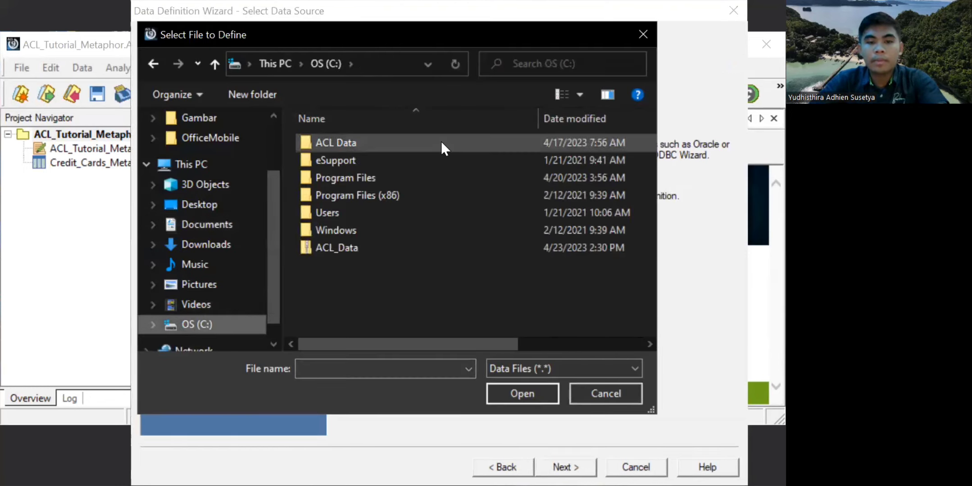
{"action": "double_click", "coordinate": [441, 142]}
{"action": "double_click", "coordinate": [442, 141]}
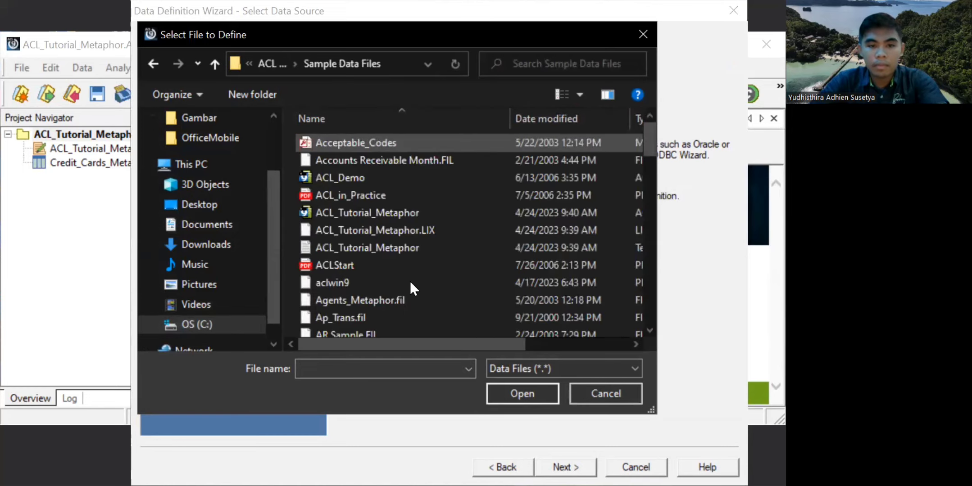
Step: Choose the Excel file Trans_April as the data file to define
{"action": "scroll", "coordinate": [410, 282], "scroll_direction": "down", "scroll_amount": 3}
{"action": "scroll", "coordinate": [410, 281], "scroll_direction": "down", "scroll_amount": 3}
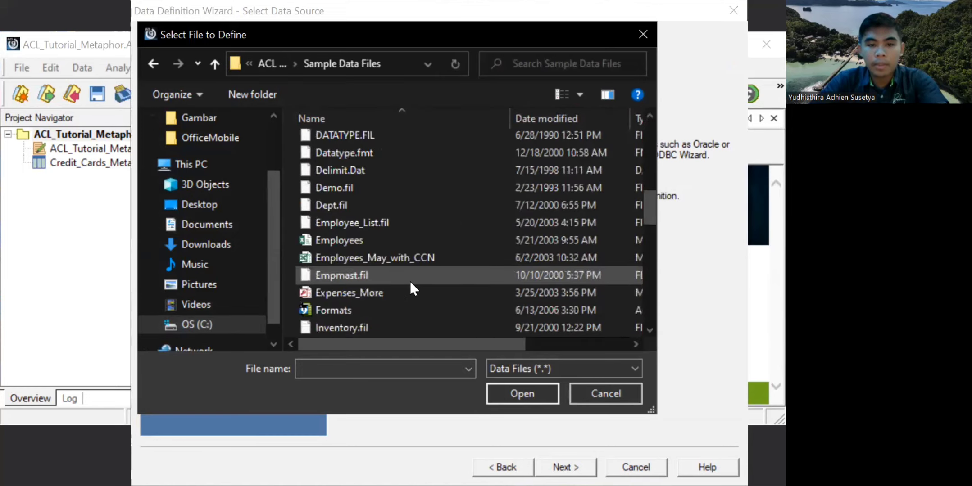
{"action": "scroll", "coordinate": [375, 293], "scroll_direction": "down", "scroll_amount": 2}
{"action": "scroll", "coordinate": [375, 289], "scroll_direction": "down", "scroll_amount": 8}
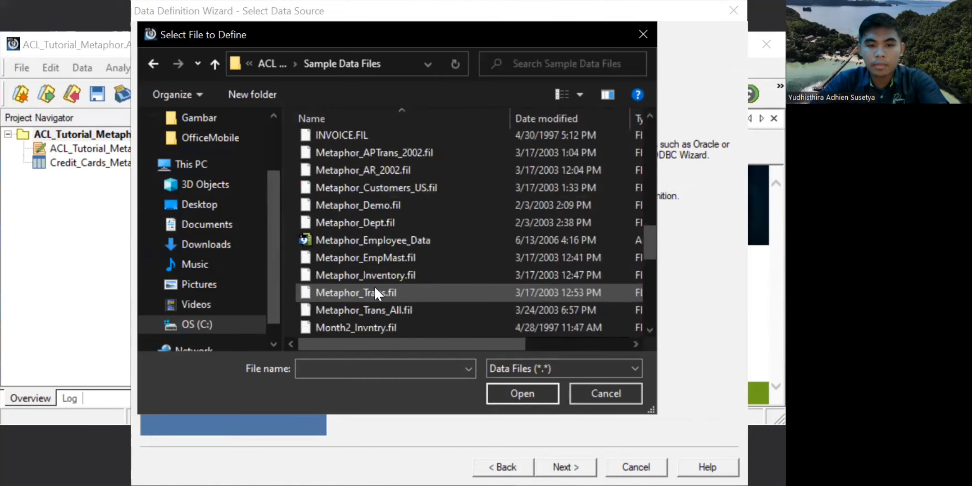
{"action": "left_click", "coordinate": [398, 257]}
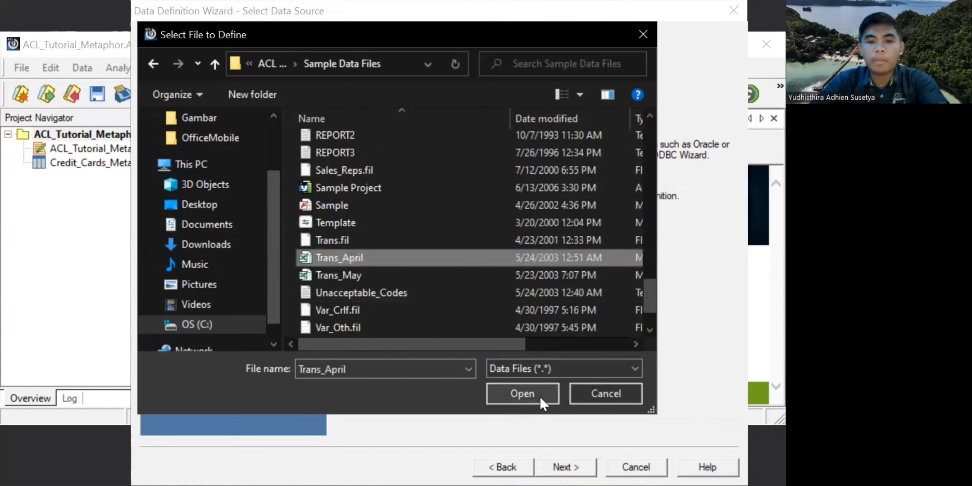
{"action": "key", "text": "Return"}
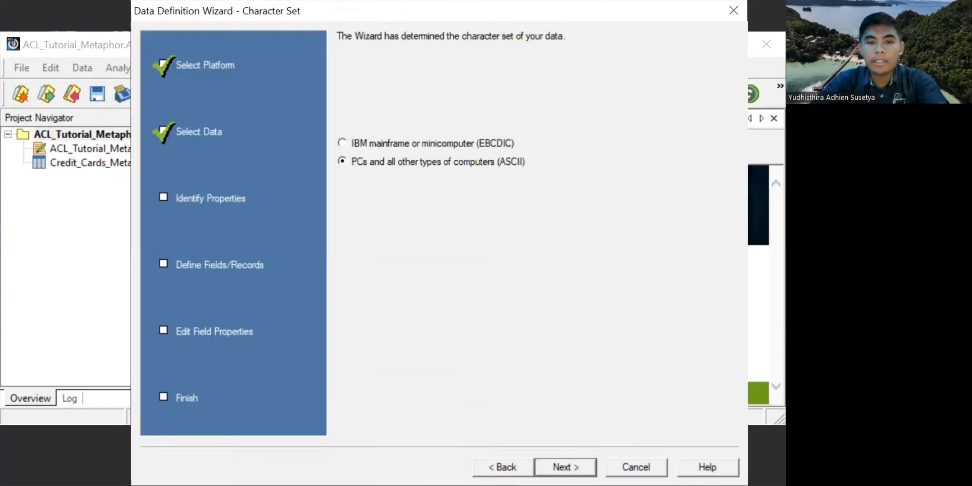
Step: Accept the ASCII character set, the Excel file format and the Trans_Apr worksheet with a maximum character field length of 50
{"action": "key", "text": "Return"}
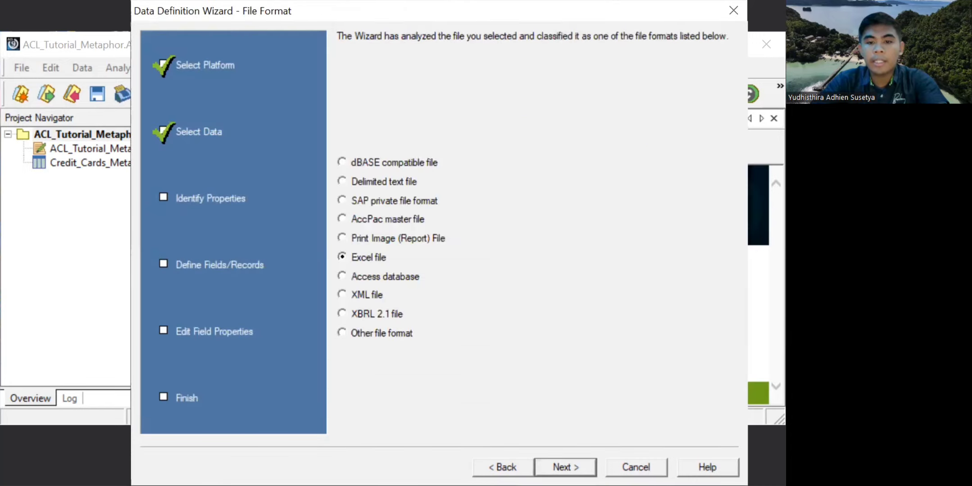
{"action": "key", "text": "Return"}
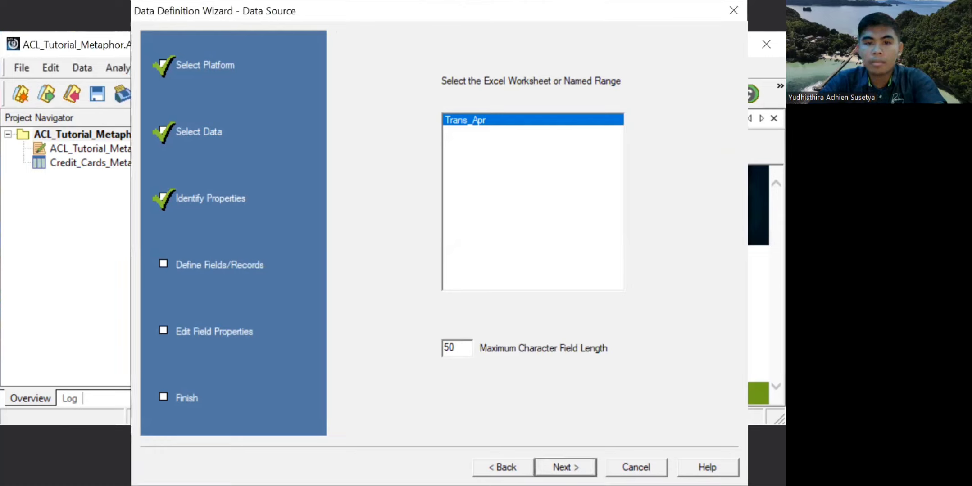
{"action": "key", "text": "Return"}
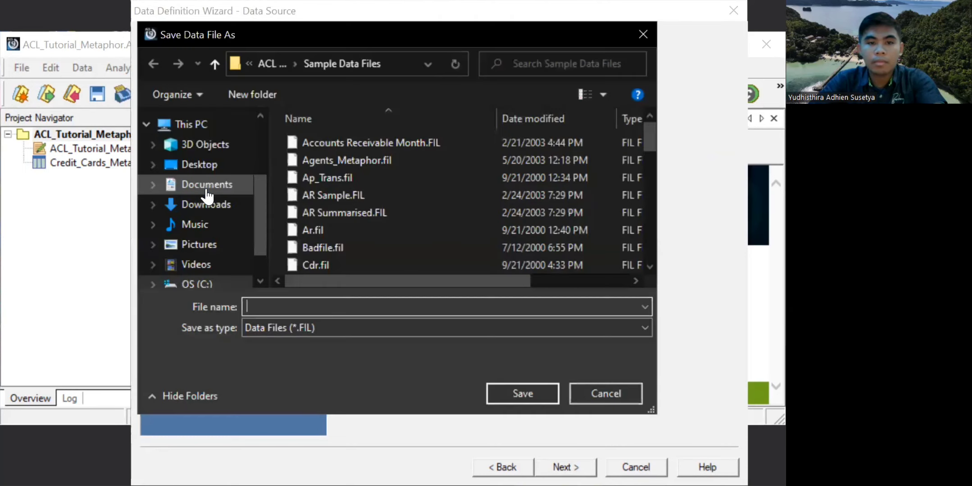
Step: Save the data file as Trans_April in the ACL Practice folder in Documents, then finish the wizard and name the table Trans_April
{"action": "left_click", "coordinate": [209, 185]}
{"action": "scroll", "coordinate": [506, 200], "scroll_direction": "down", "scroll_amount": 3}
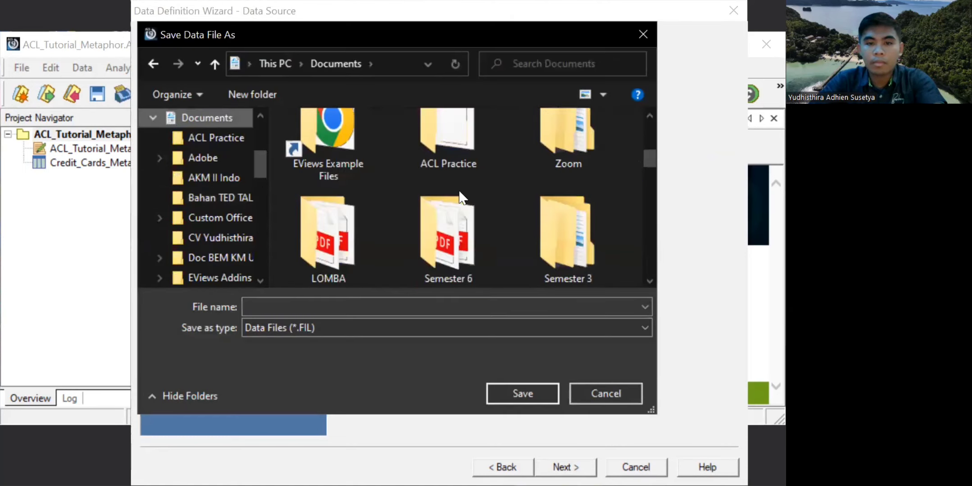
{"action": "double_click", "coordinate": [459, 166]}
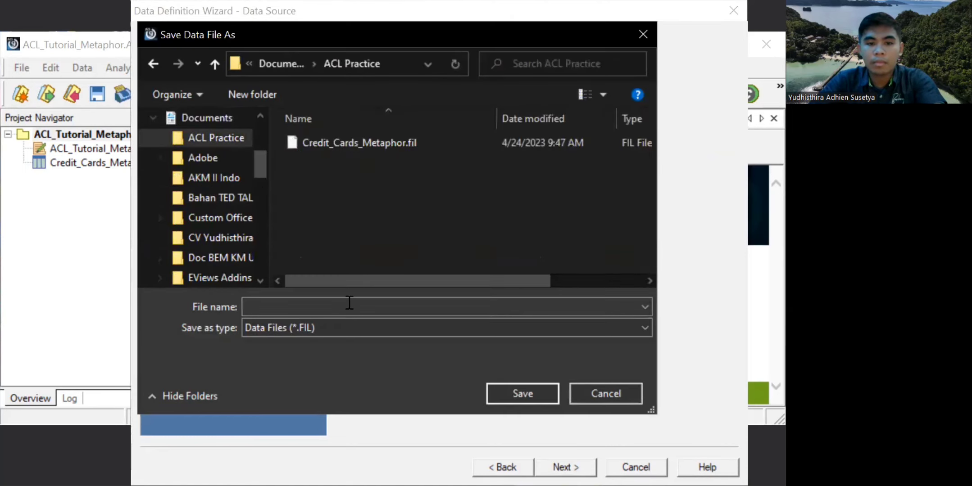
{"action": "left_click", "coordinate": [349, 303]}
{"action": "type", "text": "Tra"}
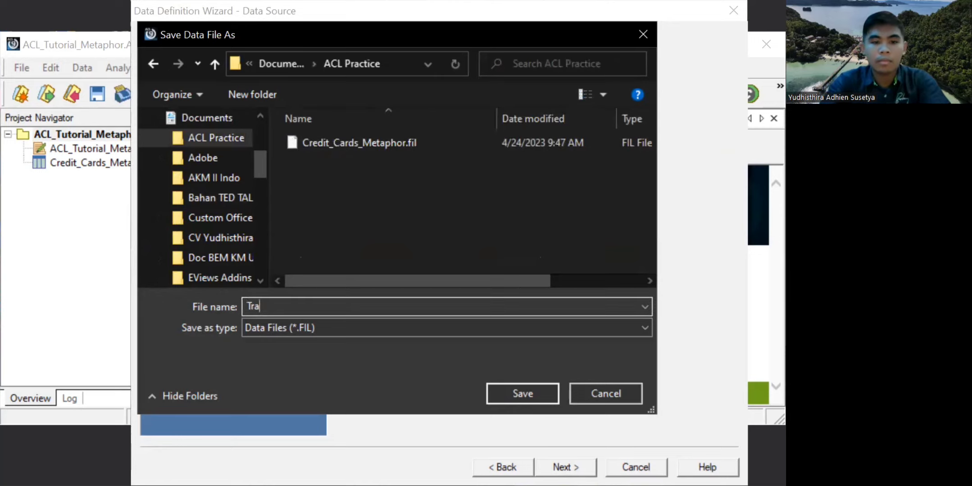
{"action": "type", "text": "ns_April"}
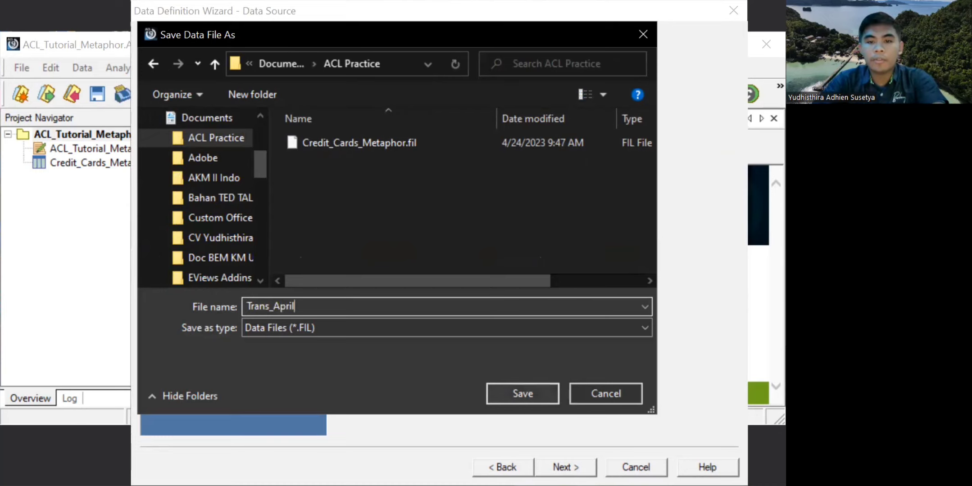
{"action": "left_click", "coordinate": [522, 394]}
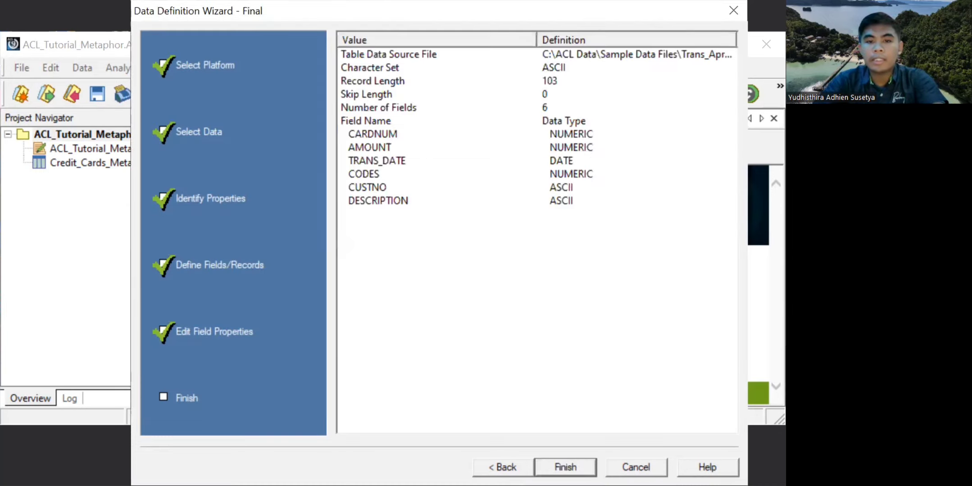
{"action": "key", "text": "Return"}
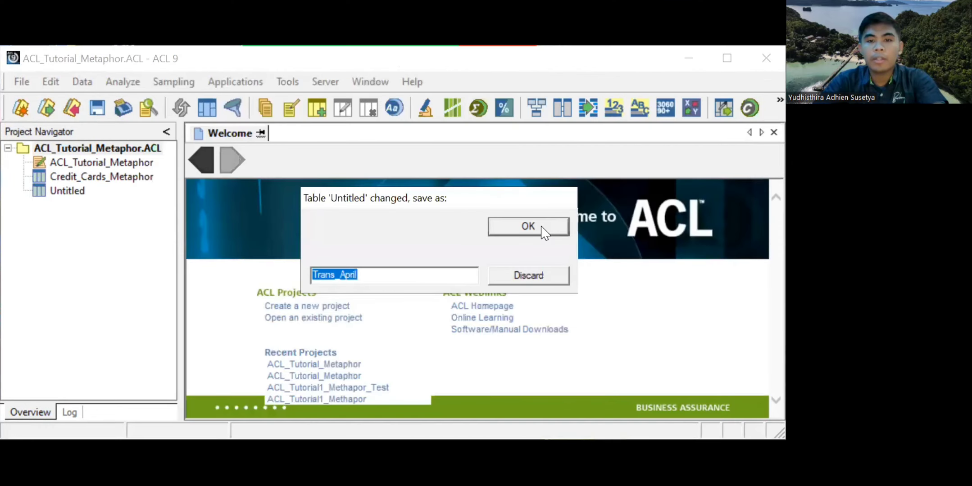
{"action": "left_click", "coordinate": [545, 232]}
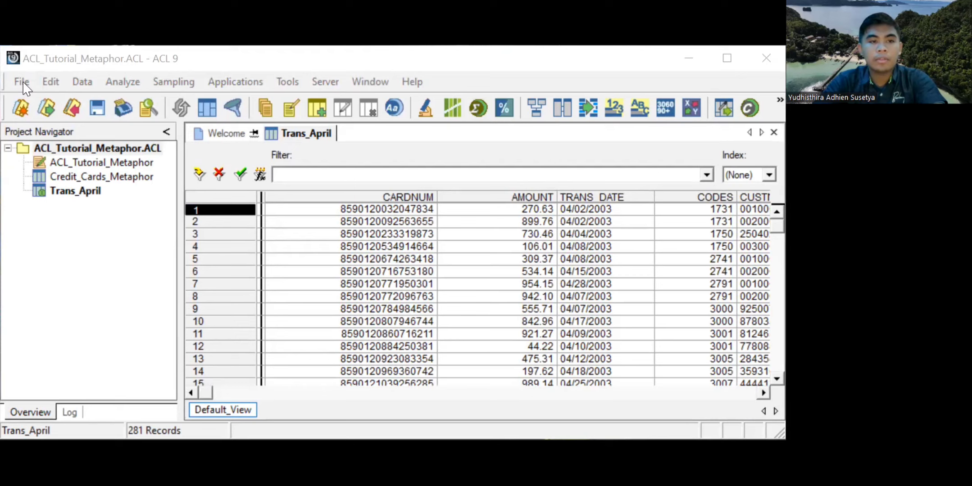
Step: Start a new table with Disk as the data source and open the Sample Data Files folder in C:\ACL Data
{"action": "left_click", "coordinate": [184, 108]}
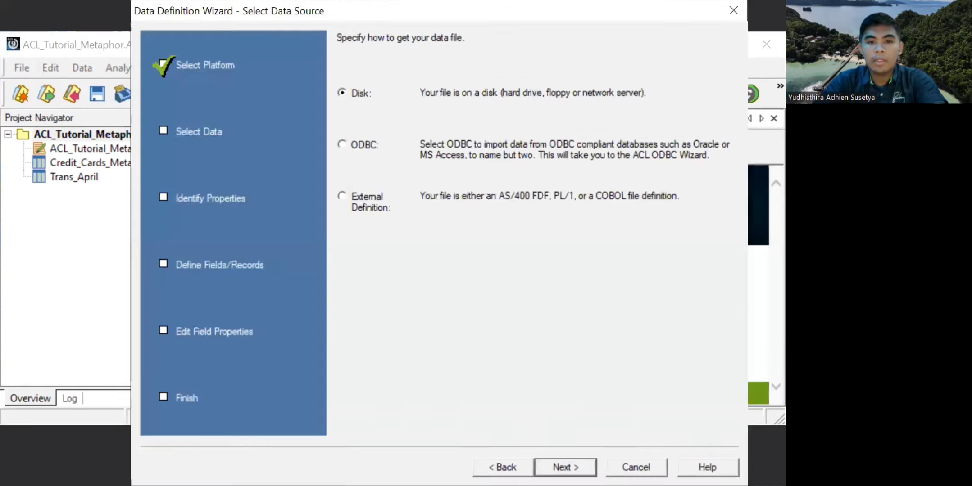
{"action": "left_click", "coordinate": [566, 468]}
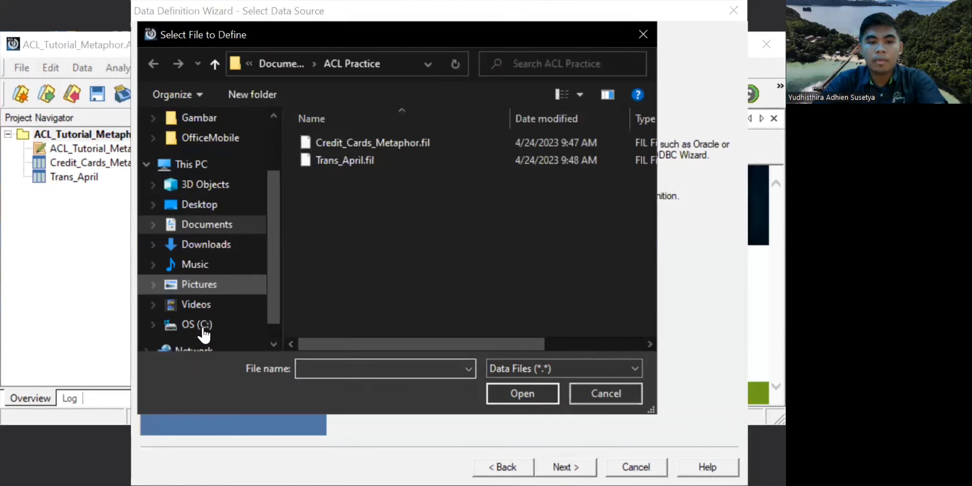
{"action": "left_click", "coordinate": [197, 325]}
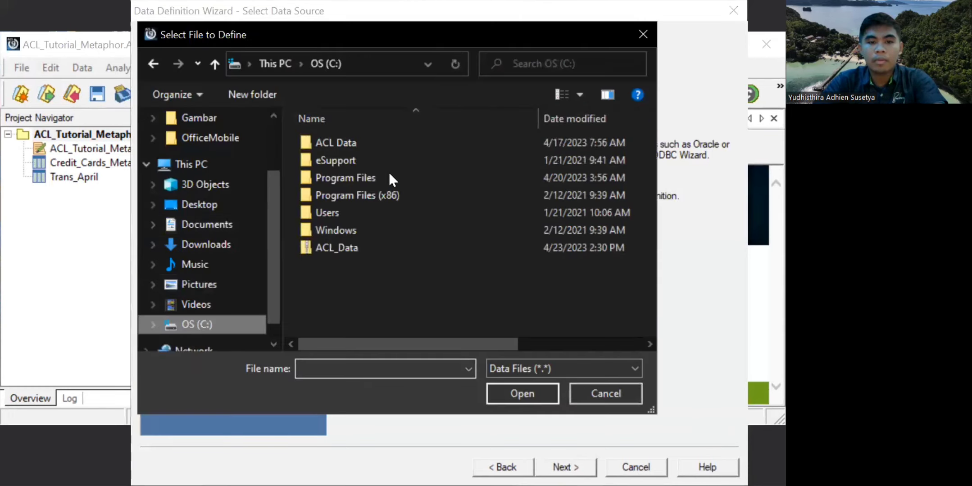
{"action": "double_click", "coordinate": [429, 144]}
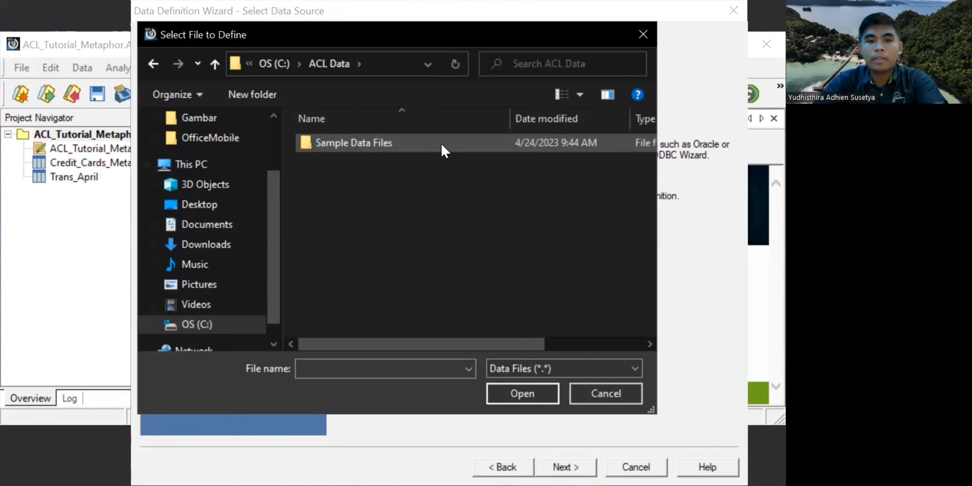
{"action": "double_click", "coordinate": [441, 144]}
Step: Choose the text file Unacceptable_Codes as the data file to define
{"action": "scroll", "coordinate": [411, 267], "scroll_direction": "down", "scroll_amount": 4}
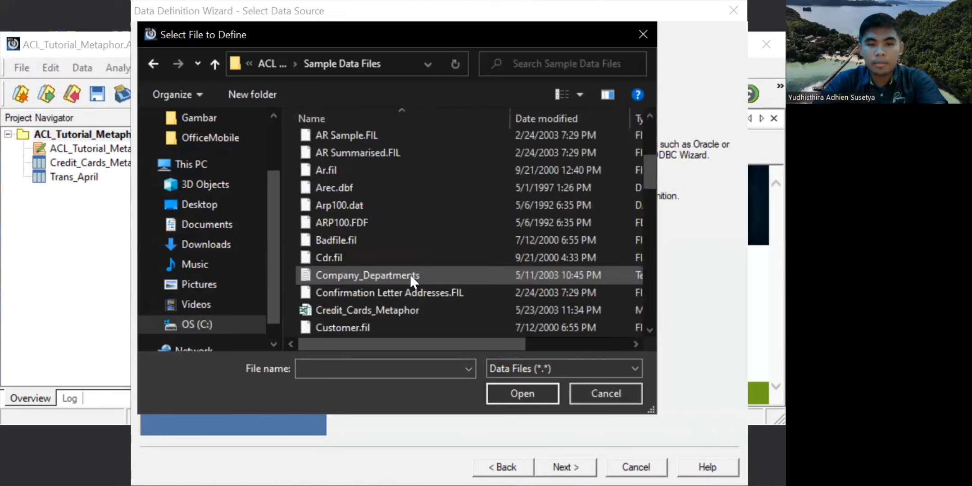
{"action": "scroll", "coordinate": [429, 268], "scroll_direction": "down", "scroll_amount": 6}
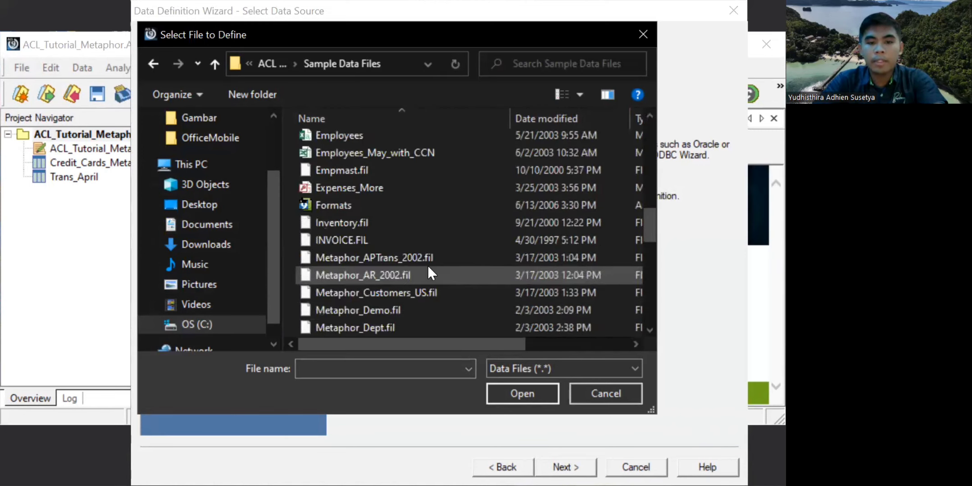
{"action": "scroll", "coordinate": [430, 272], "scroll_direction": "down", "scroll_amount": 6}
{"action": "scroll", "coordinate": [435, 273], "scroll_direction": "down", "scroll_amount": 1}
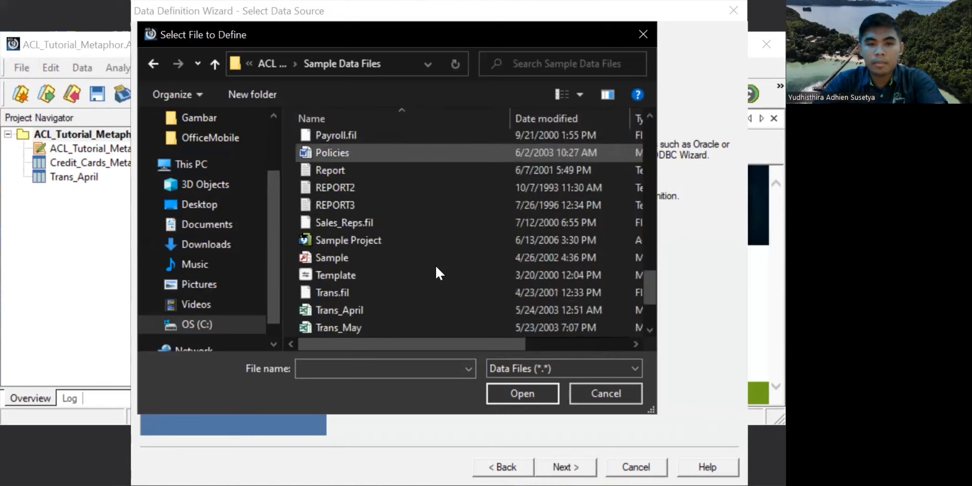
{"action": "scroll", "coordinate": [436, 268], "scroll_direction": "down", "scroll_amount": 2}
{"action": "scroll", "coordinate": [436, 272], "scroll_direction": "up", "scroll_amount": 4}
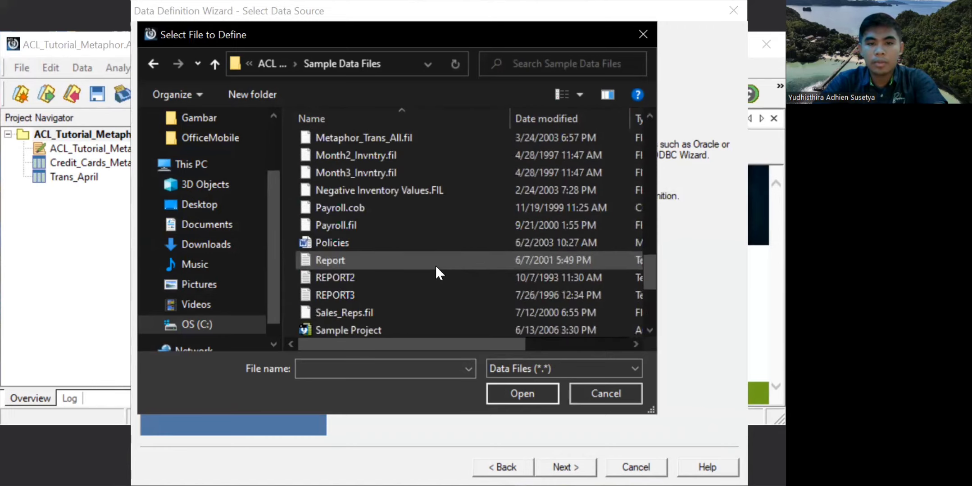
{"action": "scroll", "coordinate": [436, 270], "scroll_direction": "up", "scroll_amount": 4}
{"action": "scroll", "coordinate": [436, 269], "scroll_direction": "down", "scroll_amount": 2}
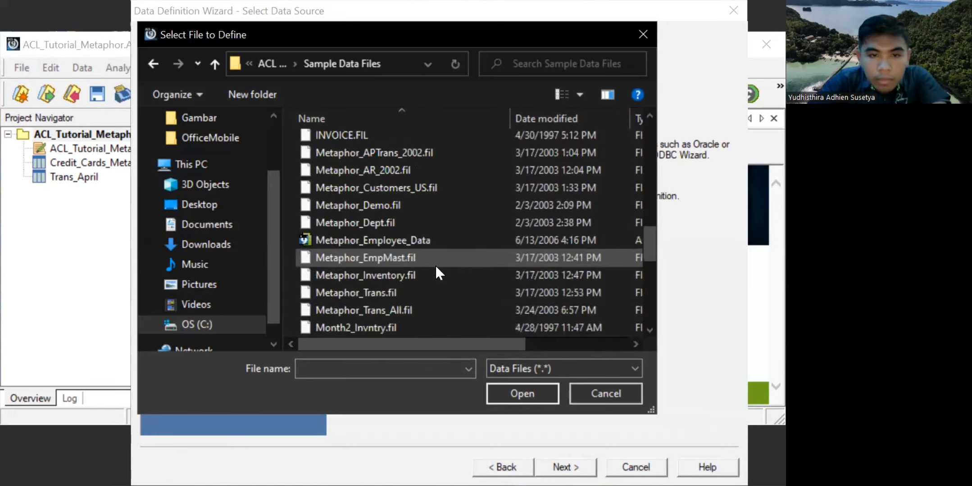
{"action": "scroll", "coordinate": [436, 269], "scroll_direction": "down", "scroll_amount": 3}
{"action": "scroll", "coordinate": [437, 272], "scroll_direction": "down", "scroll_amount": 2}
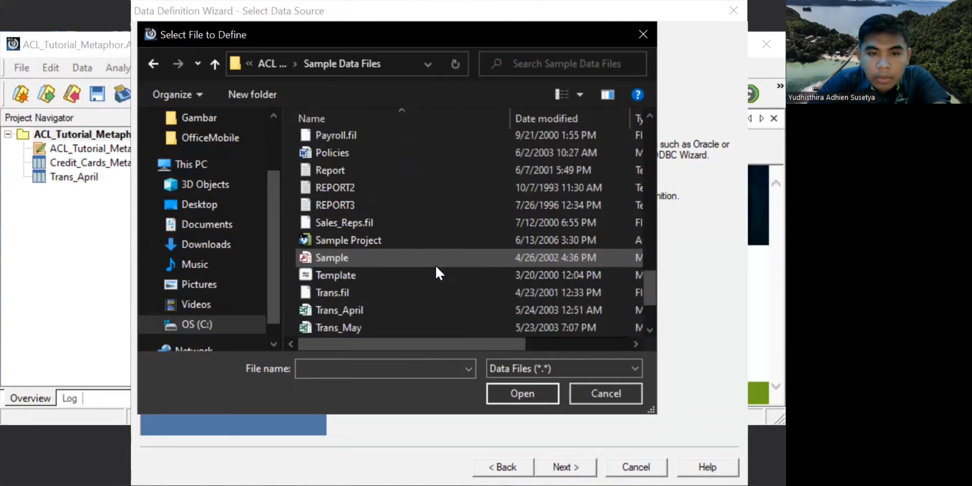
{"action": "scroll", "coordinate": [436, 270], "scroll_direction": "down", "scroll_amount": 2}
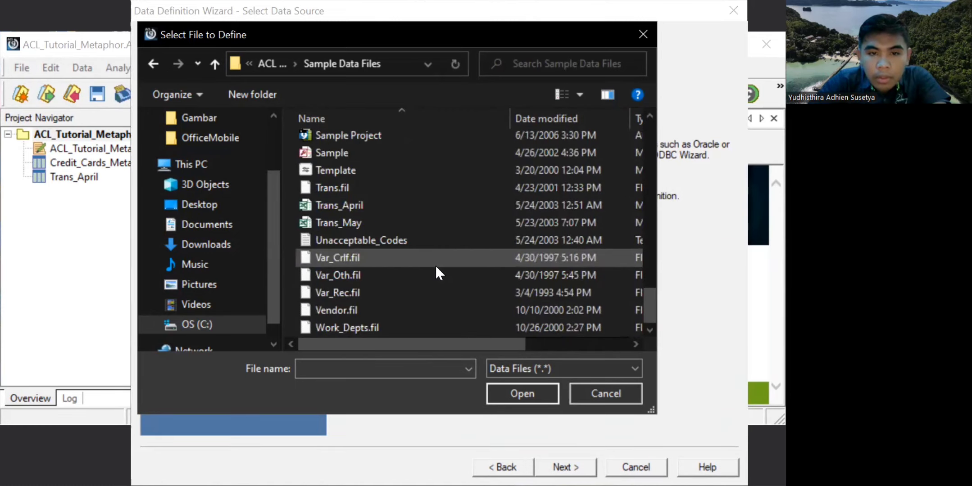
{"action": "left_click", "coordinate": [547, 392]}
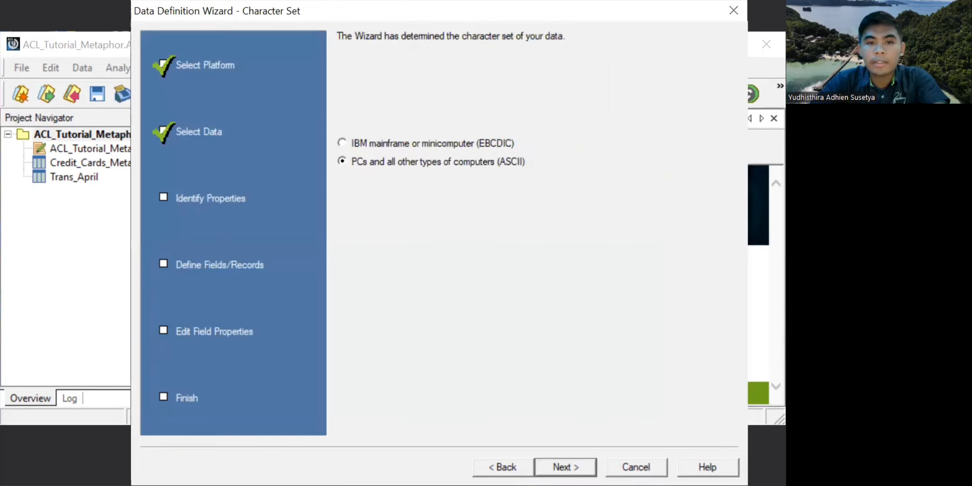
Step: Accept the ASCII character set and set the file format to Delimited text file
{"action": "key", "text": "Return"}
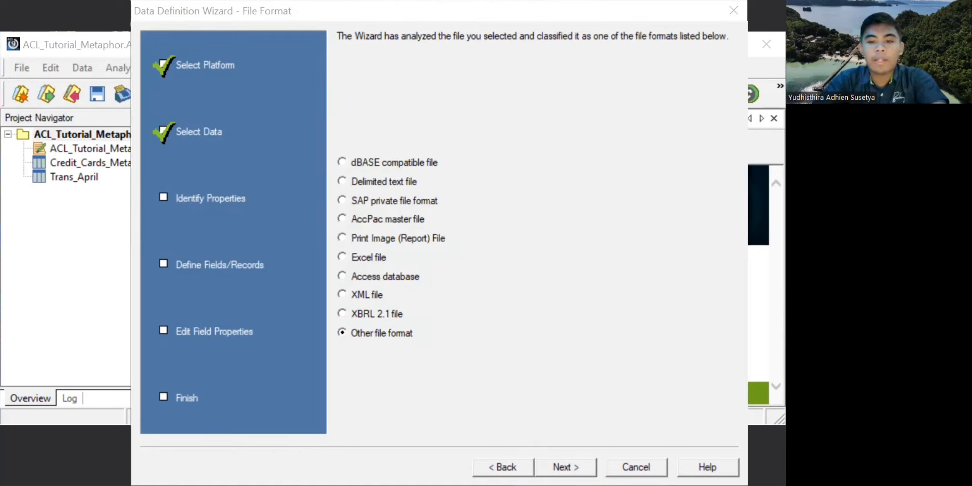
{"action": "left_click", "coordinate": [388, 180]}
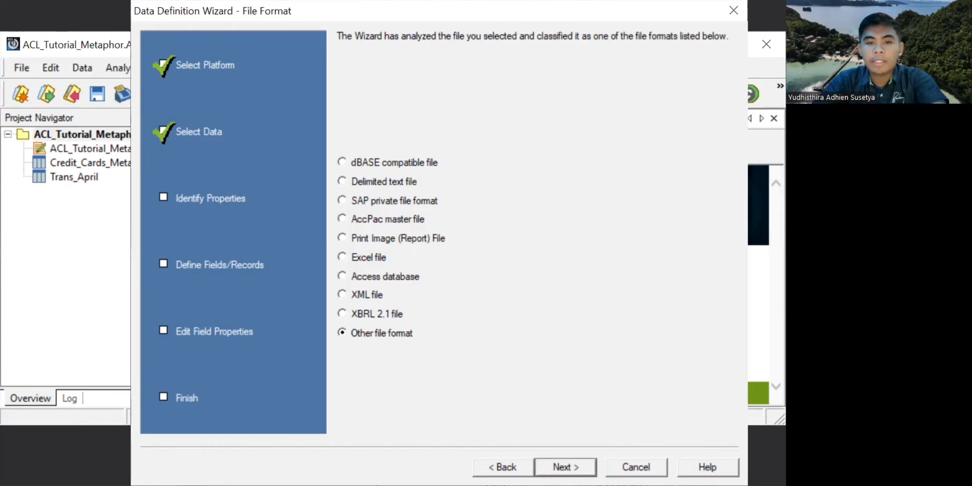
{"action": "left_click", "coordinate": [388, 181]}
{"action": "key", "text": "Return"}
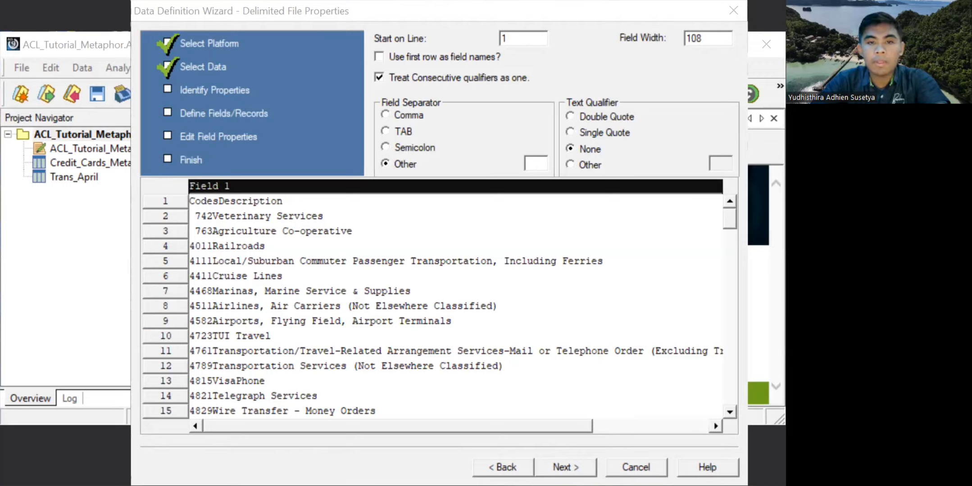
Step: Set the field separator to TAB, use the first row as field names, and accept the delimited file properties
{"action": "left_click", "coordinate": [385, 131]}
{"action": "left_click", "coordinate": [403, 58]}
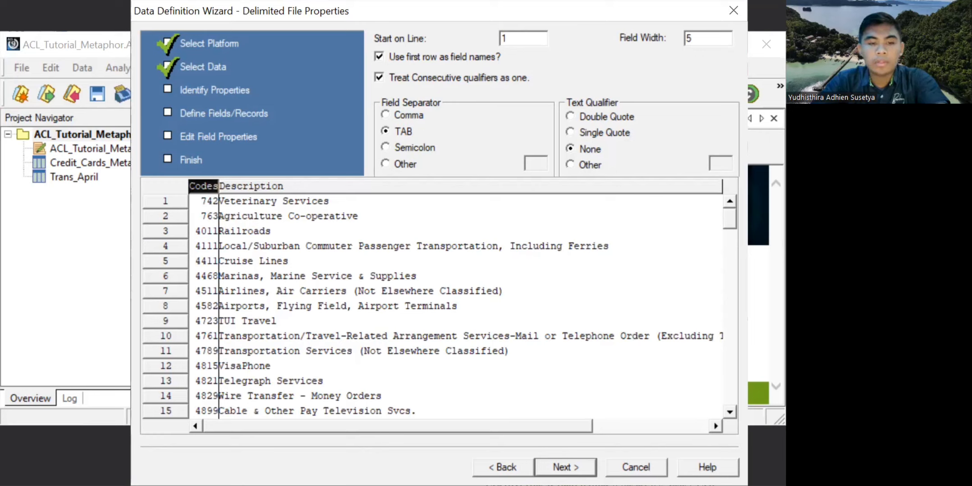
{"action": "key", "text": "alt+Tab"}
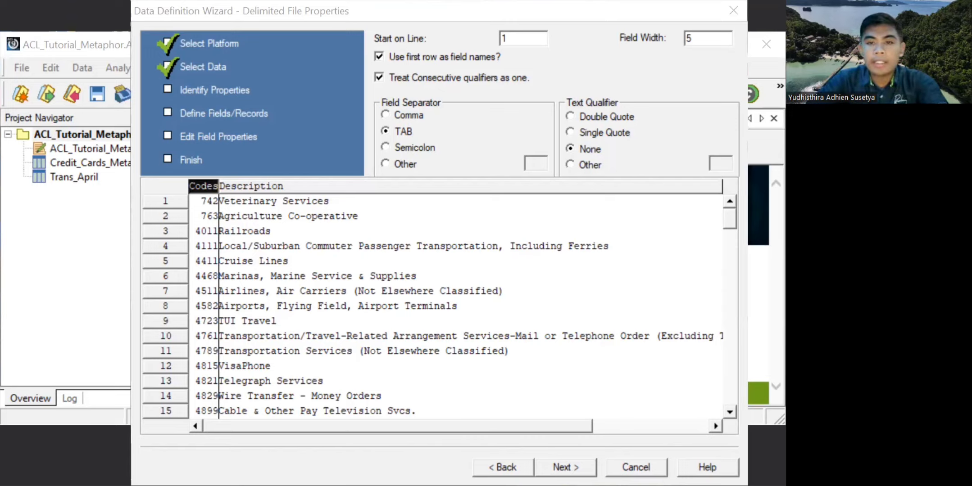
{"action": "left_click", "coordinate": [649, 194]}
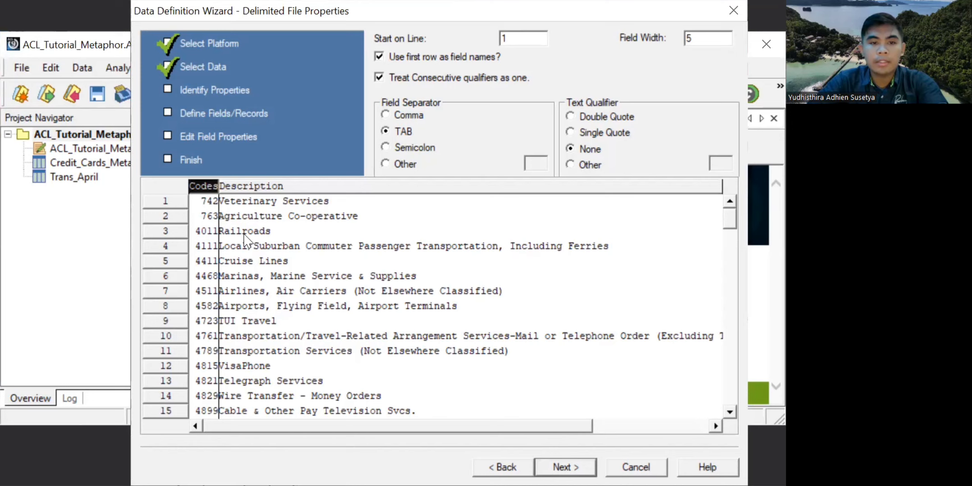
{"action": "key", "text": "Return"}
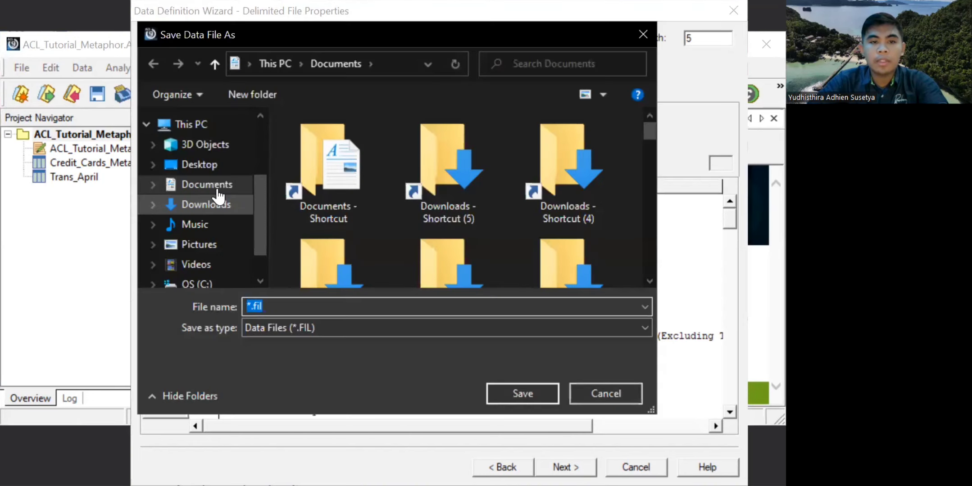
Step: Open the ACL Practice folder in Documents as the save location for the data file
{"action": "left_click", "coordinate": [218, 190]}
{"action": "scroll", "coordinate": [458, 221], "scroll_direction": "down", "scroll_amount": 5}
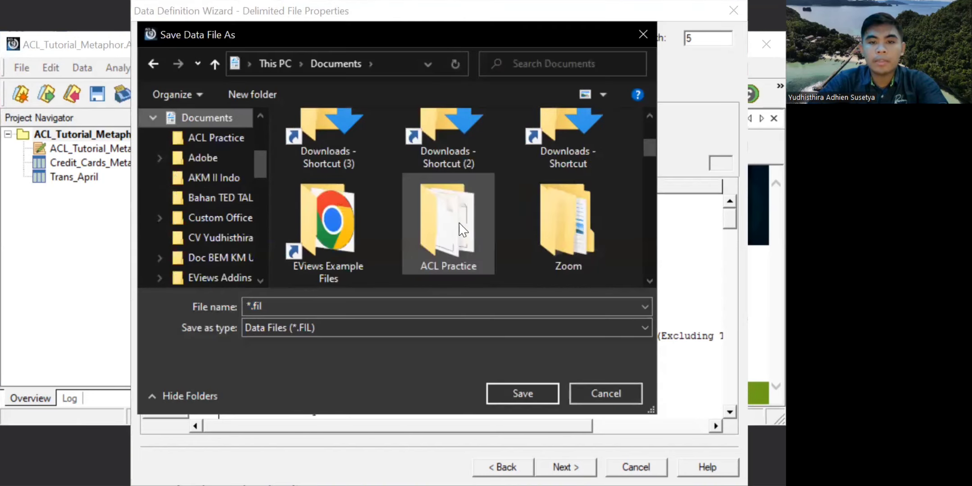
{"action": "scroll", "coordinate": [460, 223], "scroll_direction": "up", "scroll_amount": 2}
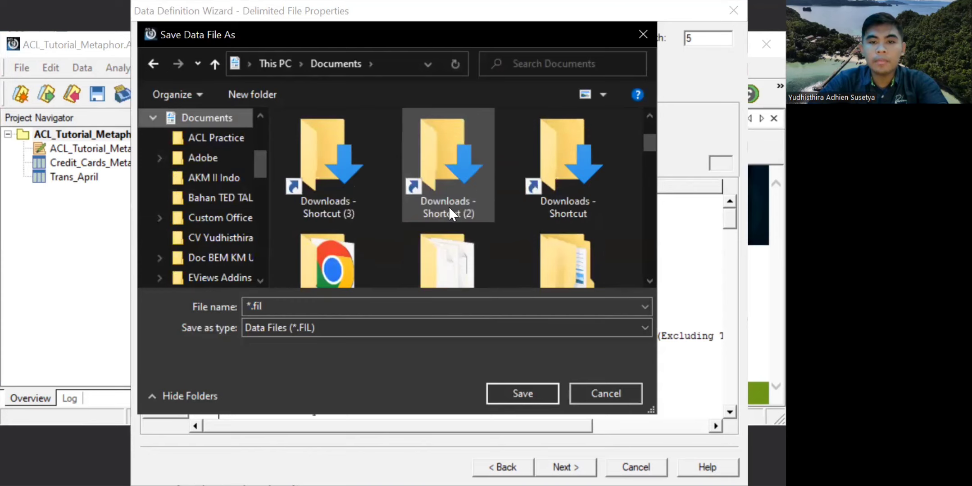
{"action": "left_click", "coordinate": [458, 226]}
{"action": "double_click", "coordinate": [458, 226]}
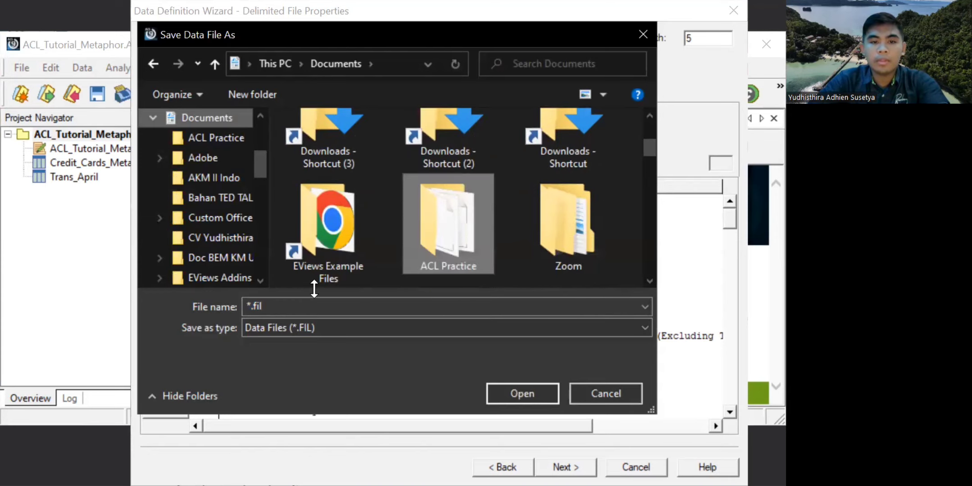
Step: Name the data file Unaccaptable_Code.fil and save it
{"action": "double_click", "coordinate": [255, 306]}
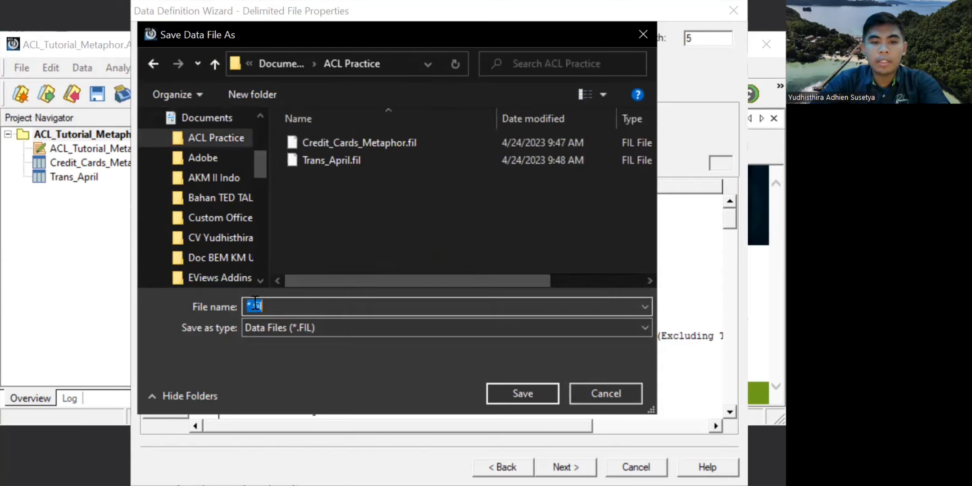
{"action": "left_click", "coordinate": [255, 303]}
{"action": "key", "text": "Left"}
{"action": "key", "text": "BackSpace"}
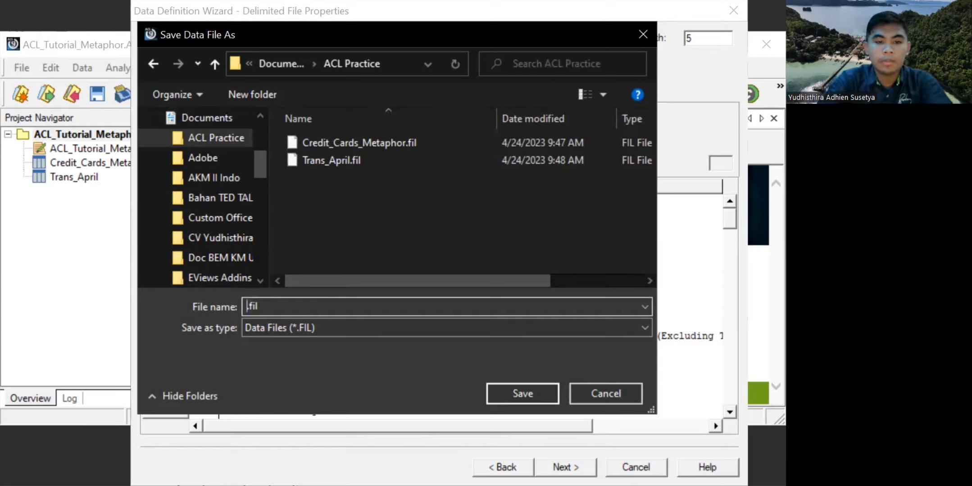
{"action": "type", "text": "Unaccap"}
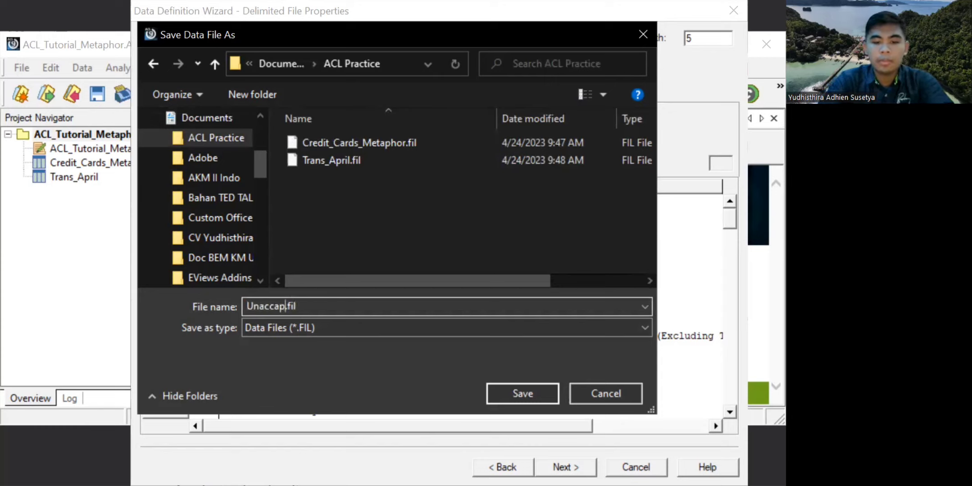
{"action": "type", "text": "table_Co"}
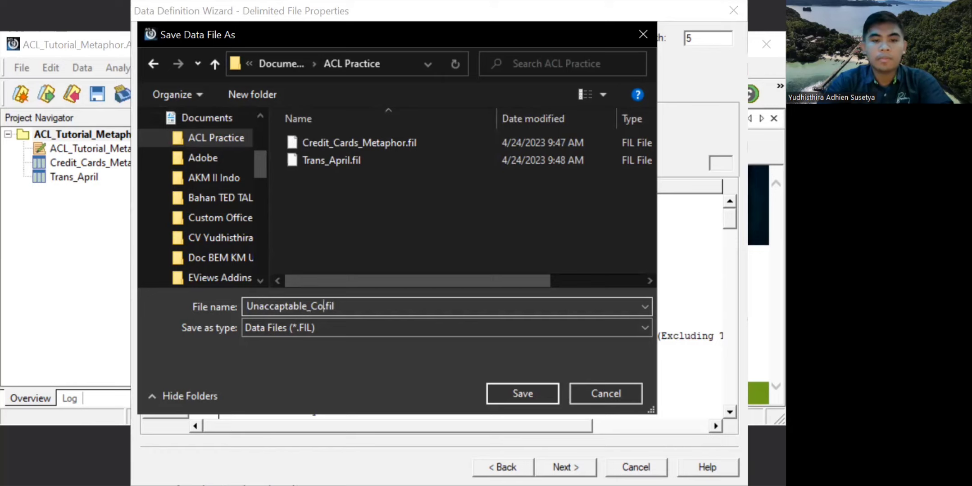
{"action": "type", "text": "de"}
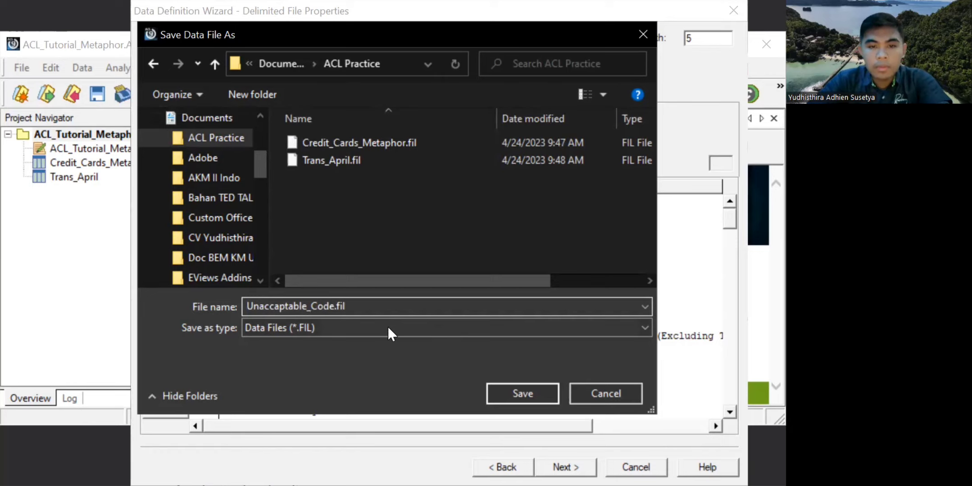
{"action": "left_click", "coordinate": [546, 392]}
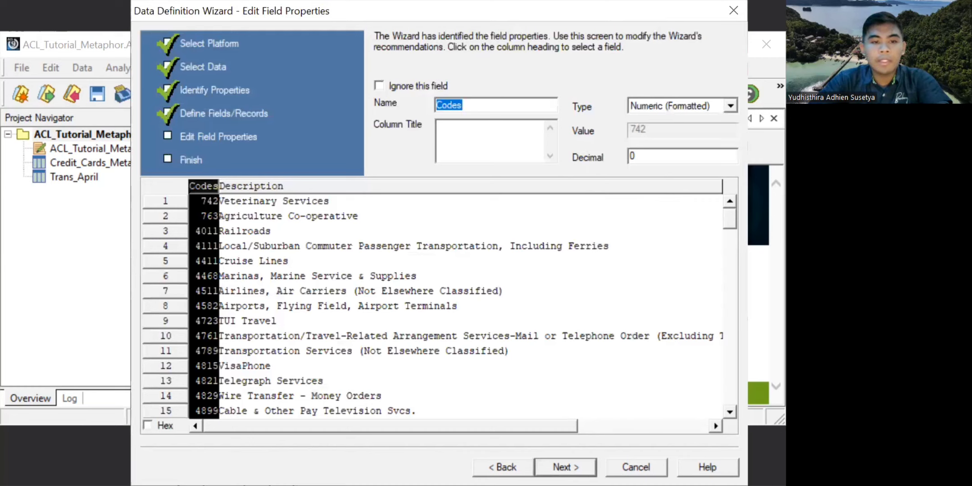
Step: Set the Codes field's type to ASCII Text, accept the field properties and finish the table definition
{"action": "key", "text": "alt+Tab"}
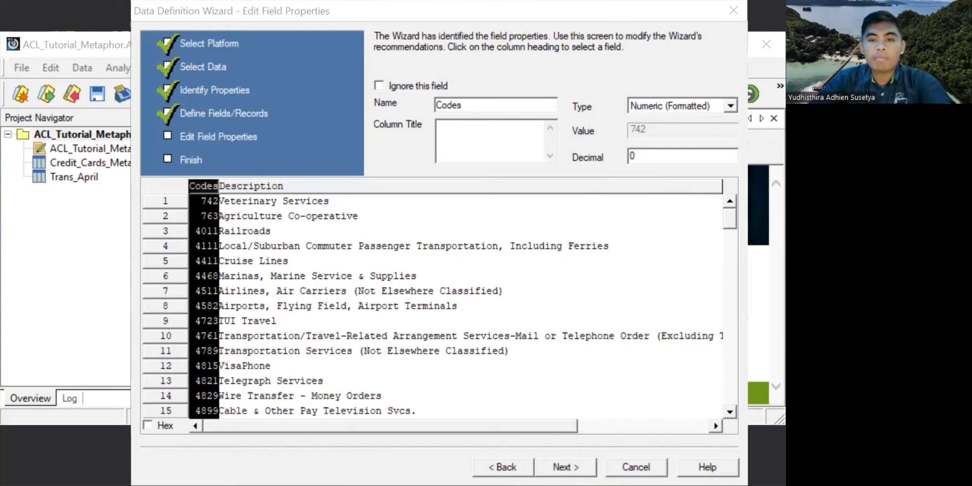
{"action": "left_click", "coordinate": [688, 115]}
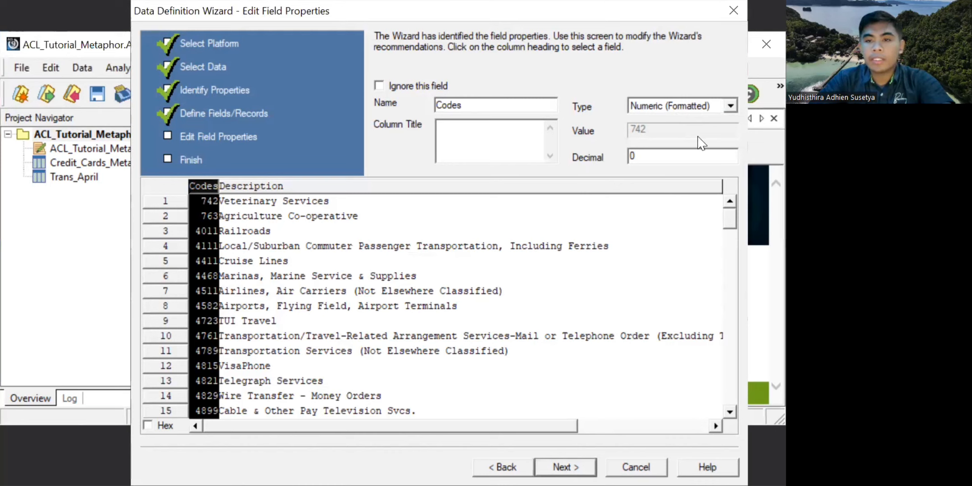
{"action": "scroll", "coordinate": [678, 151], "scroll_direction": "up", "scroll_amount": 1}
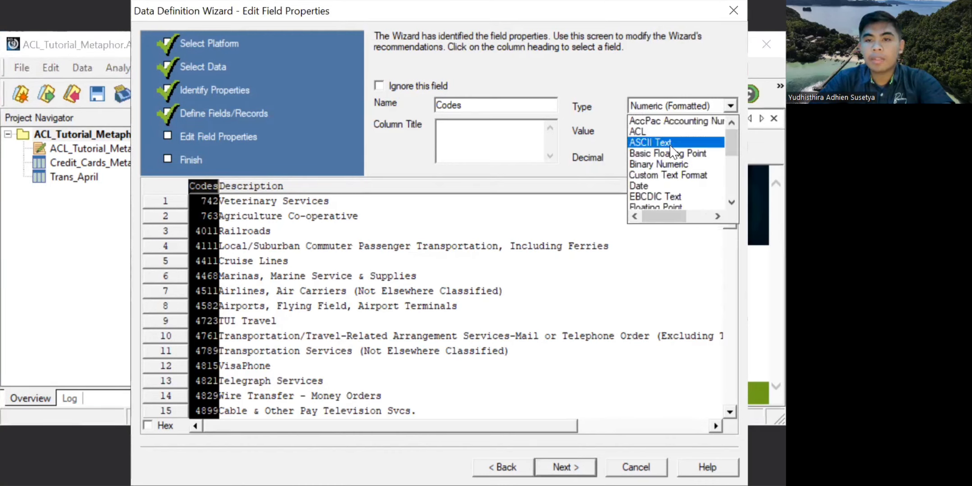
{"action": "left_click", "coordinate": [670, 143]}
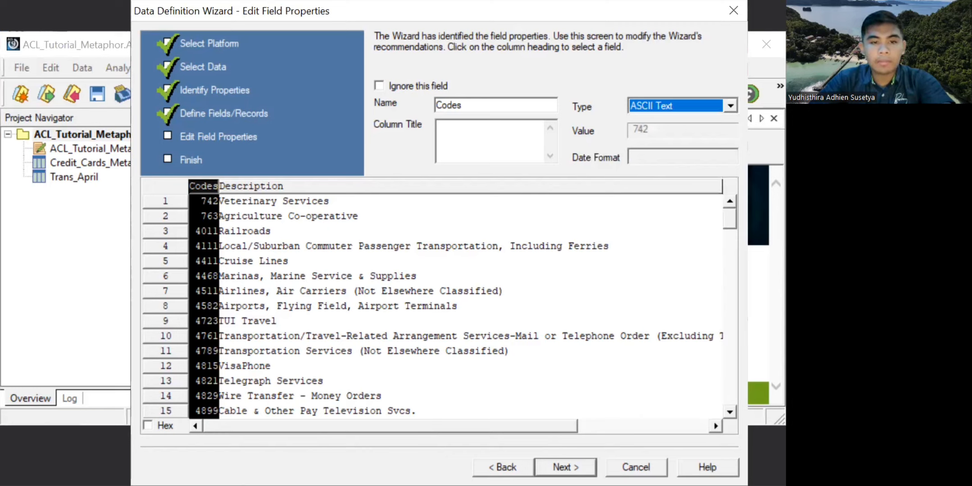
{"action": "key", "text": "alt+Tab"}
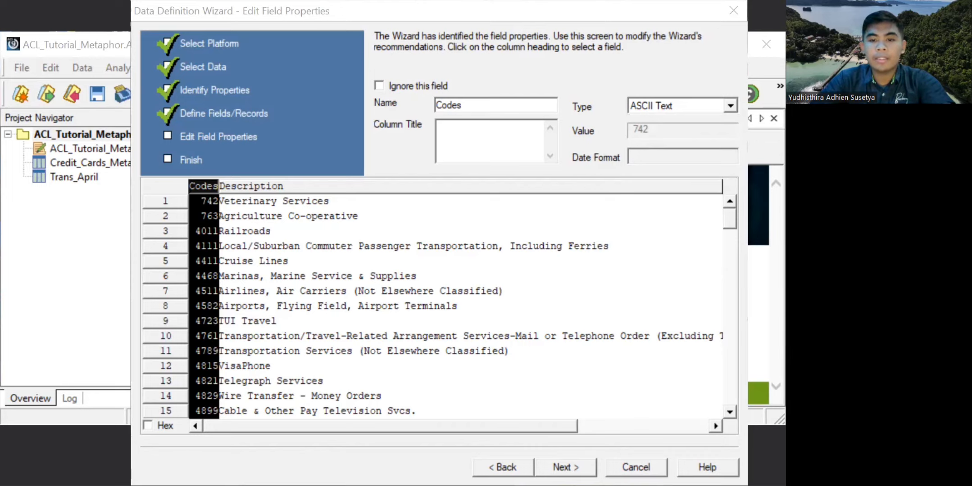
{"action": "left_click", "coordinate": [566, 468]}
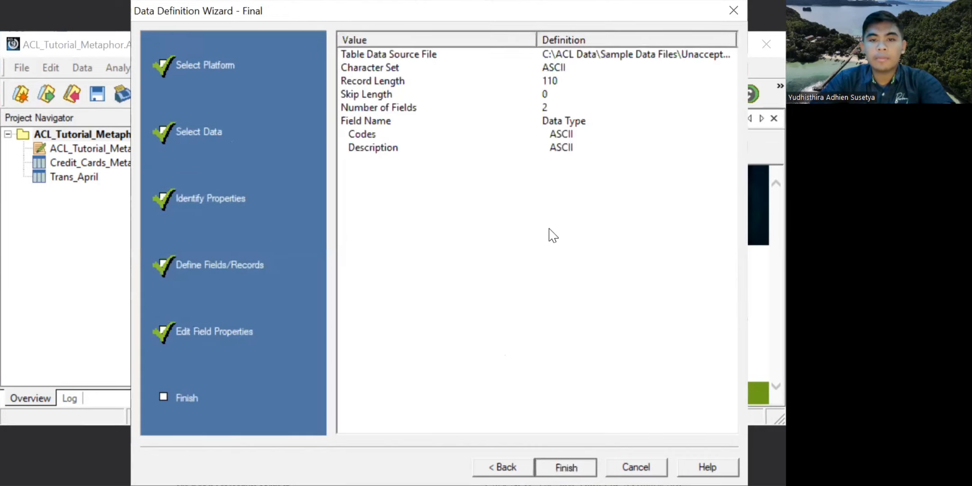
{"action": "key", "text": "Return"}
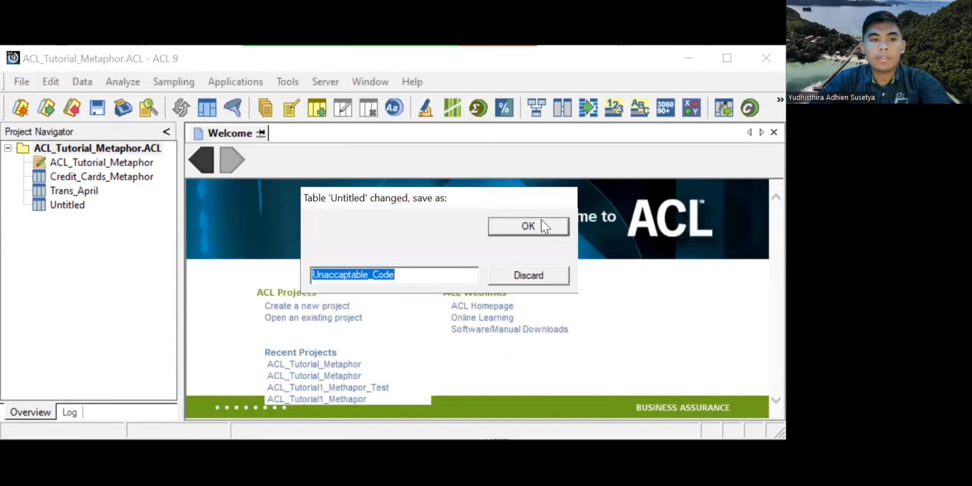
Step: Save the table as Unaccaptable_Code and start defining a new table with Disk as the data source
{"action": "left_click", "coordinate": [543, 226]}
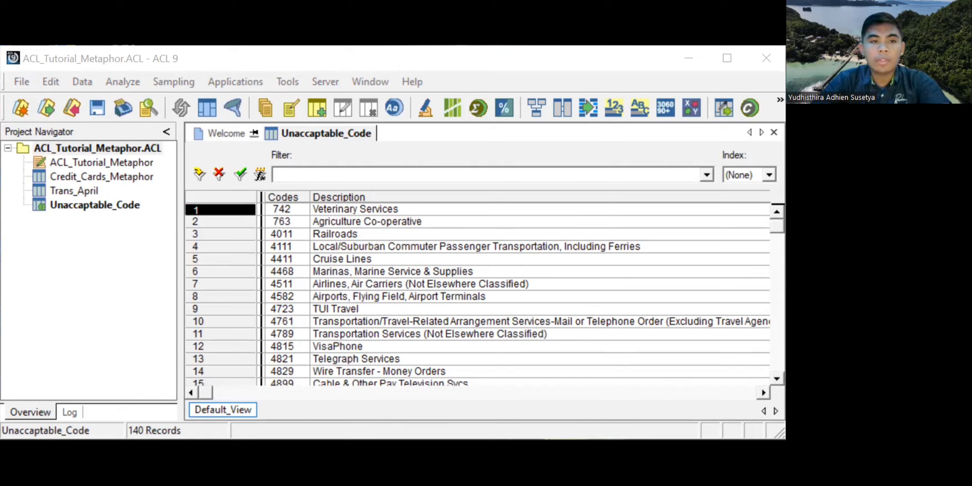
{"action": "left_click", "coordinate": [23, 89]}
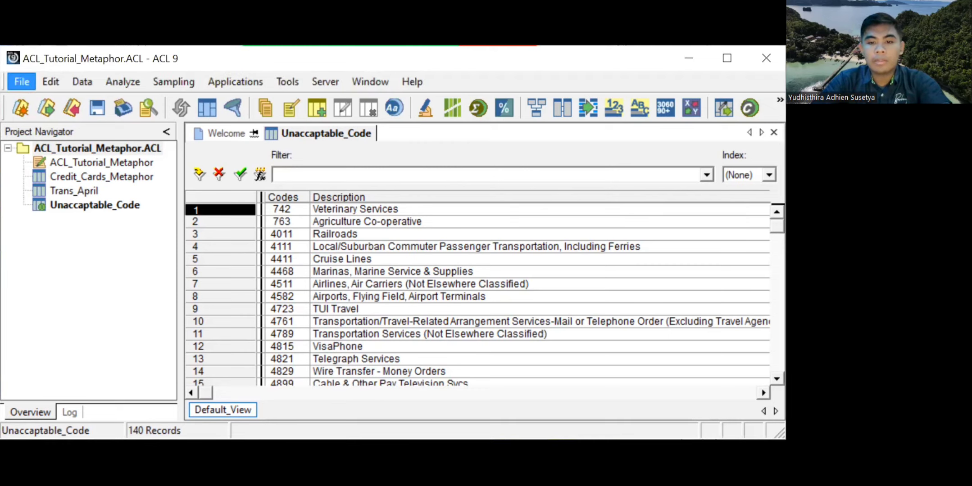
{"action": "left_click", "coordinate": [208, 115]}
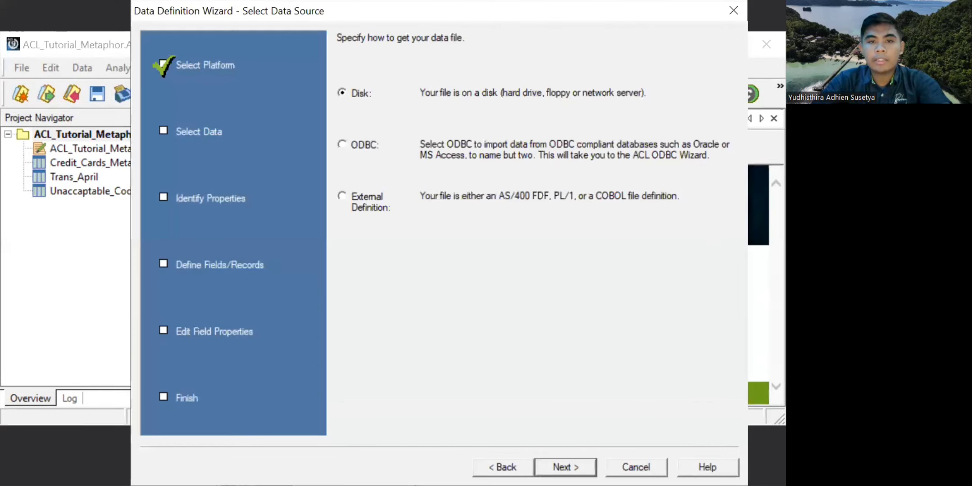
{"action": "key", "text": "Return"}
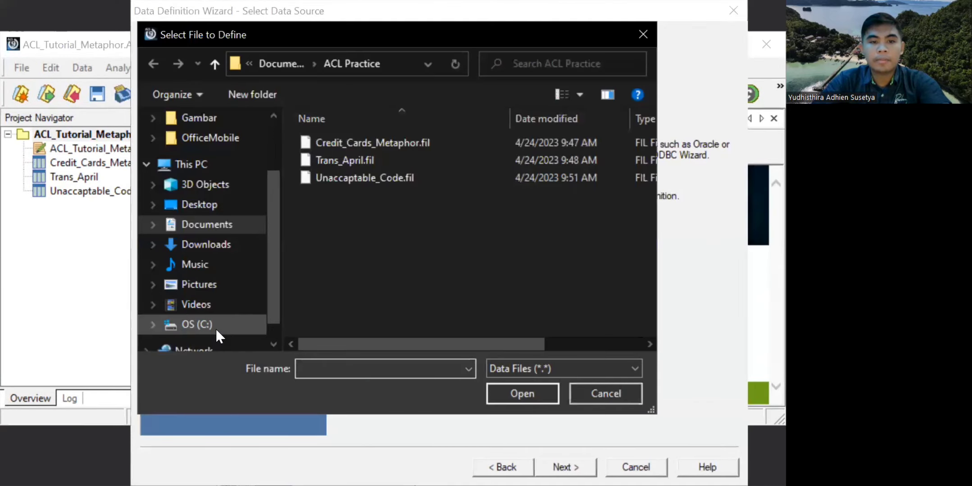
Step: Open the Company_Departments text file from the Sample Data Files folder in ACL Data on drive C as the source
{"action": "left_click", "coordinate": [215, 329]}
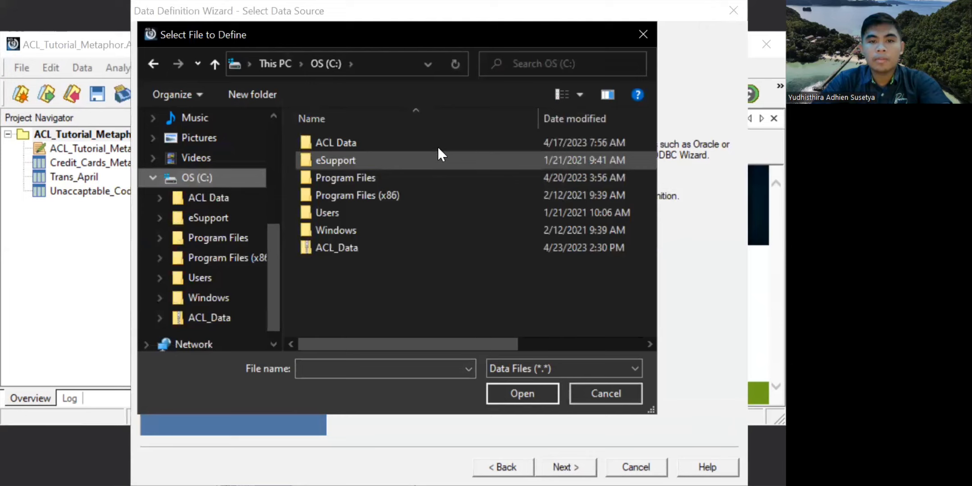
{"action": "double_click", "coordinate": [438, 145]}
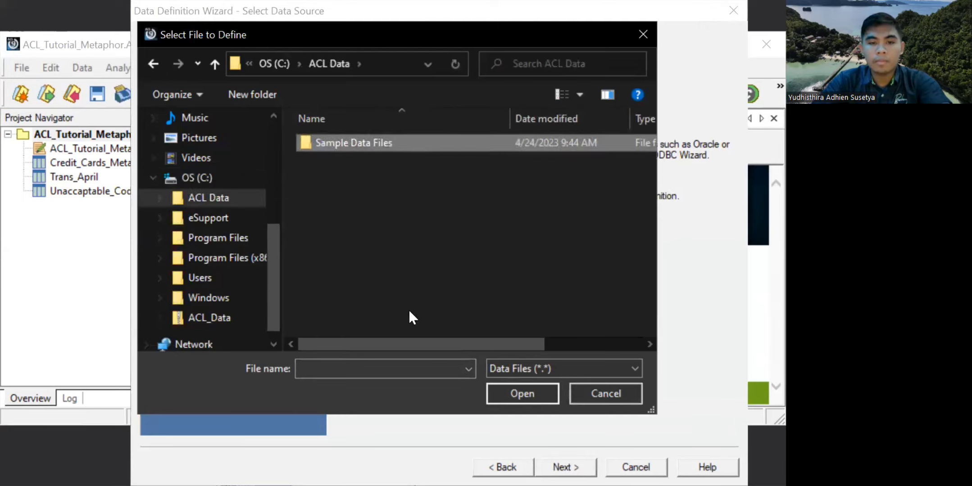
{"action": "key", "text": "Return"}
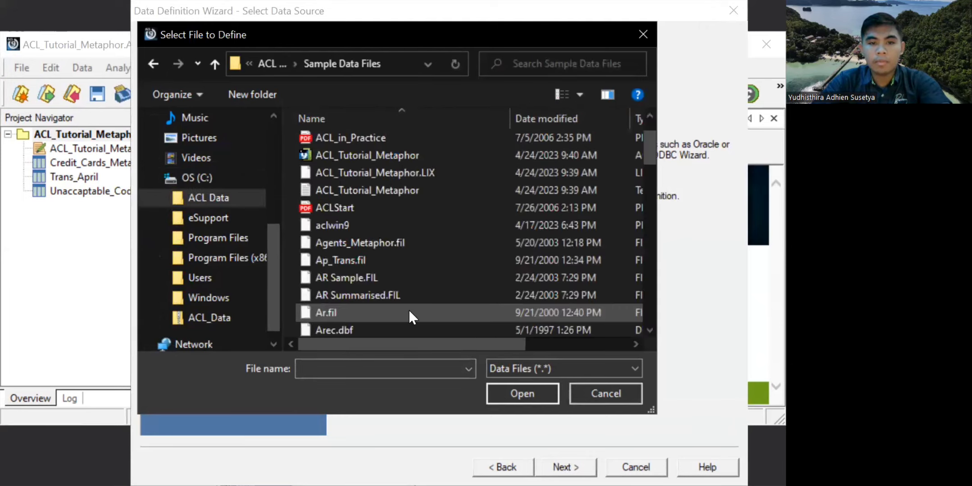
{"action": "scroll", "coordinate": [444, 176], "scroll_direction": "down", "scroll_amount": 4}
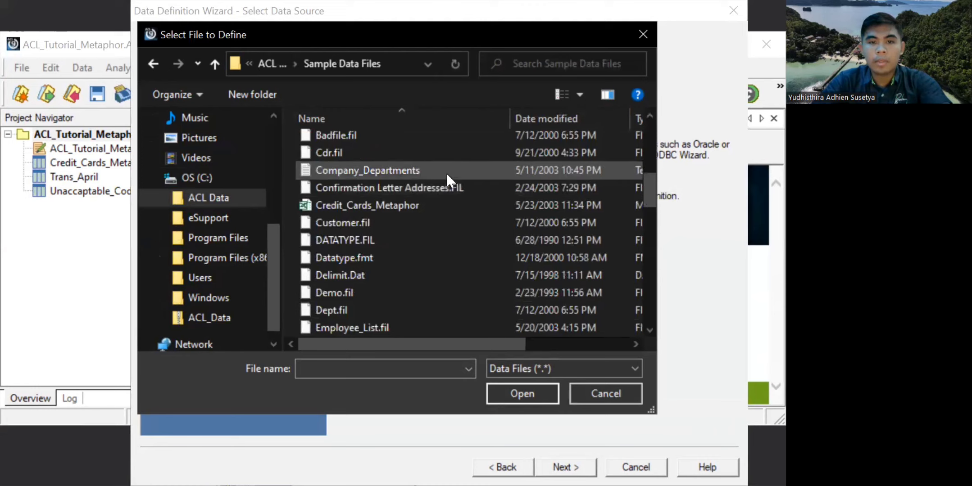
{"action": "left_click", "coordinate": [447, 173]}
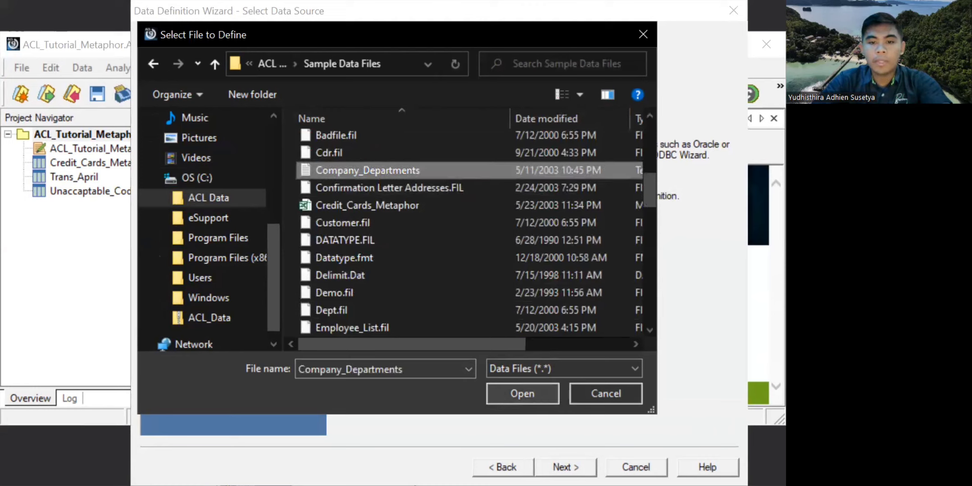
{"action": "left_click", "coordinate": [523, 394]}
Step: Accept the character set and define the source file's format as Delimited text file
{"action": "left_click", "coordinate": [565, 468]}
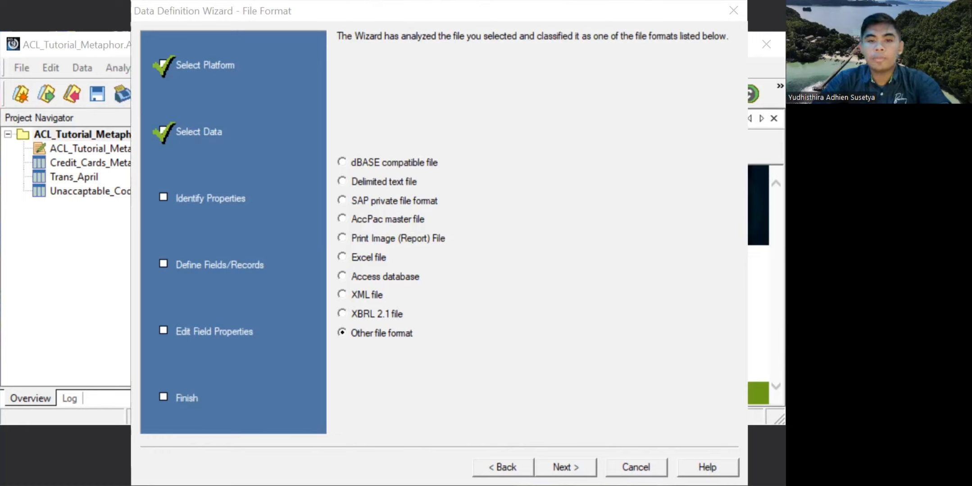
{"action": "left_click", "coordinate": [388, 192]}
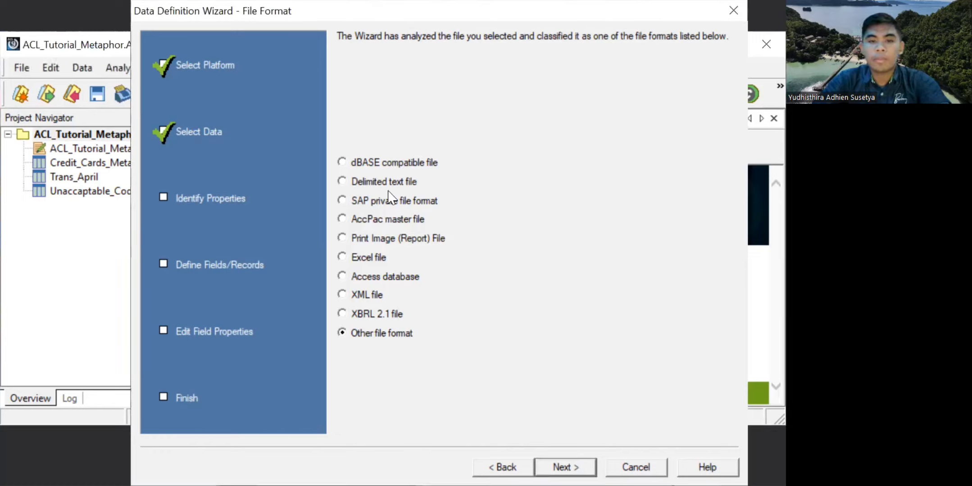
{"action": "left_click", "coordinate": [383, 182]}
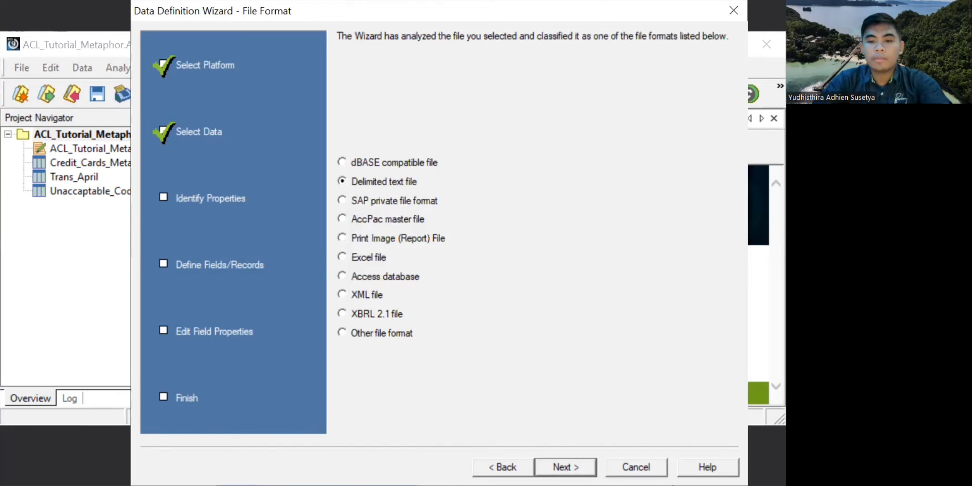
{"action": "key", "text": "Return"}
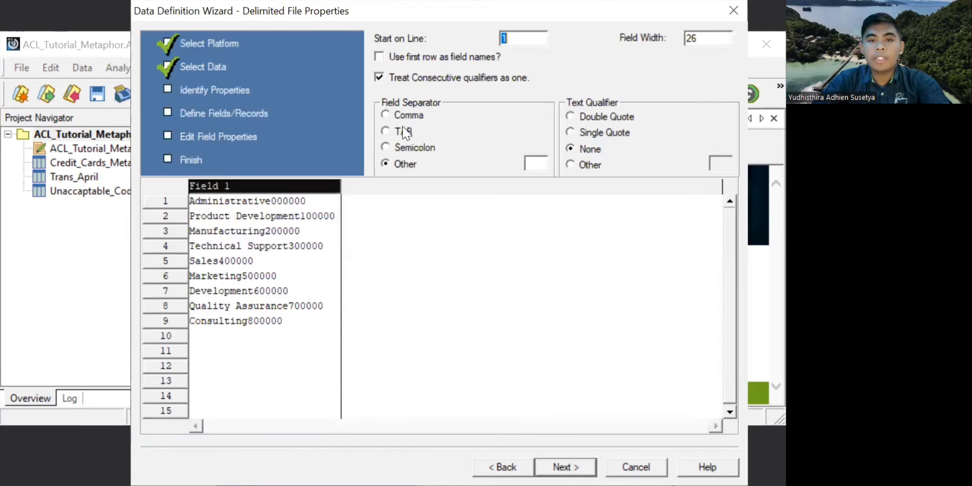
Step: Use the first row as field names with TAB as the field separator, and accept the delimited file properties
{"action": "left_click", "coordinate": [424, 59]}
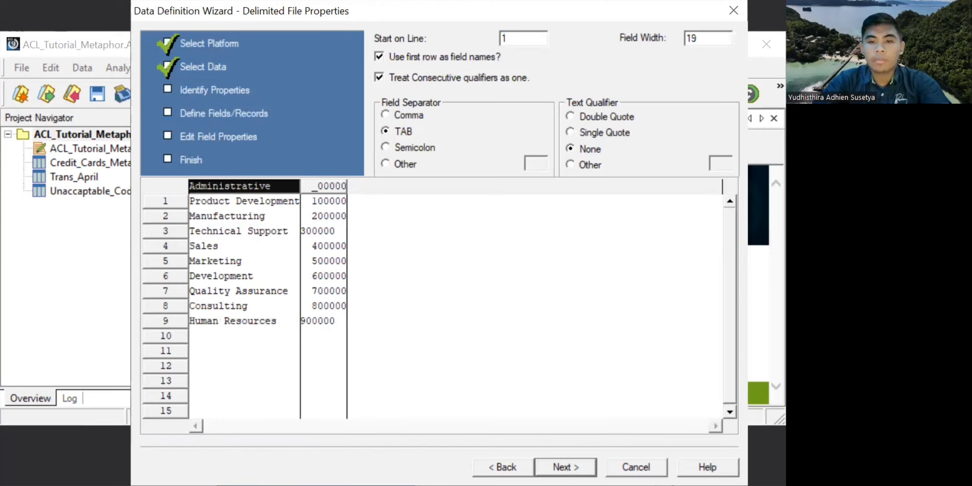
{"action": "key", "text": "Return"}
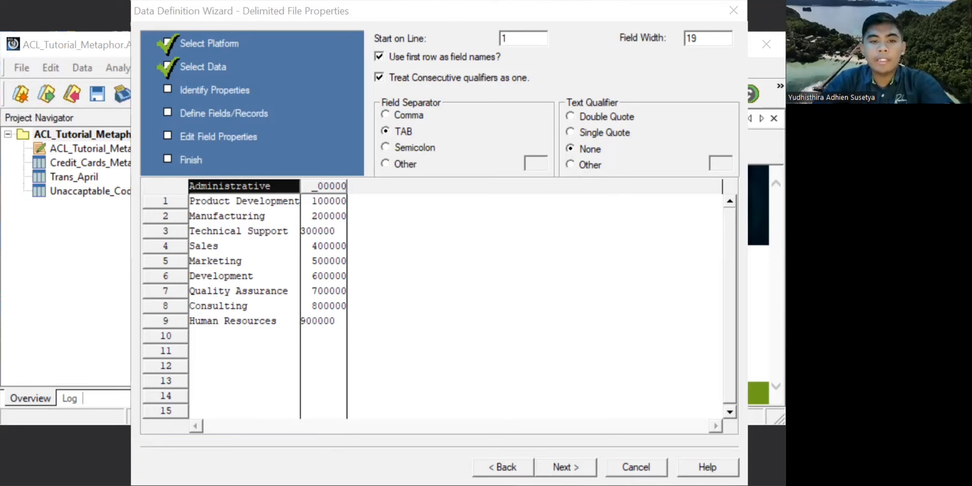
{"action": "left_click", "coordinate": [628, 174]}
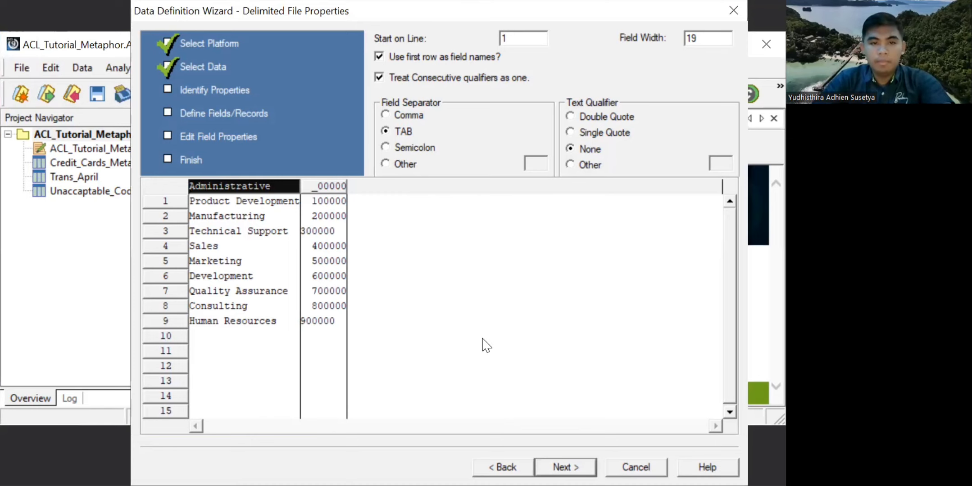
{"action": "key", "text": "Return"}
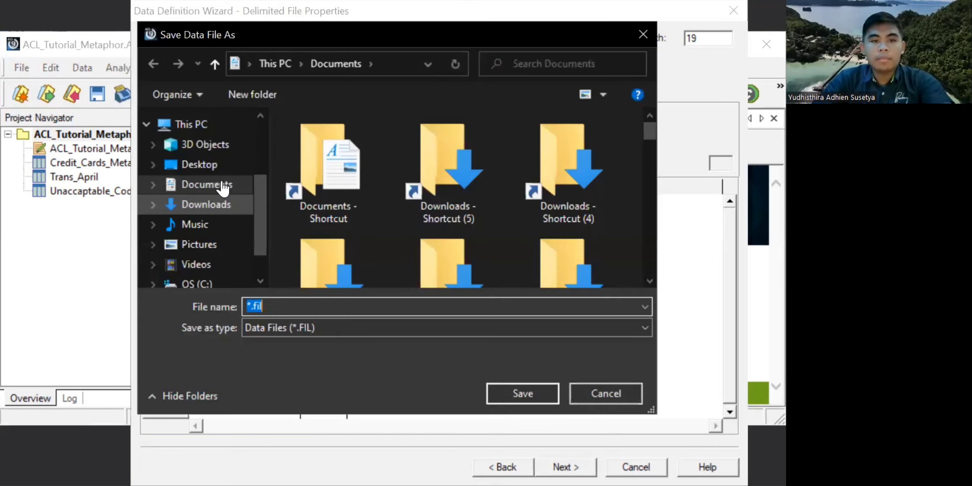
Step: Open the ACL Practice folder in Documents as the location for the new data file
{"action": "scroll", "coordinate": [479, 206], "scroll_direction": "down", "scroll_amount": 4}
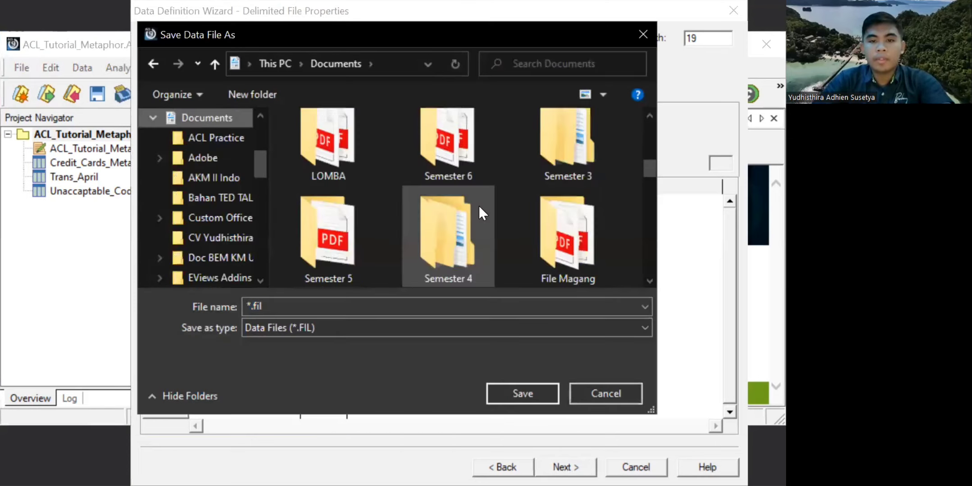
{"action": "scroll", "coordinate": [480, 208], "scroll_direction": "up", "scroll_amount": 2}
{"action": "double_click", "coordinate": [480, 205]}
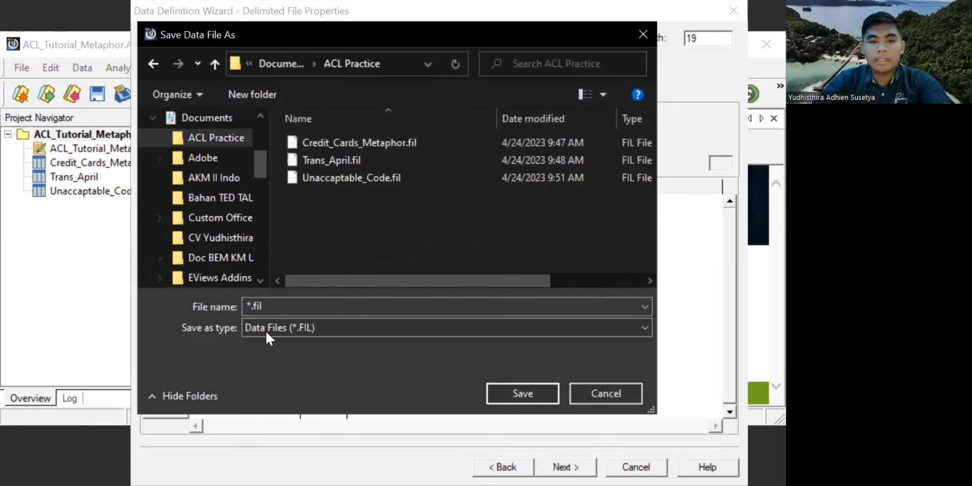
Step: Name the new data file Company_Dept.fil and save it
{"action": "left_click", "coordinate": [248, 307]}
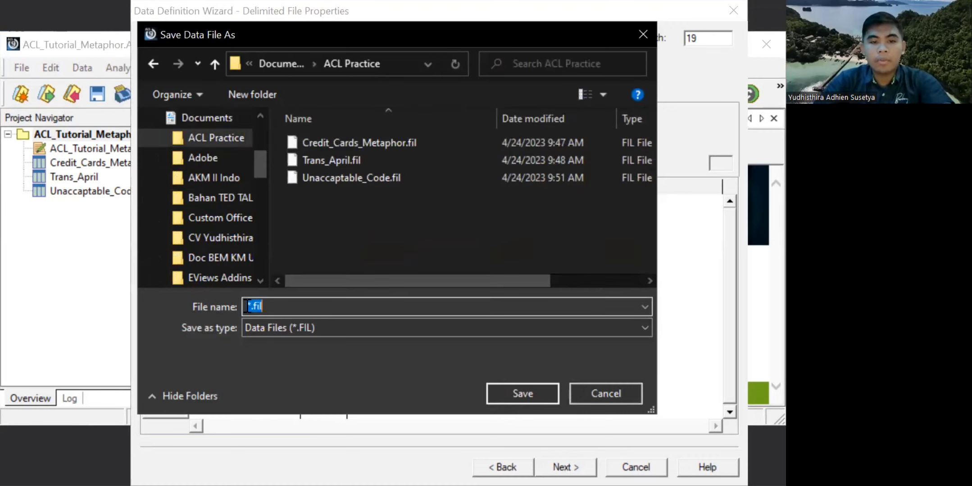
{"action": "left_click", "coordinate": [248, 307]}
{"action": "key", "text": "Delete"}
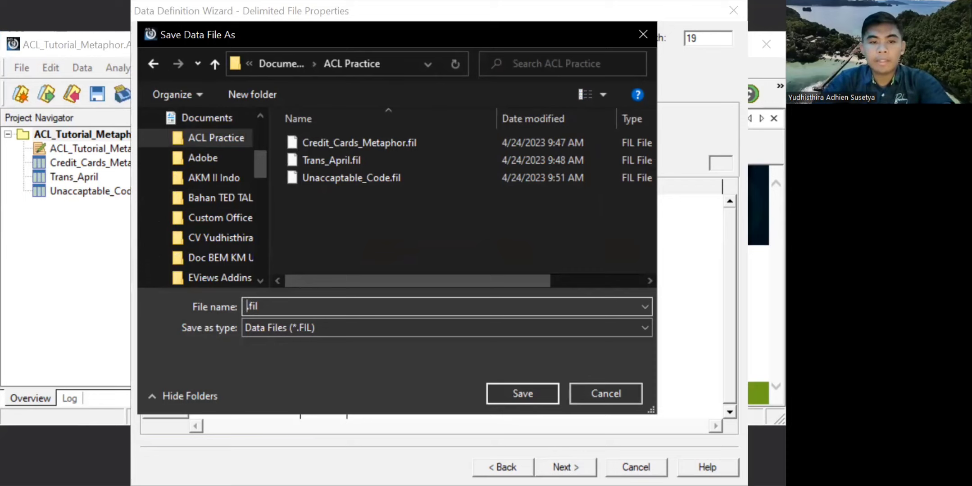
{"action": "key", "text": "alt+Tab"}
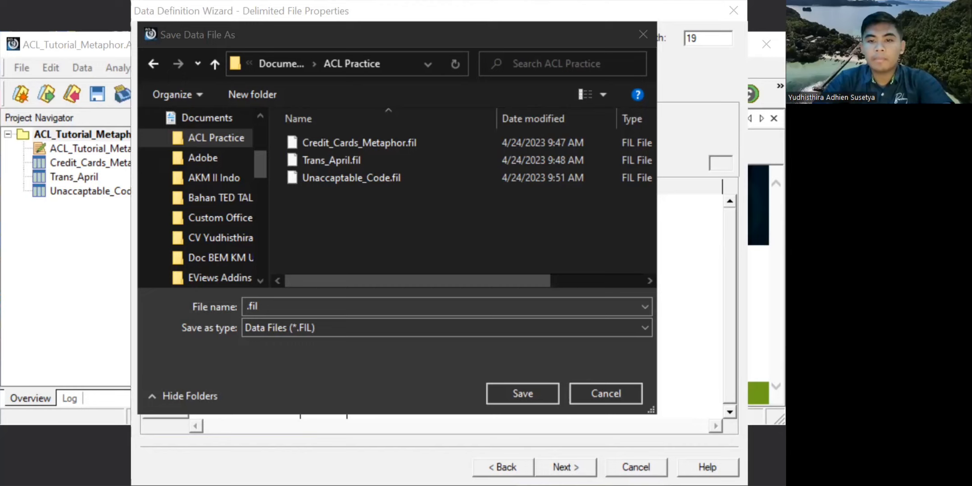
{"action": "left_click", "coordinate": [247, 310]}
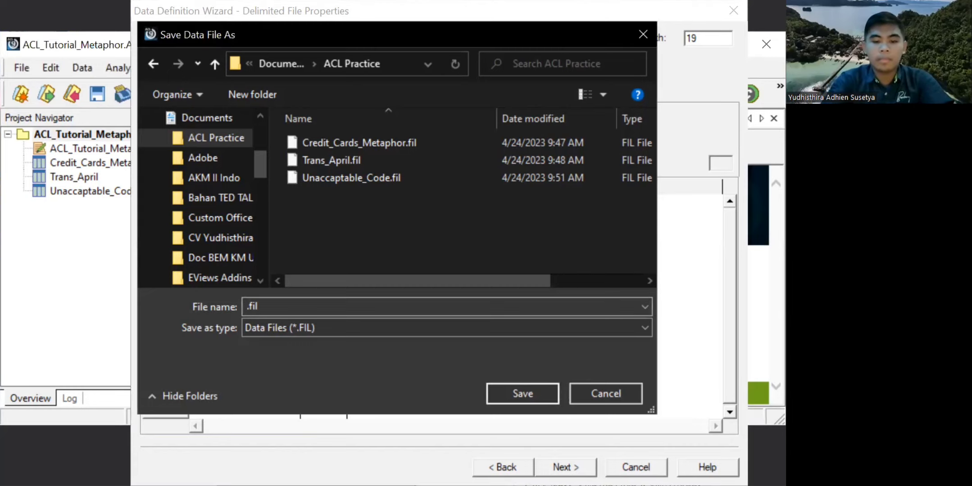
{"action": "type", "text": "Compant"}
{"action": "key", "text": "BackSpace"}
{"action": "type", "text": "y"}
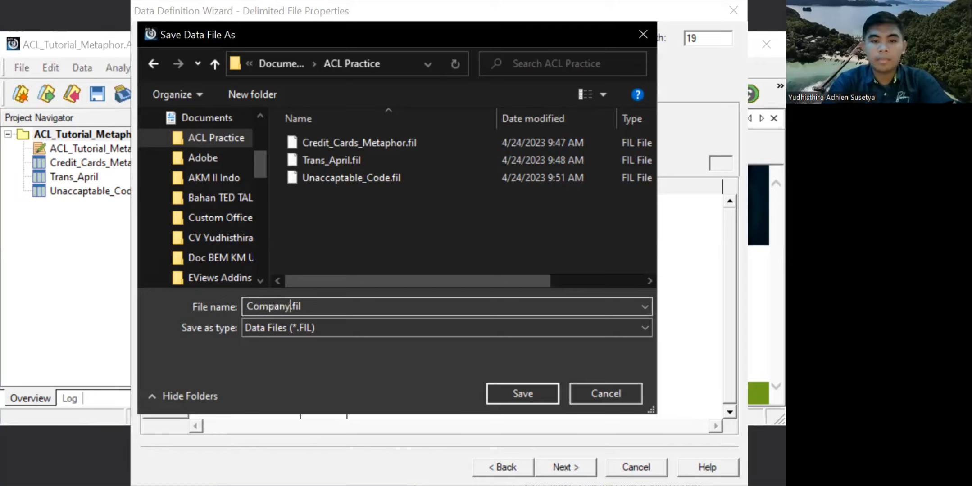
{"action": "type", "text": "_Debt"}
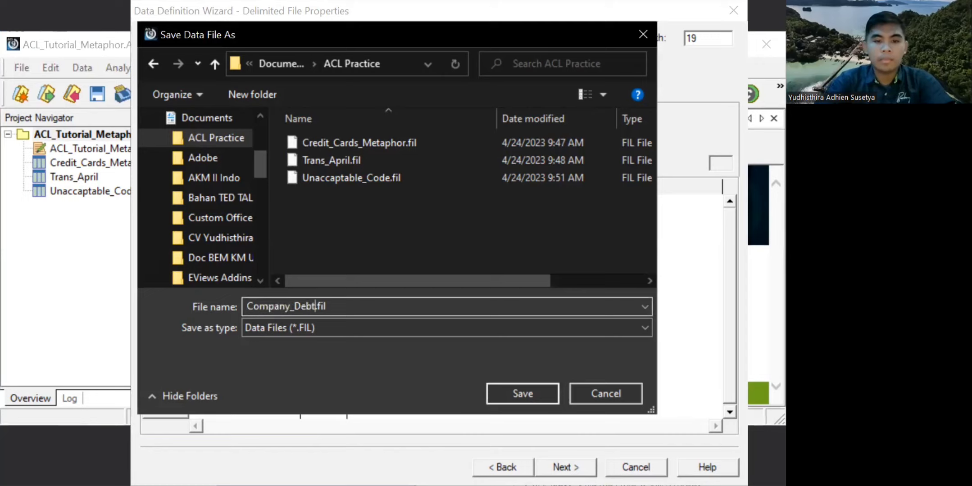
{"action": "key", "text": "BackSpace"}
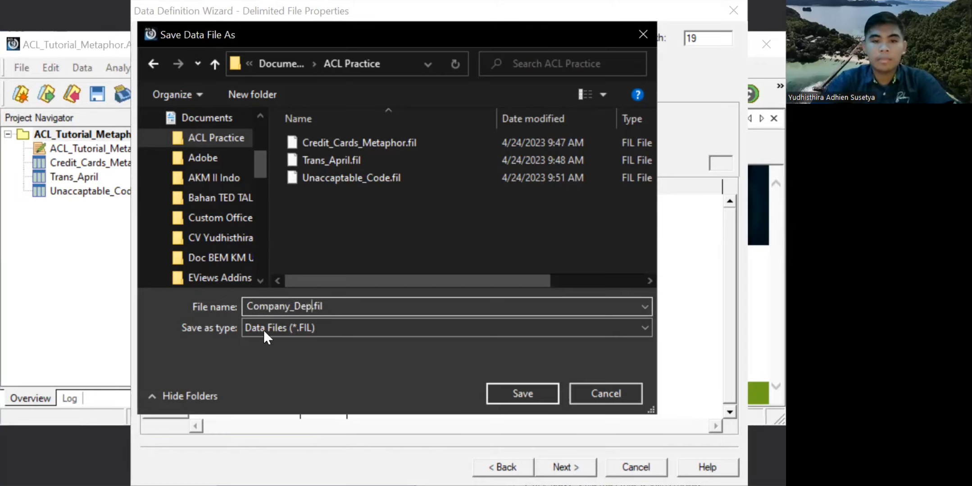
{"action": "key", "text": "BackSpace"}
{"action": "type", "text": "pt"}
{"action": "left_click", "coordinate": [552, 396]}
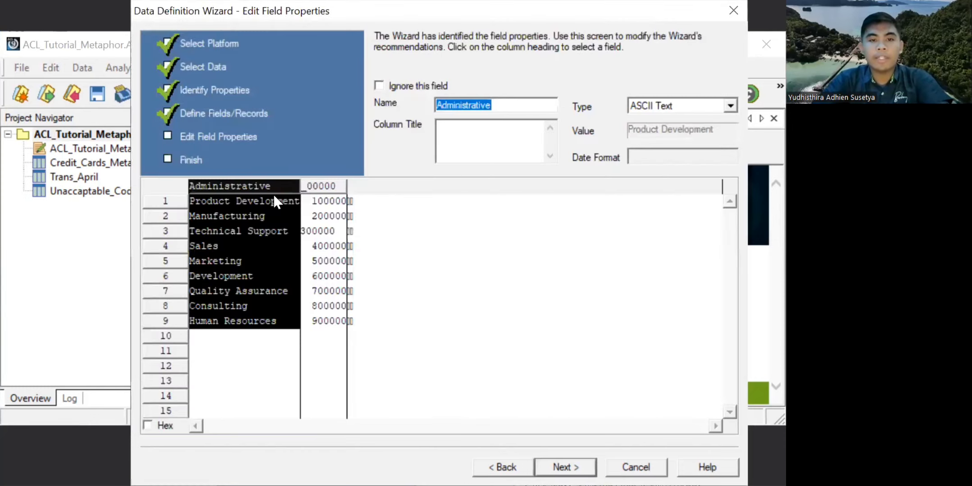
Step: Rename the Administrative field as Dept_Name
{"action": "left_click", "coordinate": [279, 187]}
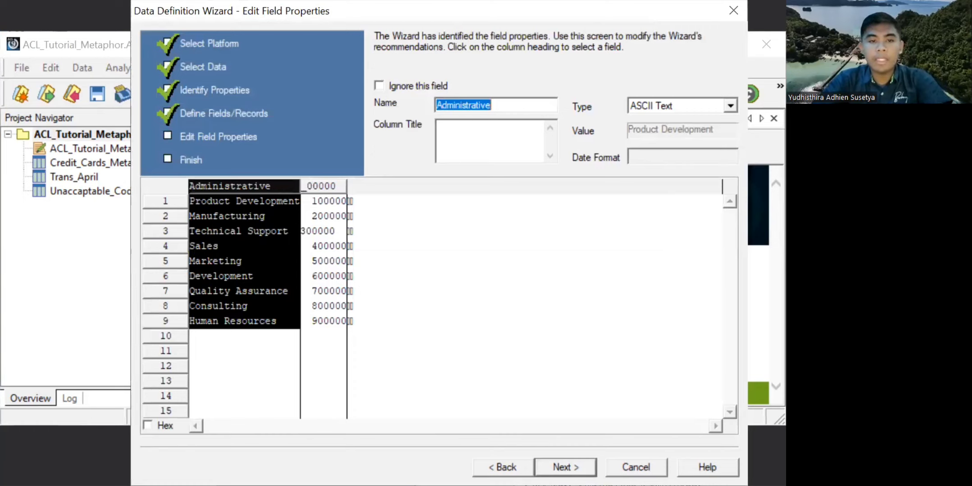
{"action": "key", "text": "alt+Tab"}
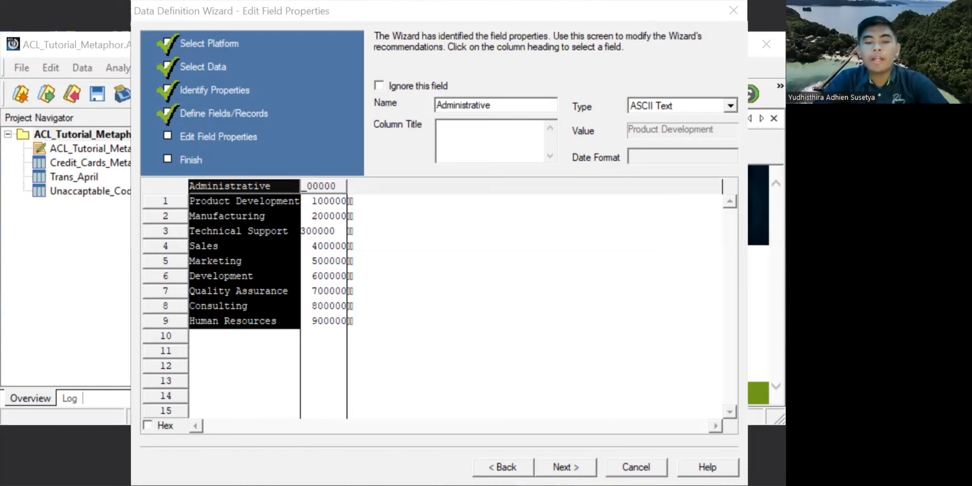
{"action": "double_click", "coordinate": [495, 104]}
{"action": "key", "text": "BackSpace"}
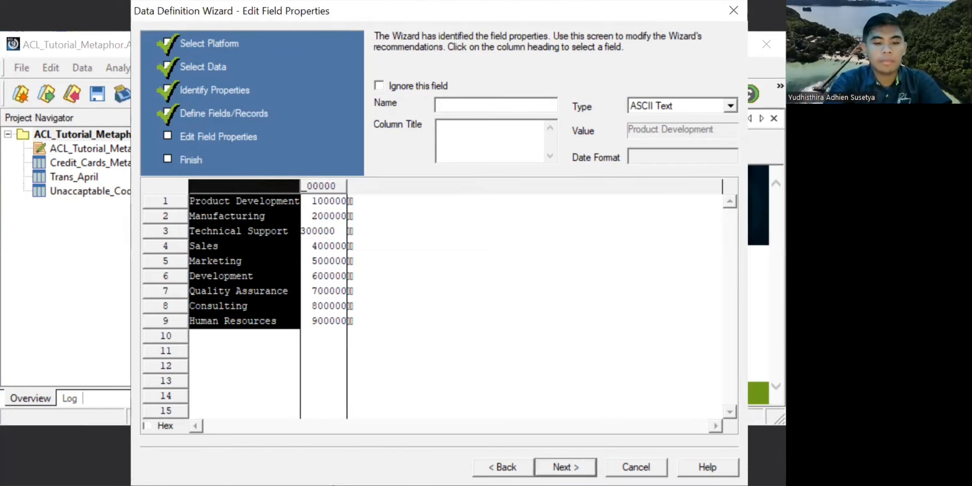
{"action": "type", "text": "De"}
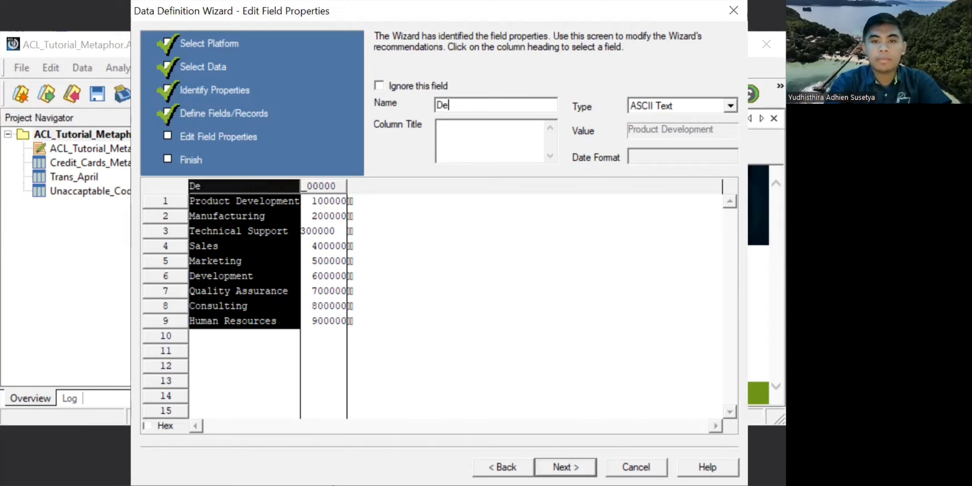
{"action": "type", "text": "pt_Name"}
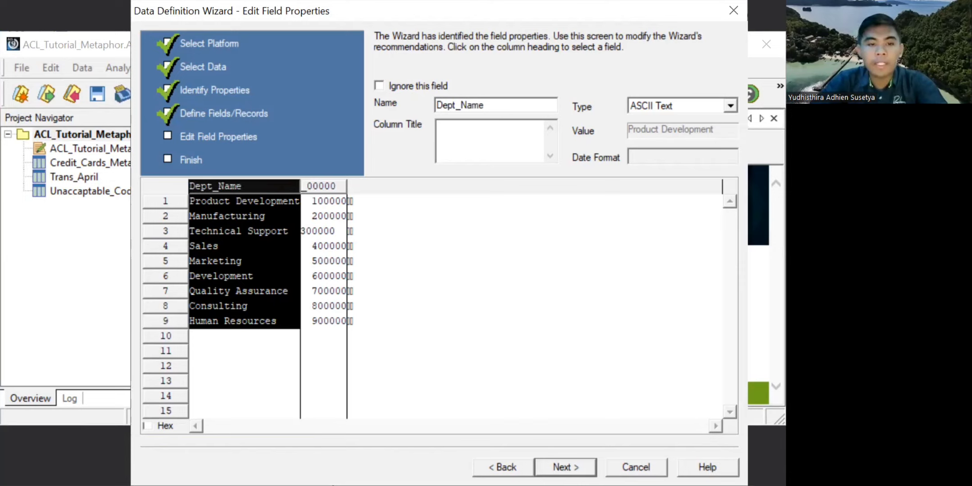
{"action": "left_click", "coordinate": [333, 485]}
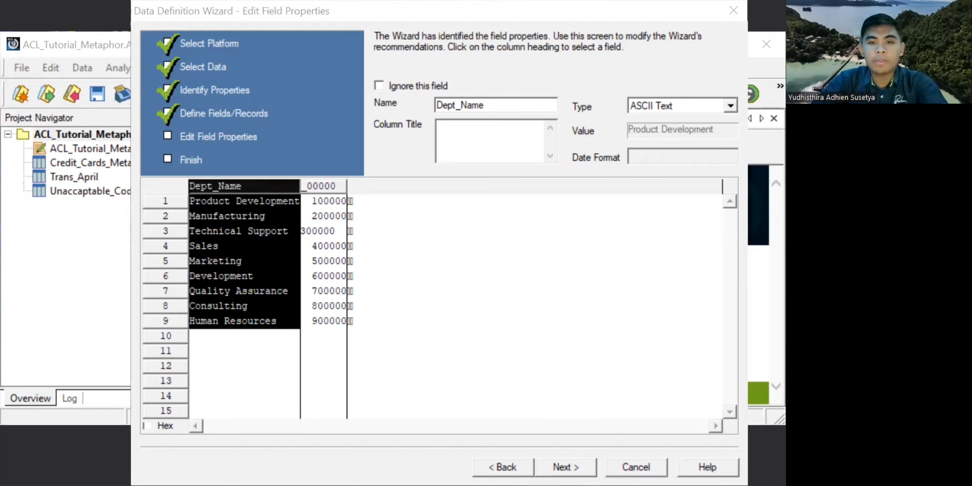
Step: Rename the second field as Dept_Code and set its type to ASCII Text
{"action": "left_click", "coordinate": [323, 186]}
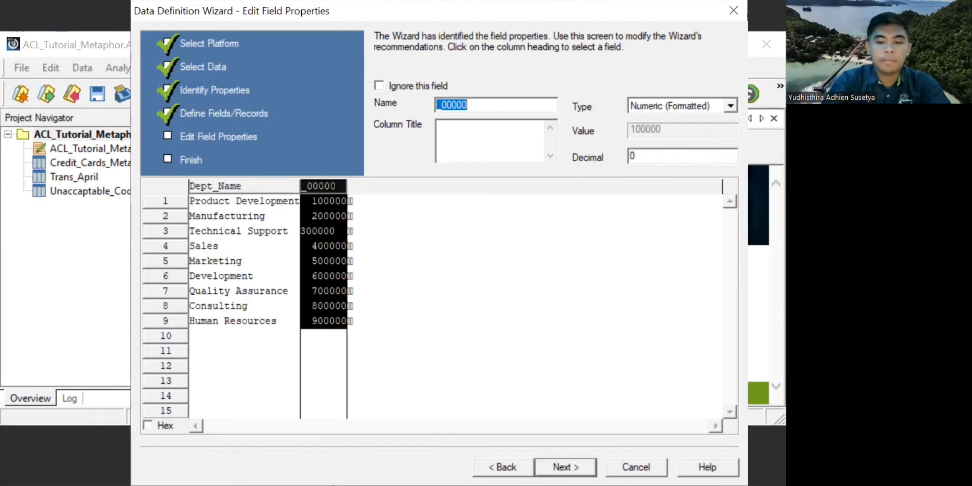
{"action": "type", "text": "Dept_"}
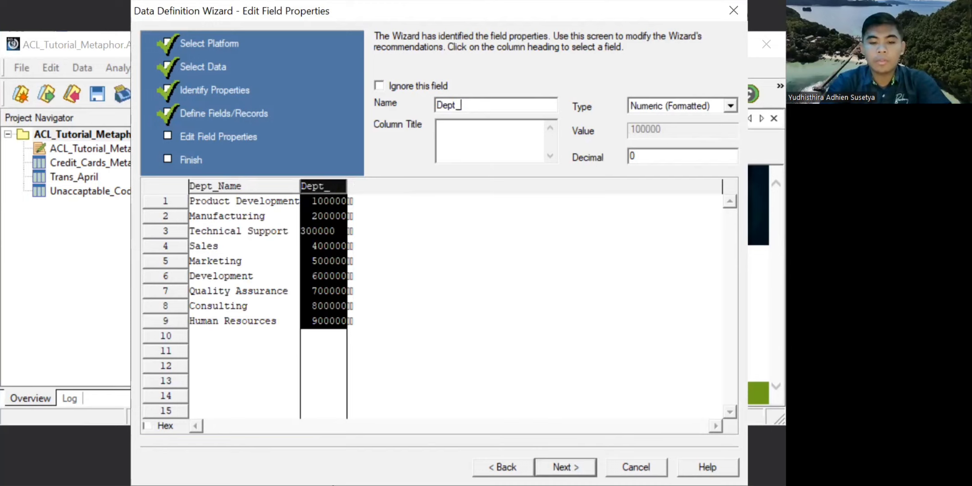
{"action": "type", "text": "Code"}
{"action": "left_click", "coordinate": [730, 108]}
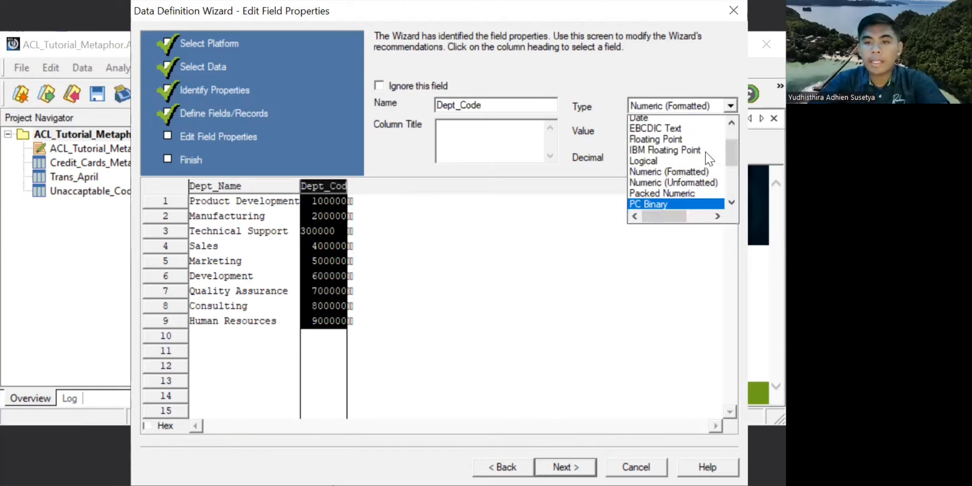
{"action": "scroll", "coordinate": [694, 159], "scroll_direction": "up", "scroll_amount": 2}
{"action": "scroll", "coordinate": [677, 152], "scroll_direction": "up", "scroll_amount": 1}
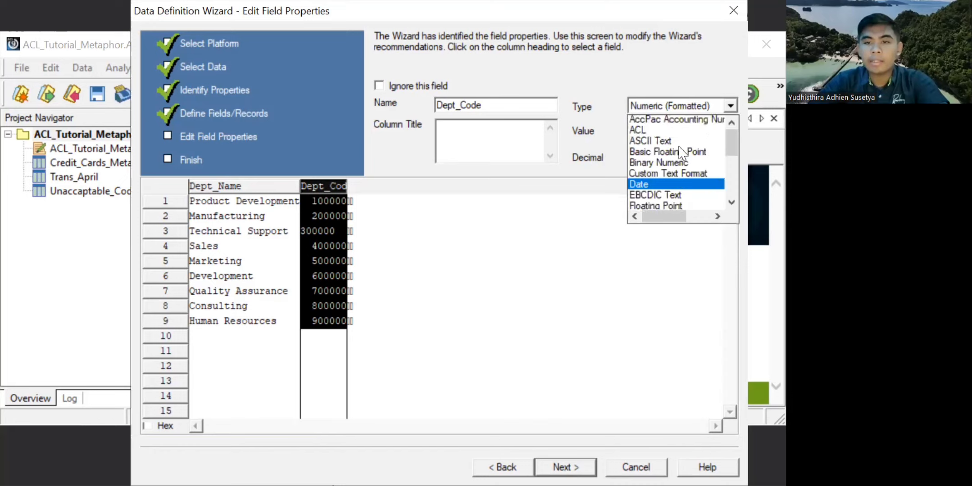
{"action": "left_click", "coordinate": [653, 143]}
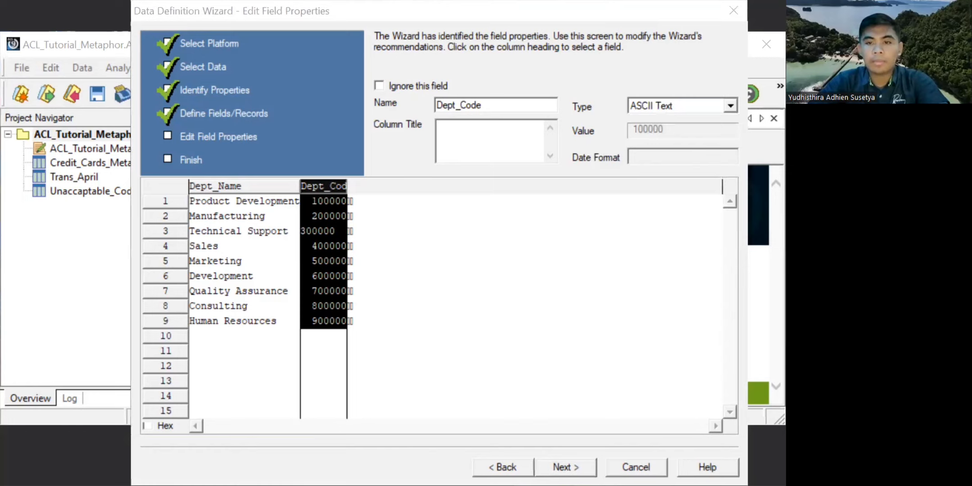
Step: Finish the table definition and save the table as Company_Dept
{"action": "left_click", "coordinate": [534, 333]}
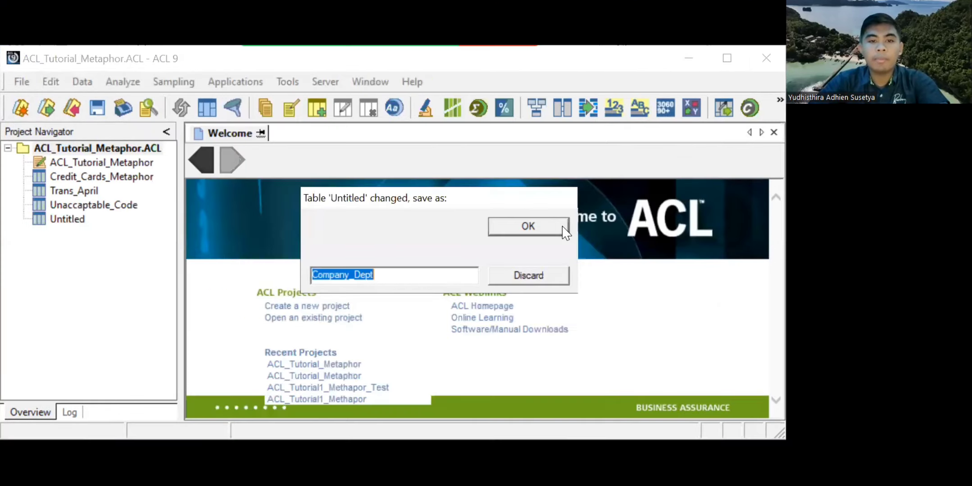
{"action": "left_click", "coordinate": [563, 227]}
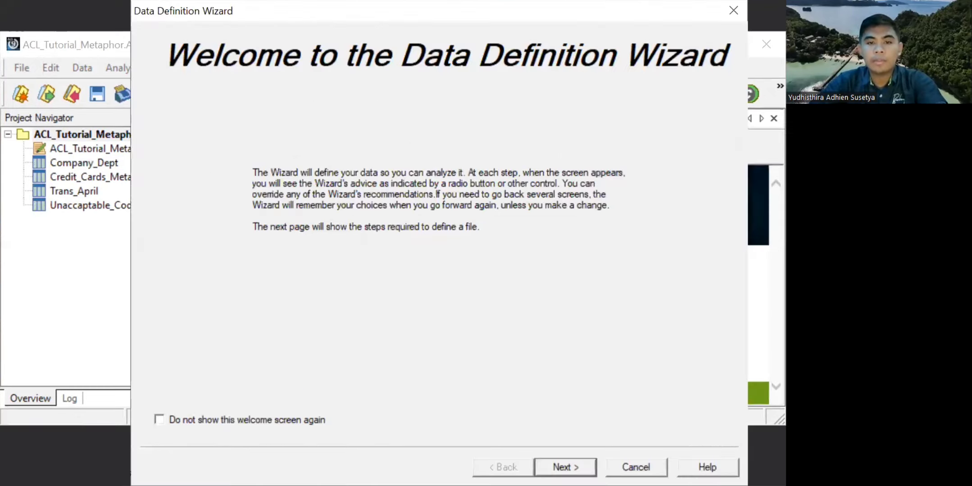
Step: Start defining a new table and browse to the Sample Data Files folder inside ACL Data on the C drive
{"action": "left_click", "coordinate": [566, 467]}
{"action": "left_click", "coordinate": [566, 468]}
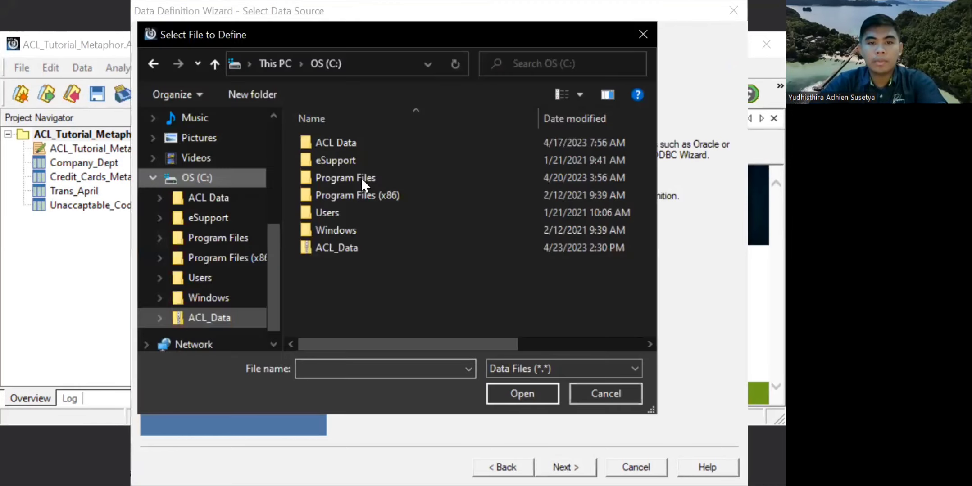
{"action": "double_click", "coordinate": [393, 142]}
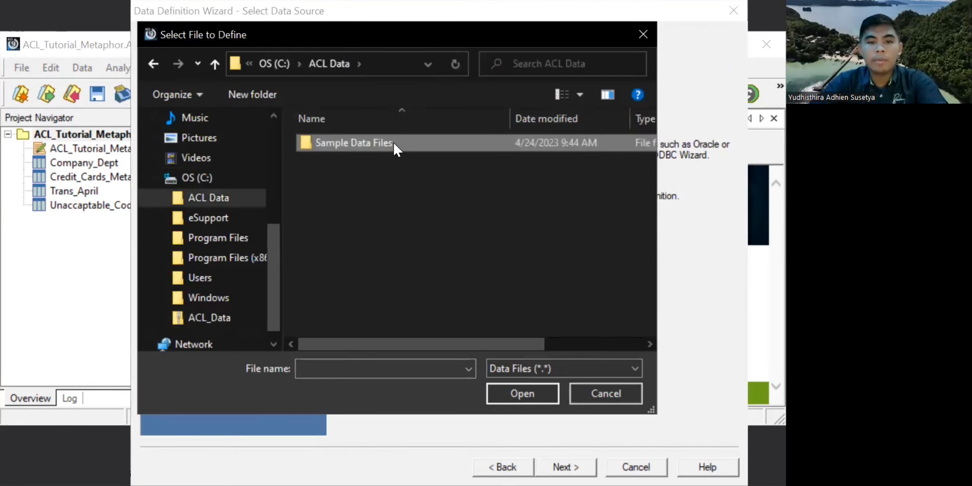
{"action": "double_click", "coordinate": [393, 141]}
Step: Choose the Employees file as the data source and continue to its file format
{"action": "scroll", "coordinate": [360, 324], "scroll_direction": "down", "scroll_amount": 2}
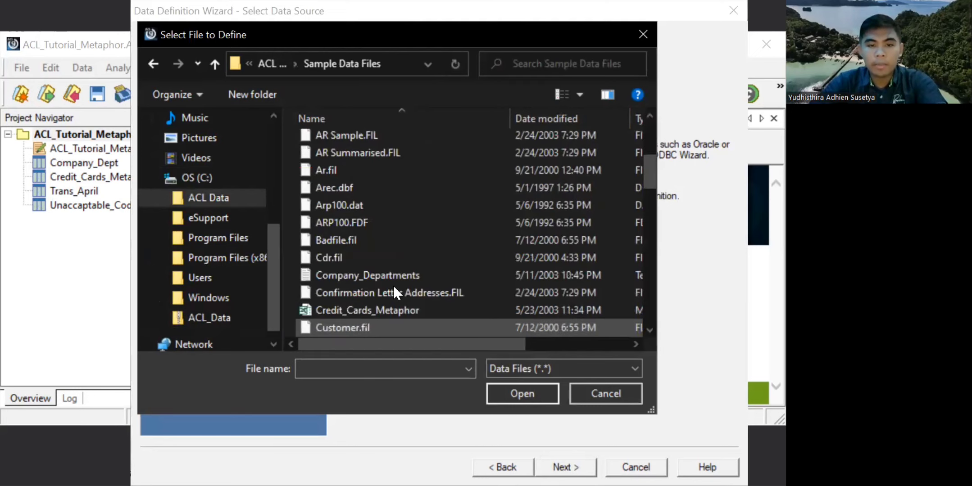
{"action": "scroll", "coordinate": [393, 286], "scroll_direction": "down", "scroll_amount": 3}
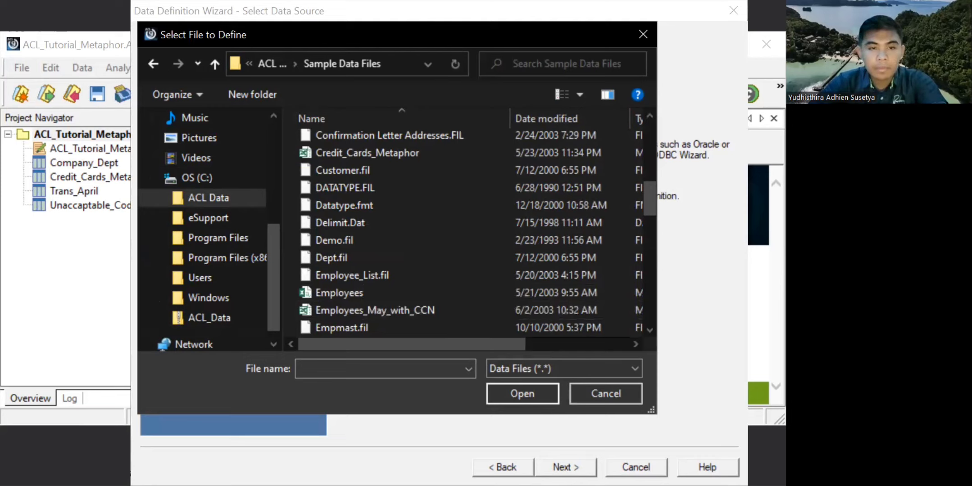
{"action": "key", "text": "alt+Tab"}
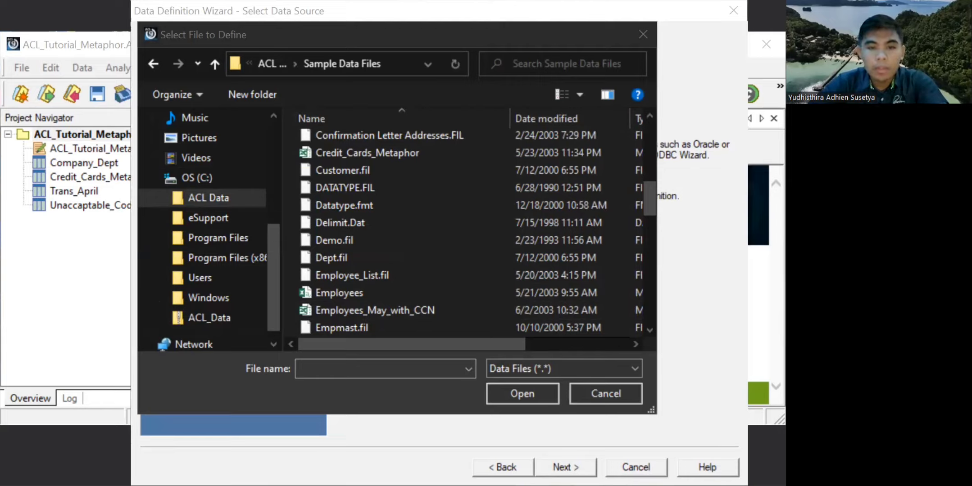
{"action": "left_click", "coordinate": [413, 294]}
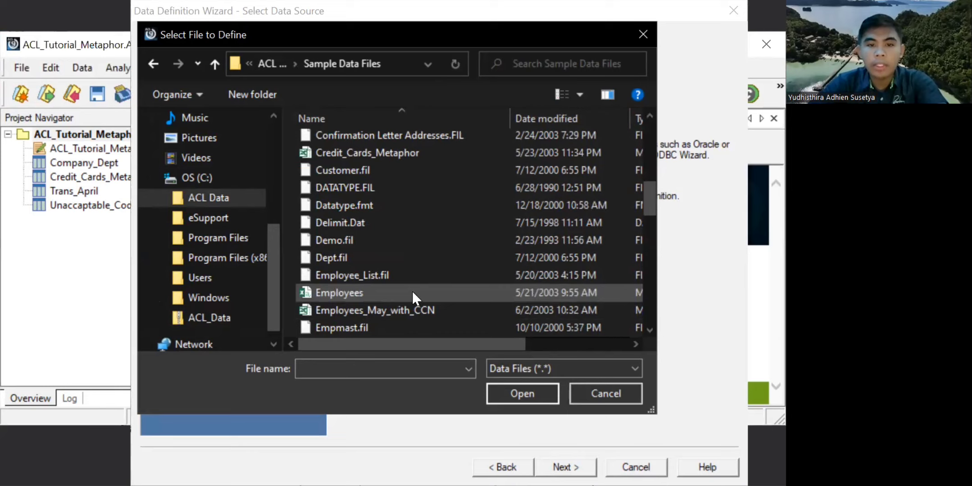
{"action": "left_click", "coordinate": [540, 342]}
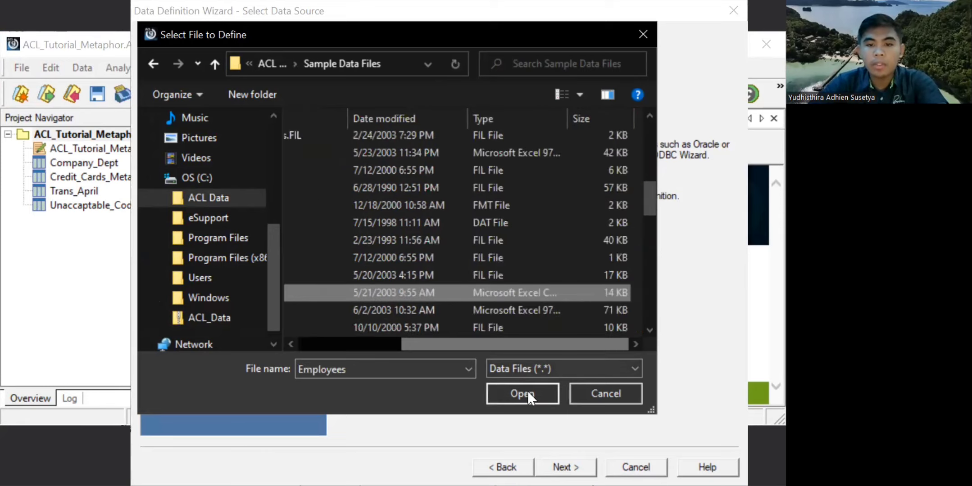
{"action": "left_click", "coordinate": [528, 392]}
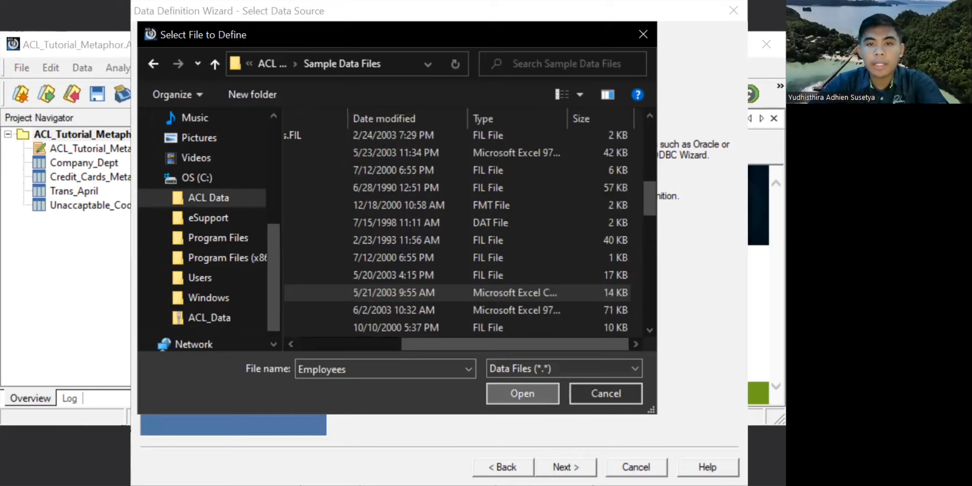
{"action": "key", "text": "Return"}
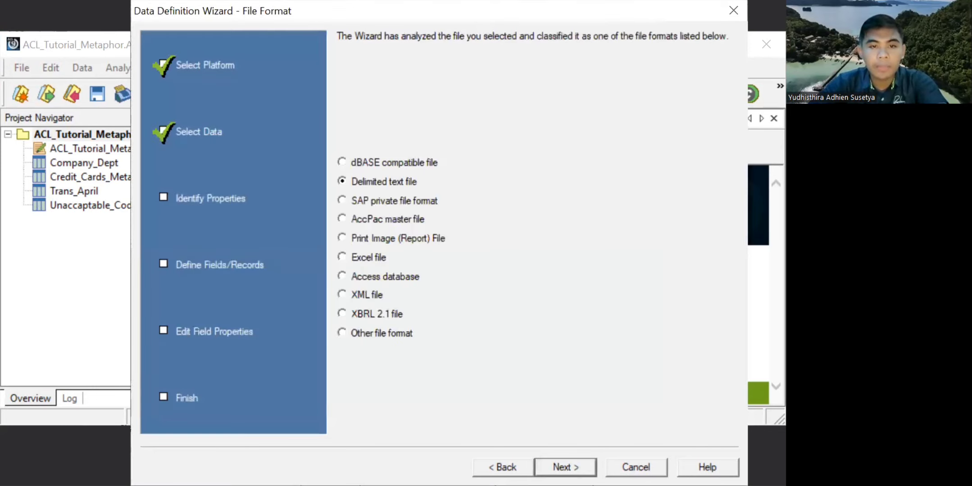
Step: Accept the delimited text file format, with comma as field separator and the first row as field names
{"action": "key", "text": "alt+Tab"}
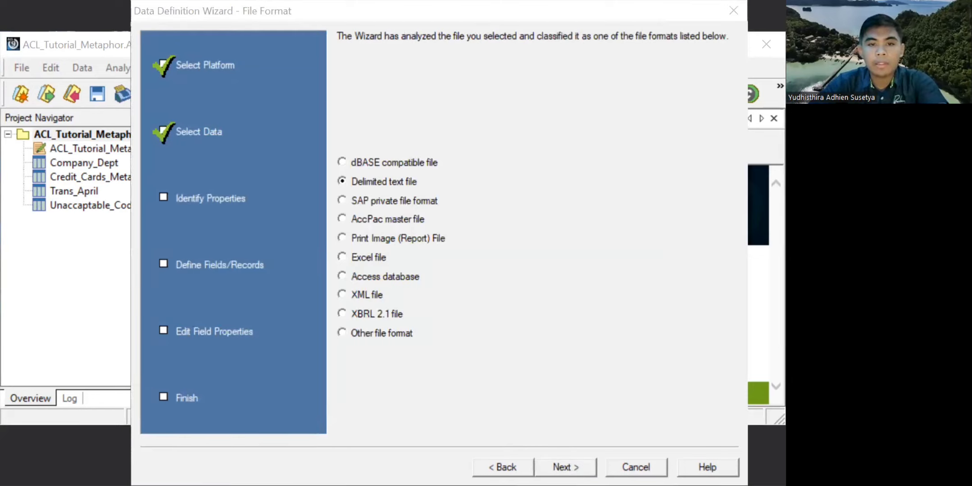
{"action": "left_click", "coordinate": [569, 468]}
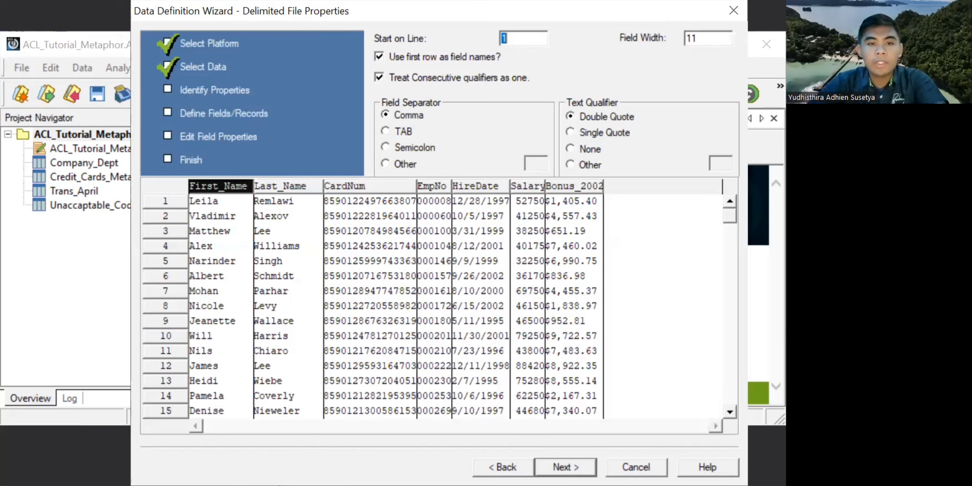
{"action": "key", "text": "alt+Tab"}
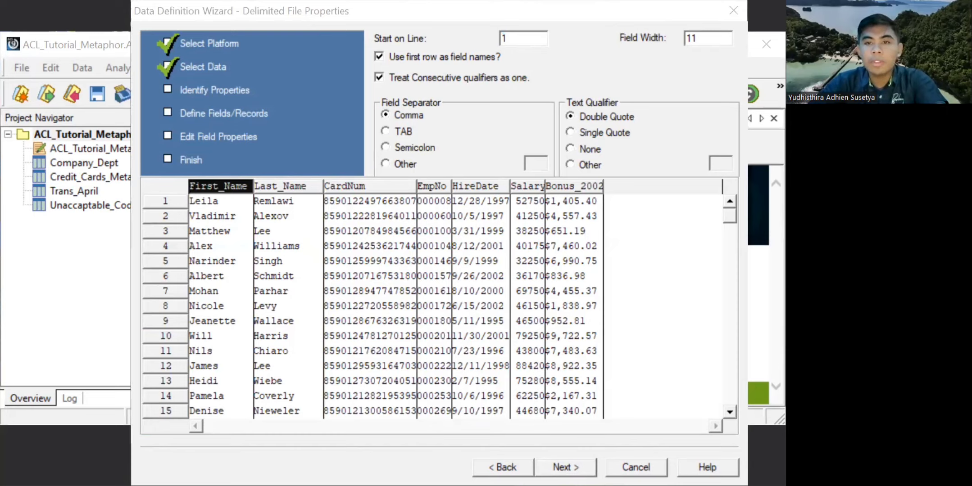
{"action": "left_click", "coordinate": [566, 468]}
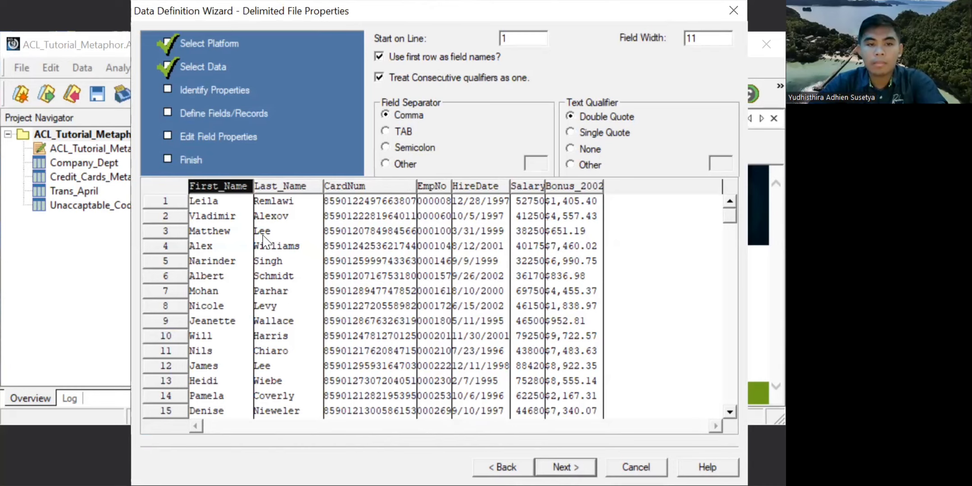
{"action": "key", "text": "Return"}
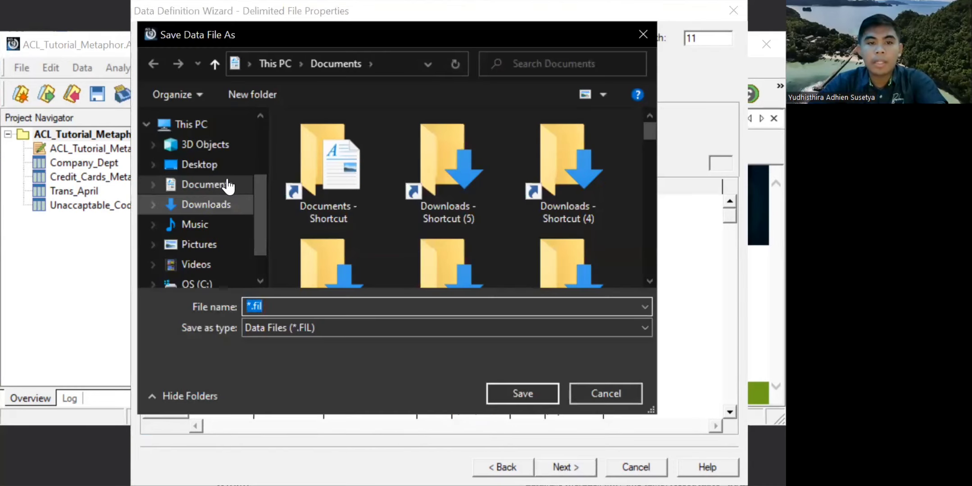
Step: Save the new data file as Employees.fil in the ACL Practice folder of Documents
{"action": "scroll", "coordinate": [480, 223], "scroll_direction": "down", "scroll_amount": 3}
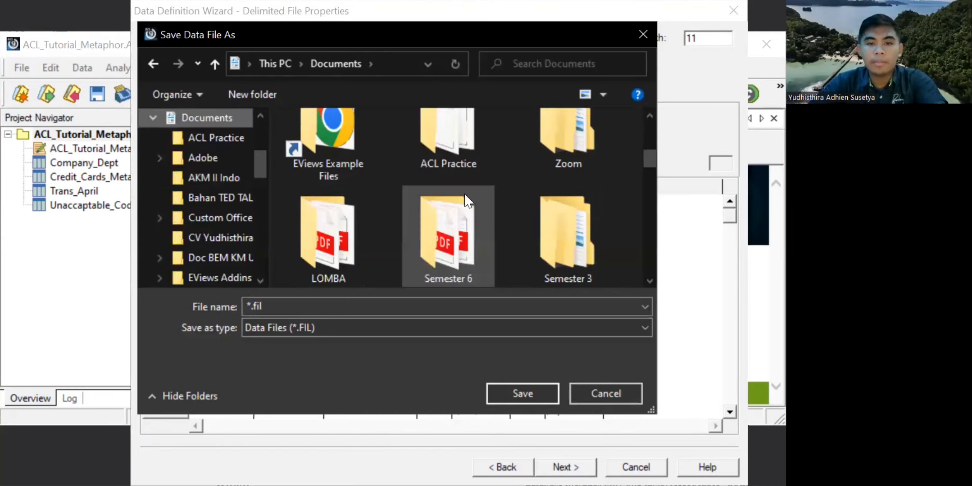
{"action": "double_click", "coordinate": [461, 154]}
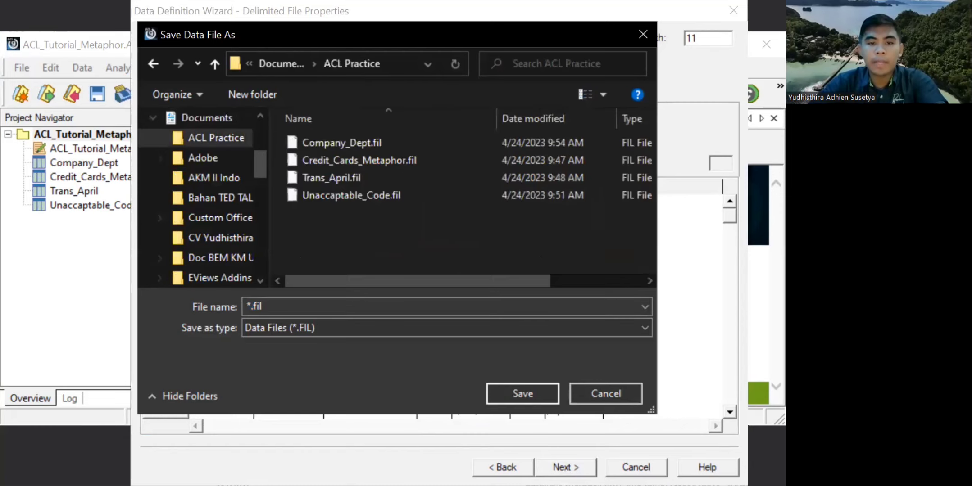
{"action": "double_click", "coordinate": [249, 307]}
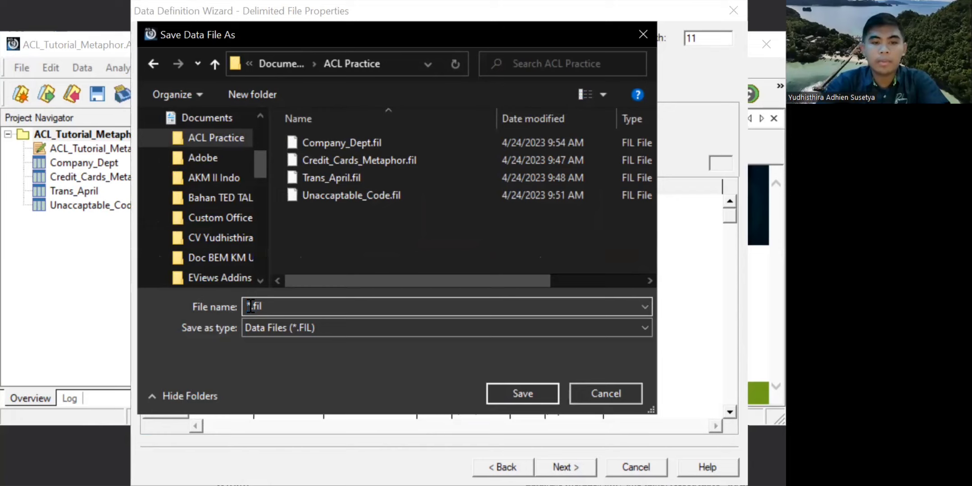
{"action": "left_click", "coordinate": [250, 307]}
{"action": "key", "text": "BackSpace"}
{"action": "type", "text": "Employee"}
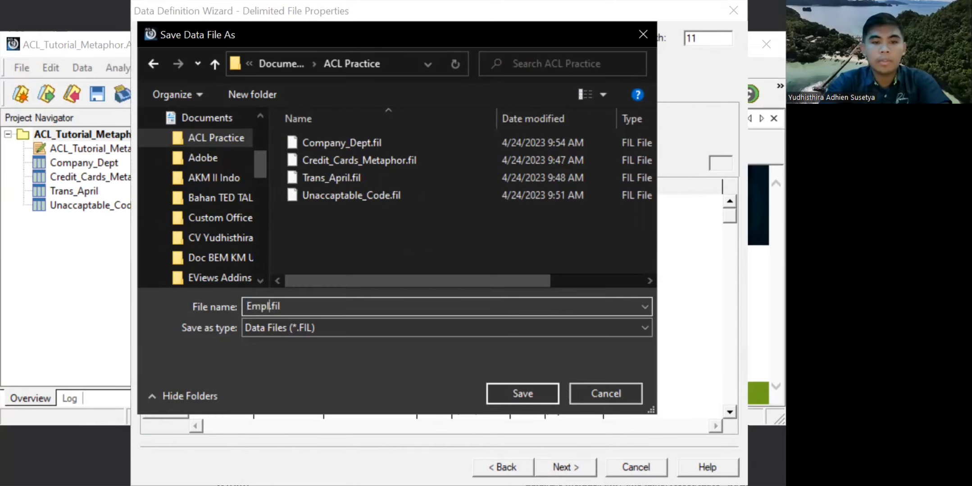
{"action": "type", "text": "s"}
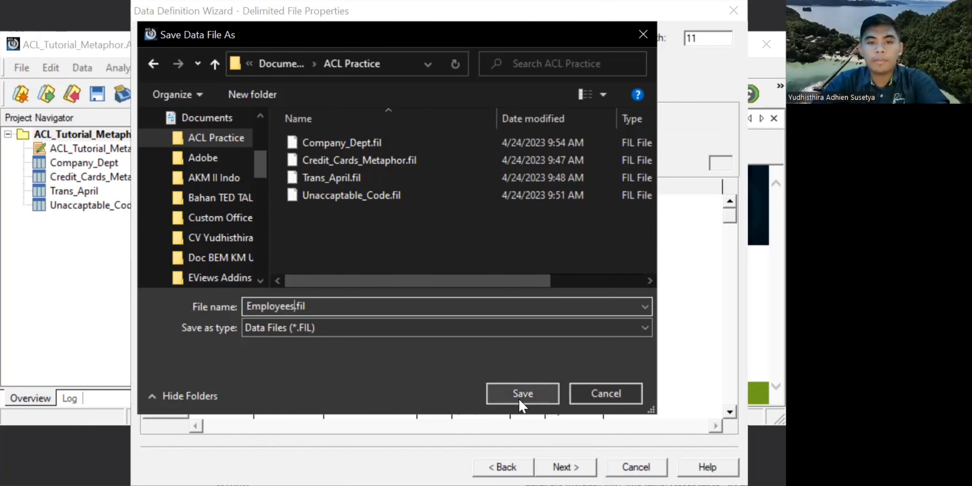
{"action": "key", "text": "Return"}
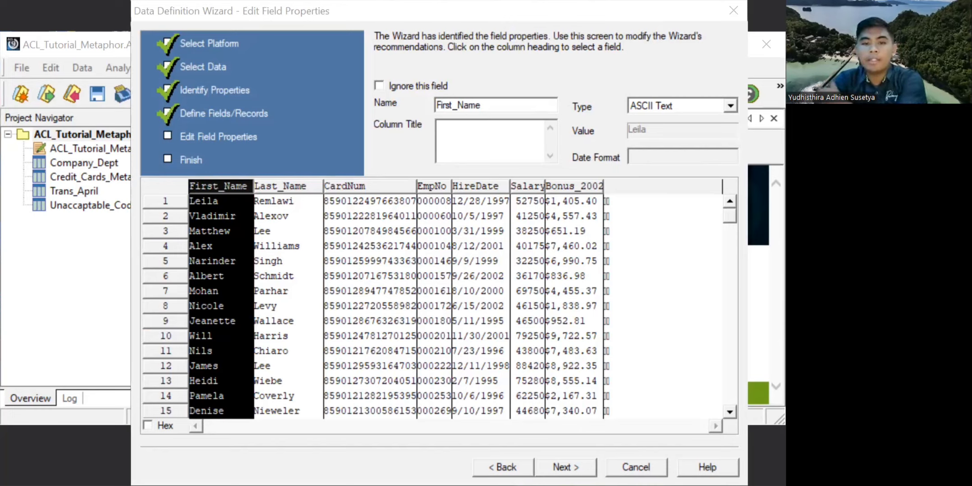
Step: Set the CardNum field's type to ASCII Text and rename the HireDate field as Date
{"action": "left_click", "coordinate": [387, 183]}
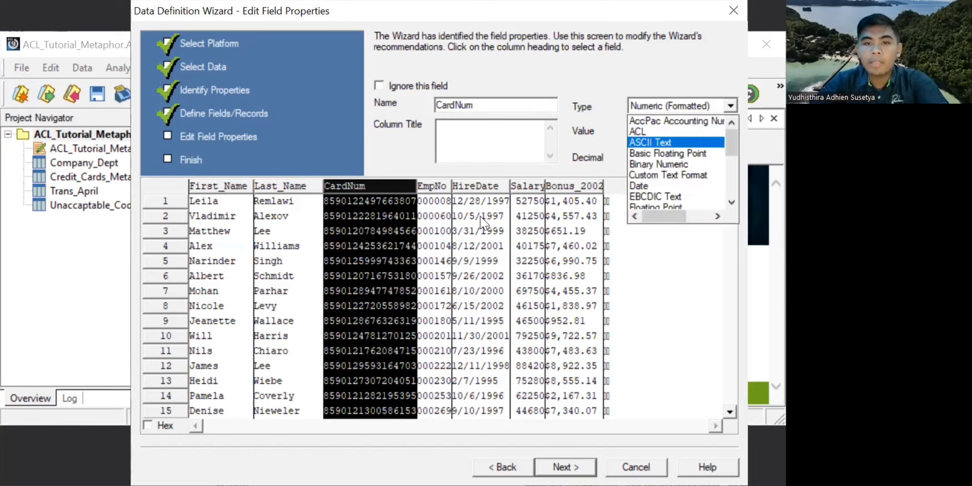
{"action": "left_click", "coordinate": [479, 184]}
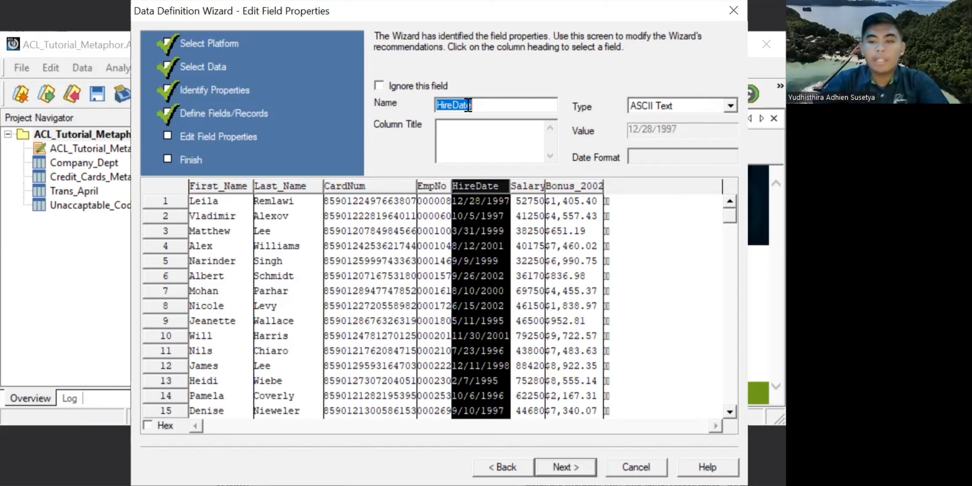
{"action": "key", "text": "BackSpace"}
{"action": "type", "text": "Date"}
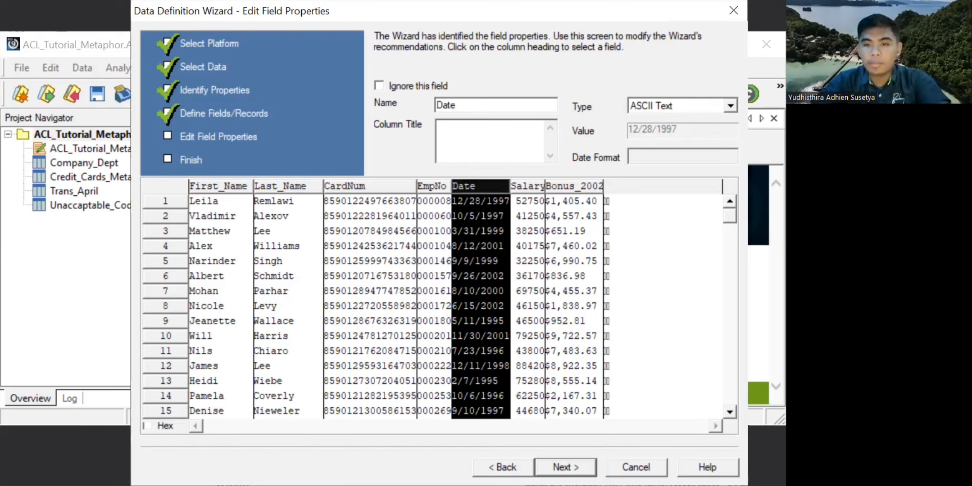
{"action": "key", "text": "alt+Tab"}
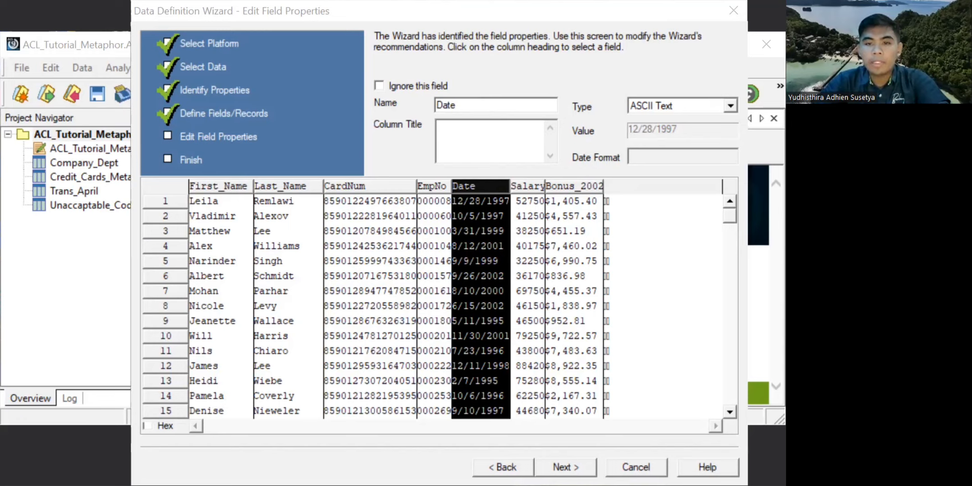
Step: Set the Bonus_2002 field's type to Numeric (Formatted) and accept the field properties
{"action": "left_click", "coordinate": [577, 189]}
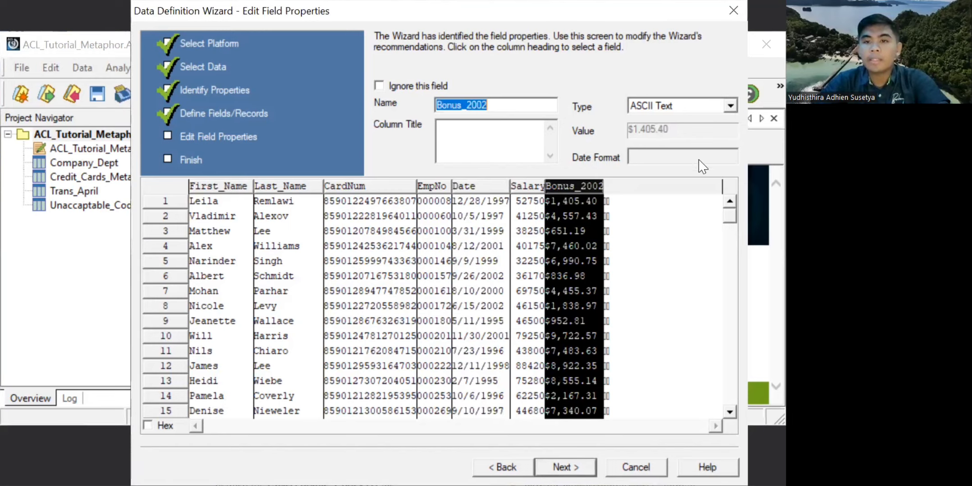
{"action": "left_click", "coordinate": [730, 106]}
{"action": "scroll", "coordinate": [698, 160], "scroll_direction": "down", "scroll_amount": 1}
{"action": "scroll", "coordinate": [701, 167], "scroll_direction": "down", "scroll_amount": 1}
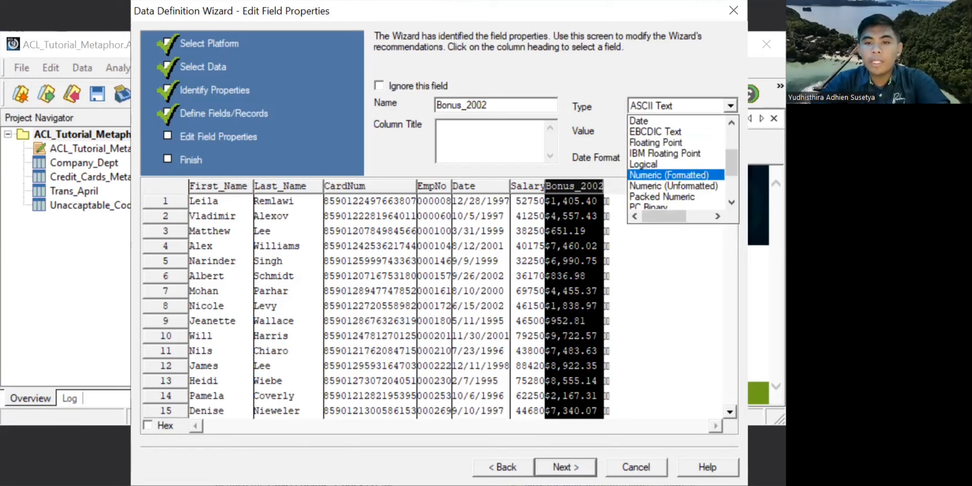
{"action": "left_click", "coordinate": [669, 175]}
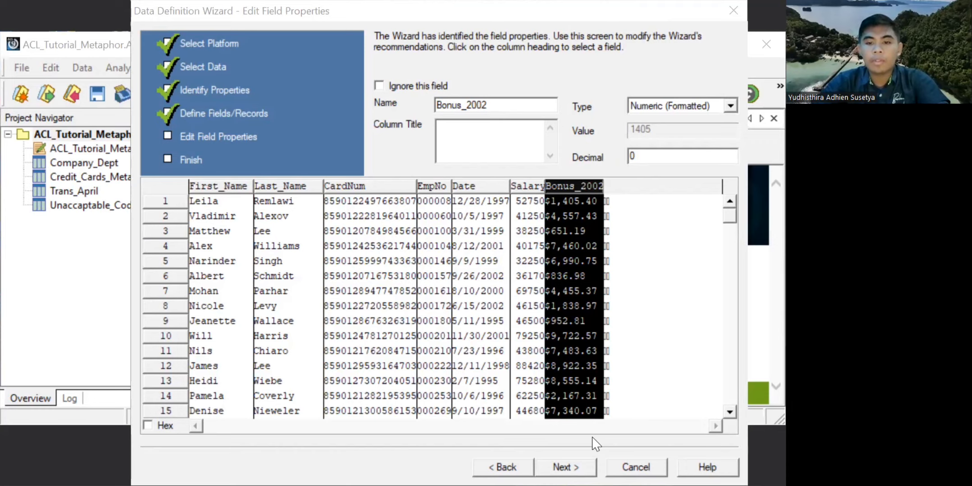
{"action": "key", "text": "Return"}
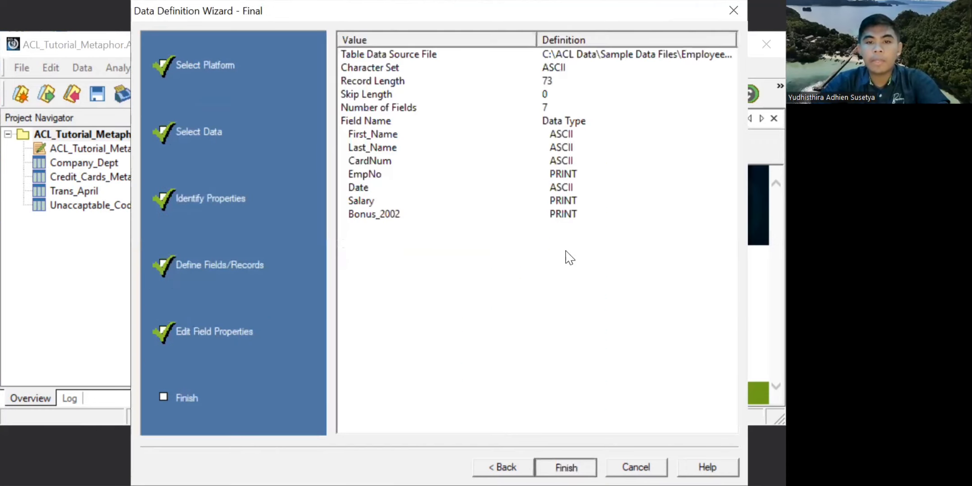
Step: Finish the employee table definition and save the new table as Employees
{"action": "key", "text": "Return"}
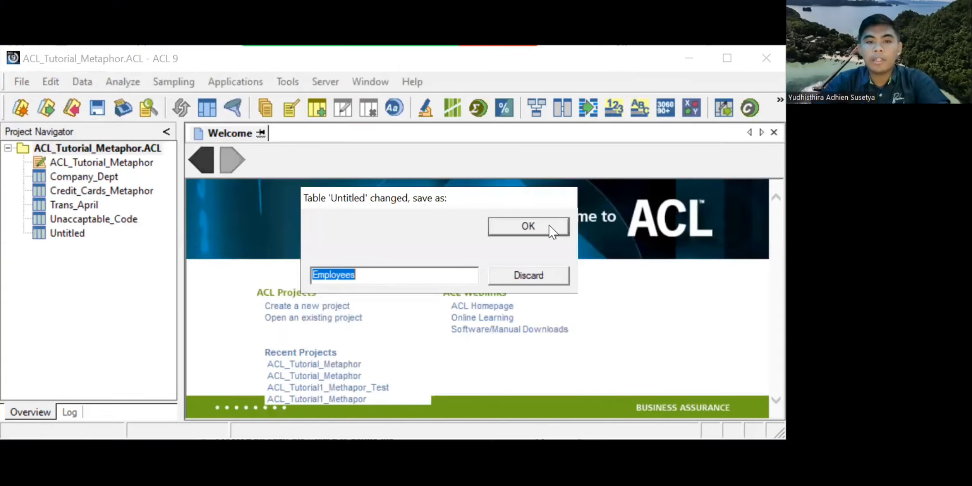
{"action": "key", "text": "Return"}
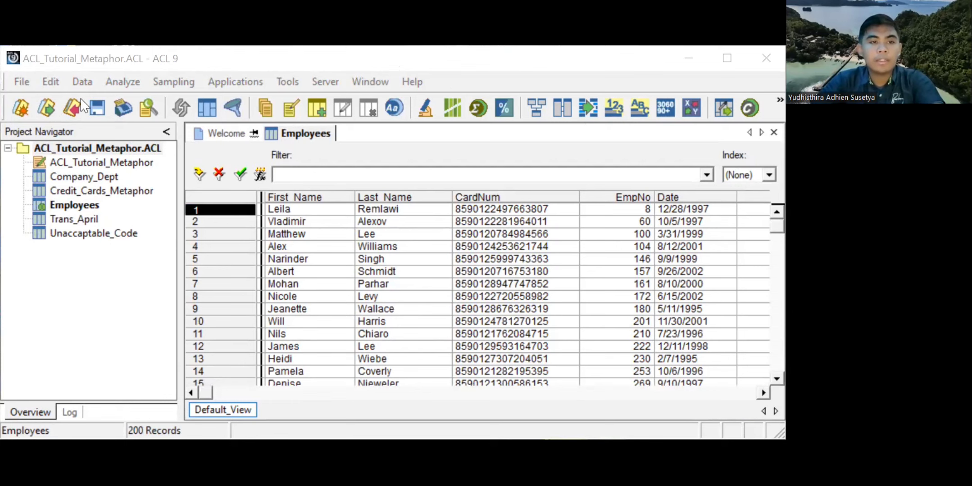
Step: Start a new table and choose Acceptable_Codes from the ACL Data\Sample Data Files folder on drive C as its data source
{"action": "key", "text": "alt+f"}
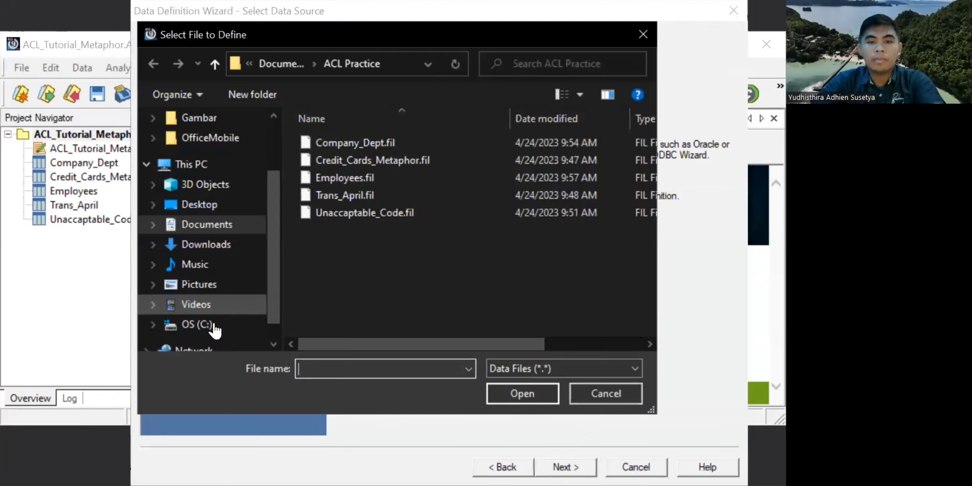
{"action": "left_click", "coordinate": [210, 323]}
{"action": "left_click", "coordinate": [444, 148]}
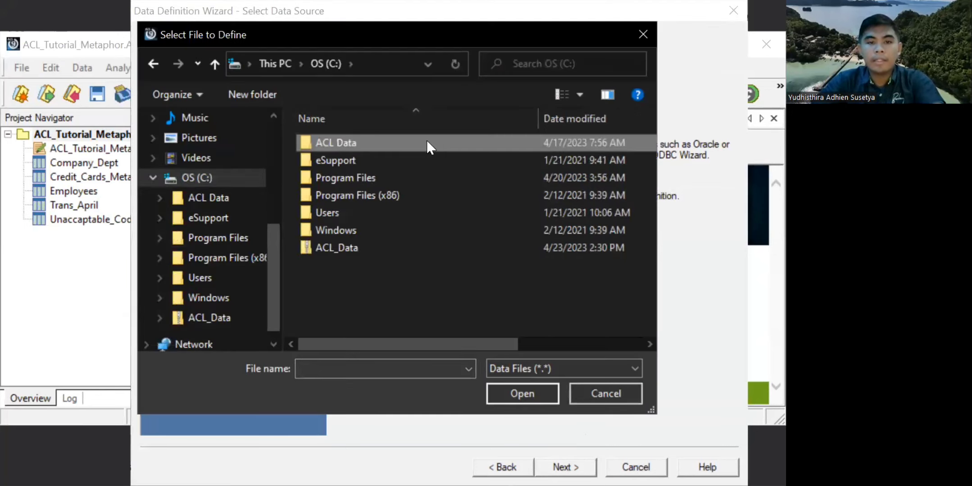
{"action": "double_click", "coordinate": [427, 143]}
{"action": "double_click", "coordinate": [427, 143]}
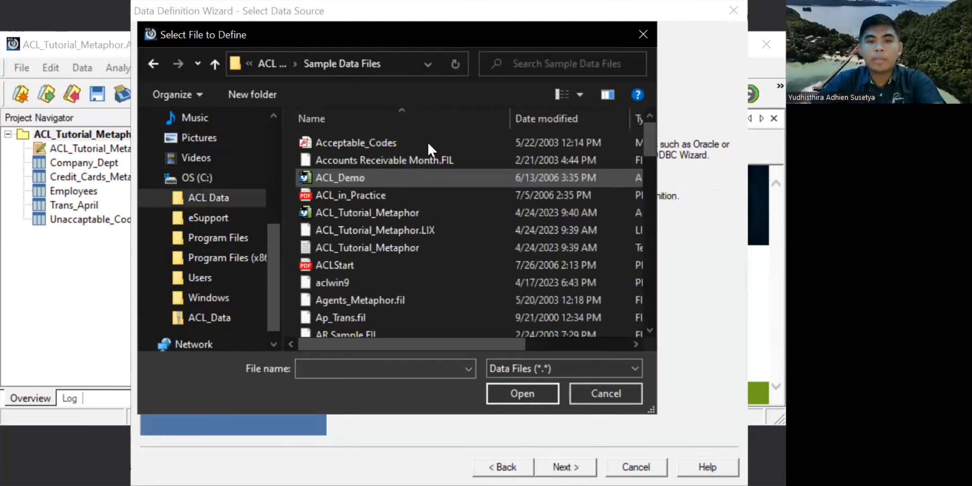
{"action": "left_click", "coordinate": [427, 142]}
{"action": "left_click", "coordinate": [534, 395]}
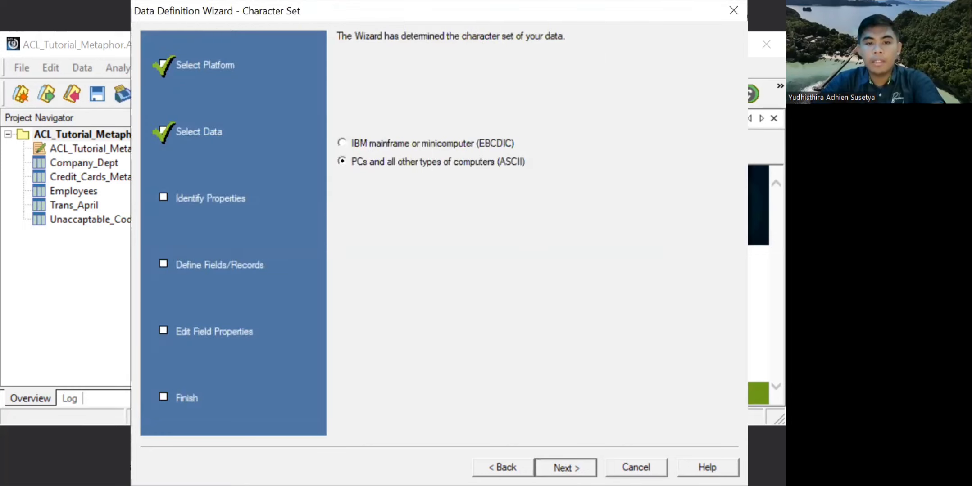
Step: Accept the ASCII character set, the Access database format and the Acceptable_Codes table as the source
{"action": "key", "text": "Return"}
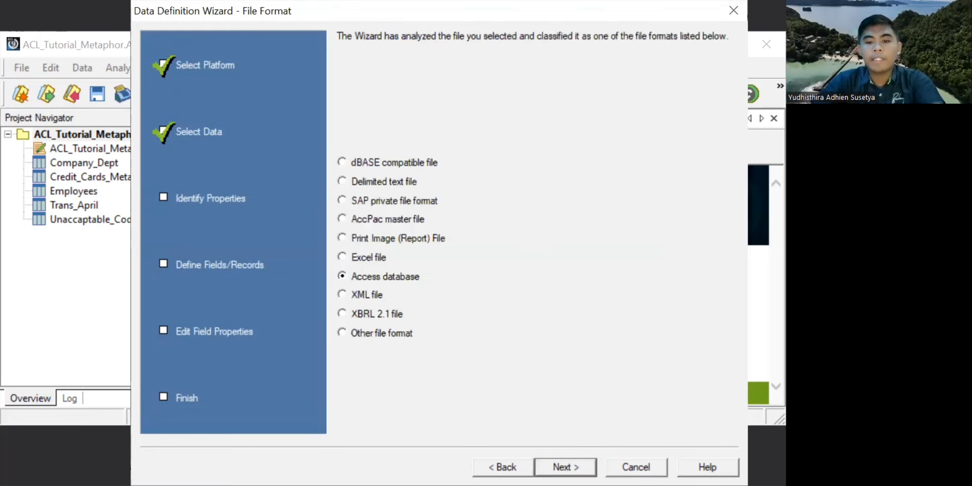
{"action": "key", "text": "Return"}
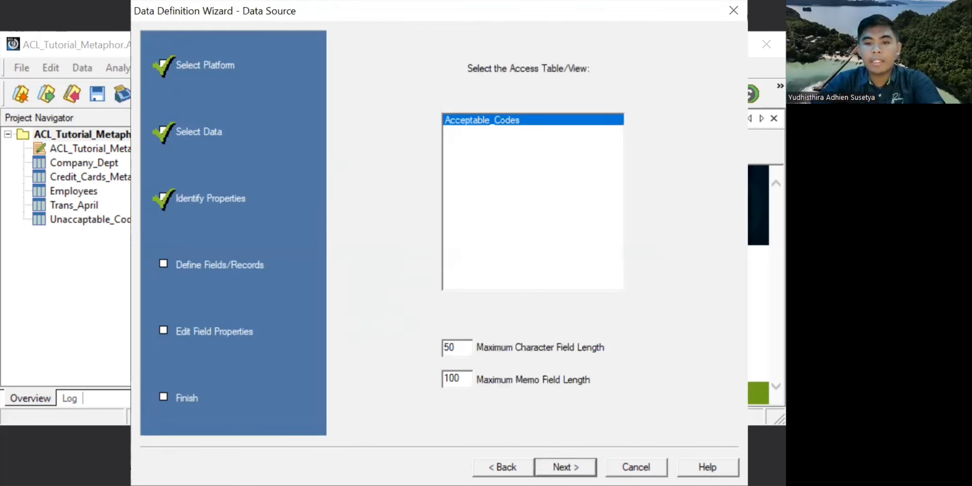
{"action": "left_click", "coordinate": [566, 468]}
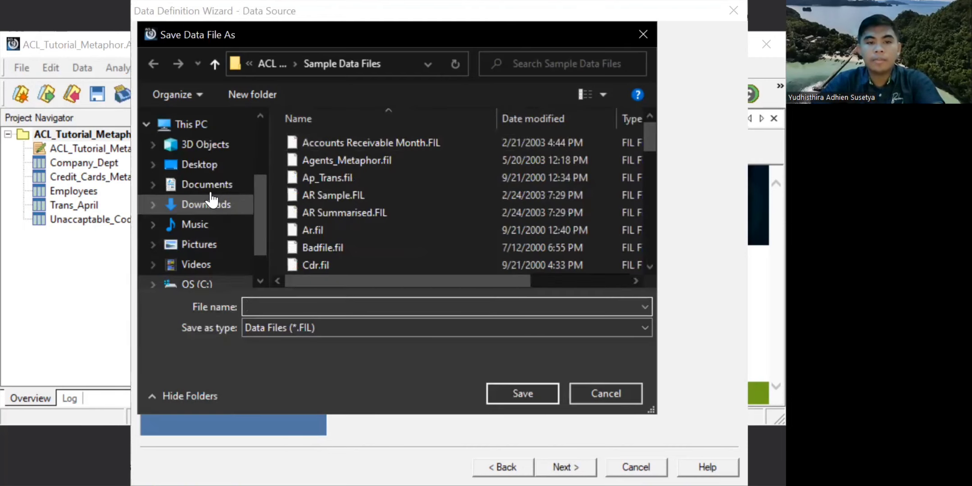
Step: Save the new data file as Accaptable_Code in the ACL Practice folder of Documents
{"action": "left_click", "coordinate": [209, 189]}
{"action": "scroll", "coordinate": [518, 230], "scroll_direction": "down", "scroll_amount": 3}
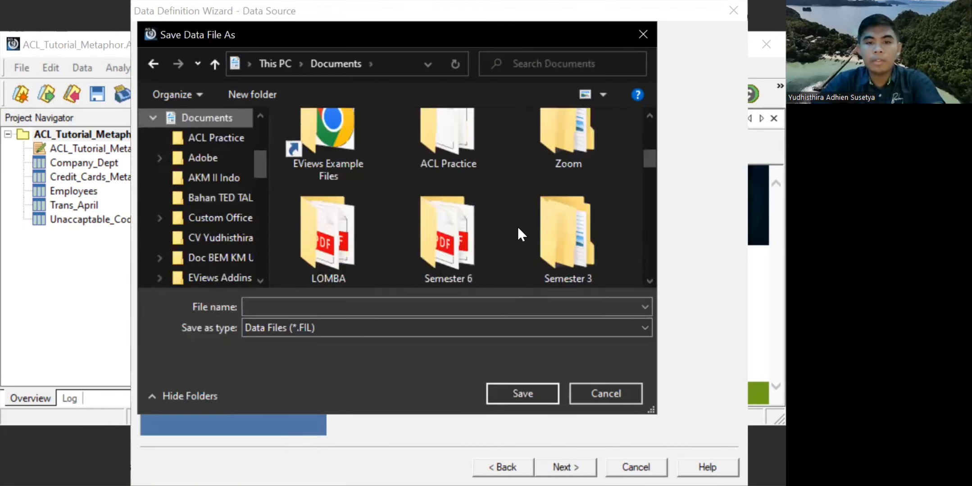
{"action": "double_click", "coordinate": [459, 159]}
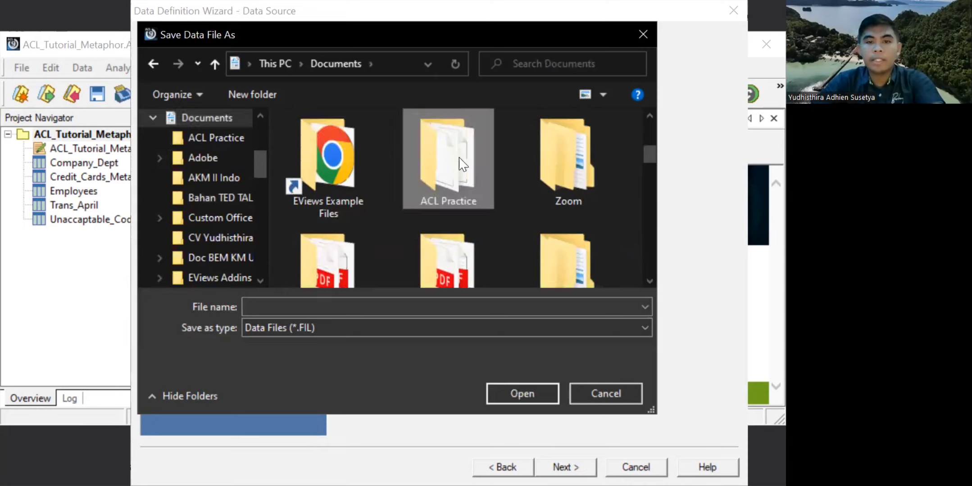
{"action": "left_click", "coordinate": [281, 304]}
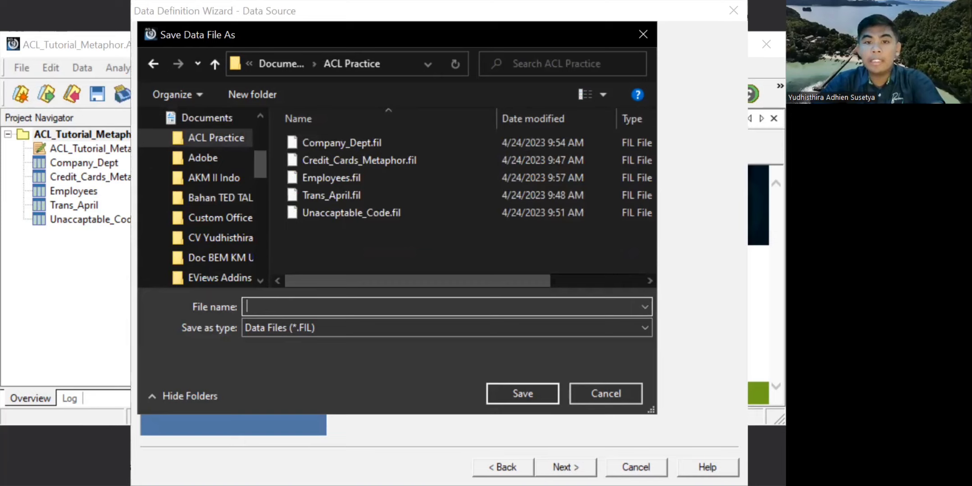
{"action": "key", "text": "alt+Tab"}
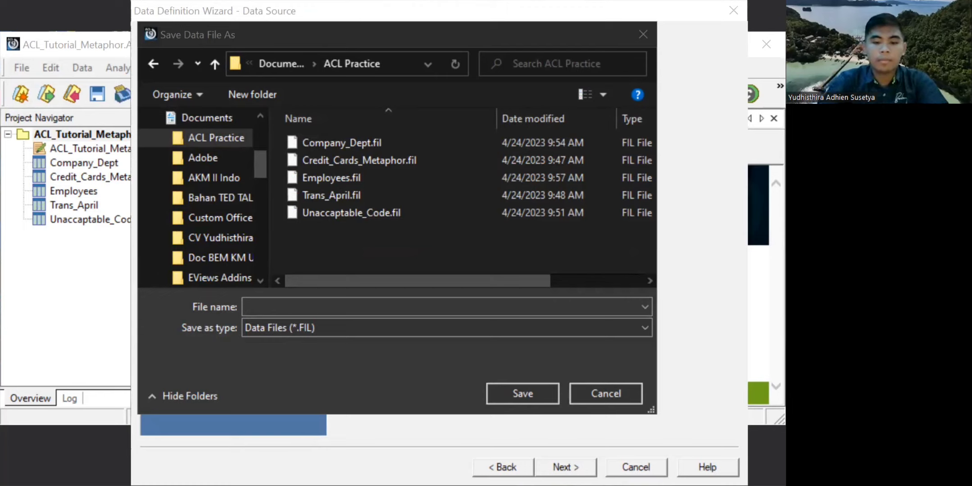
{"action": "type", "text": "Acceptable"}
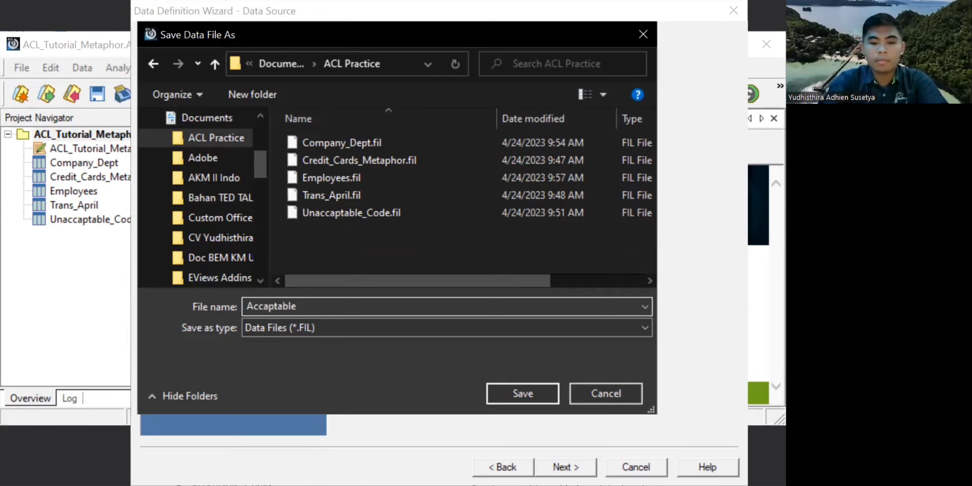
{"action": "type", "text": "_Code"}
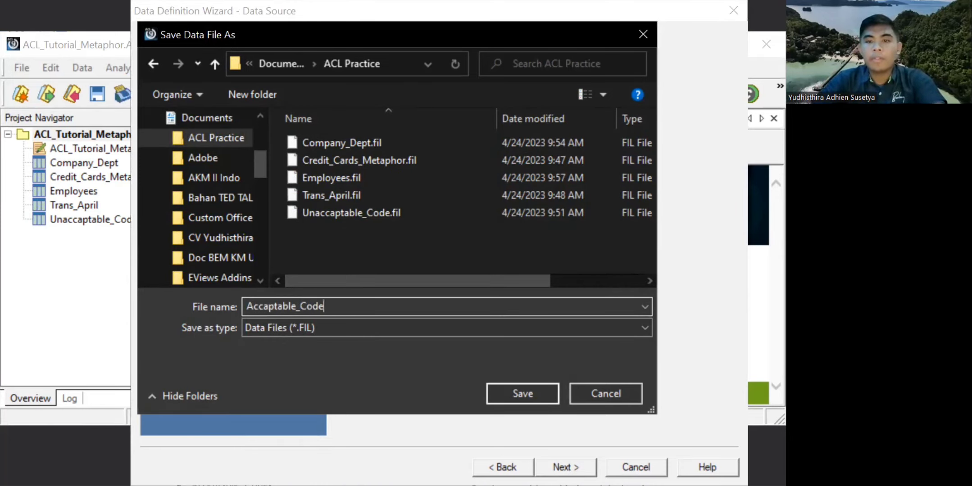
{"action": "key", "text": "Return"}
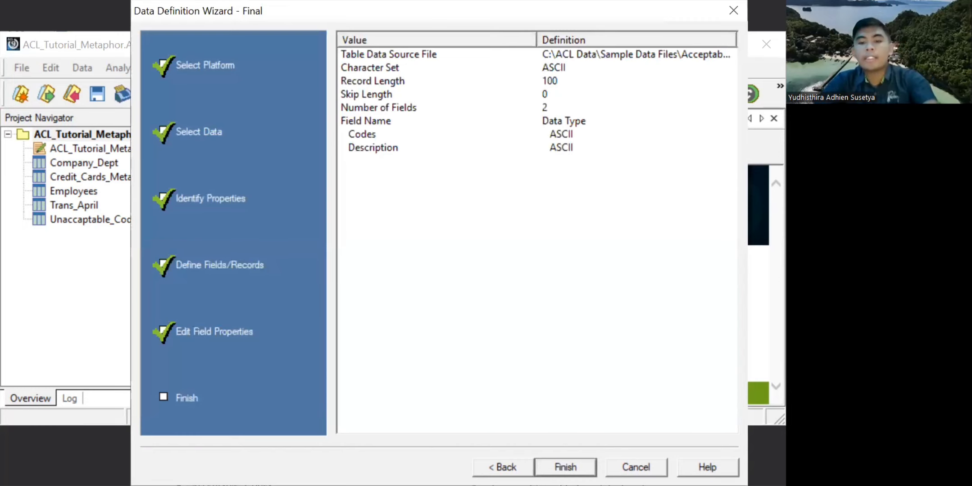
Step: Finish the table definition for the acceptable codes and save the new table as Accaptable_Code
{"action": "left_click", "coordinate": [565, 468]}
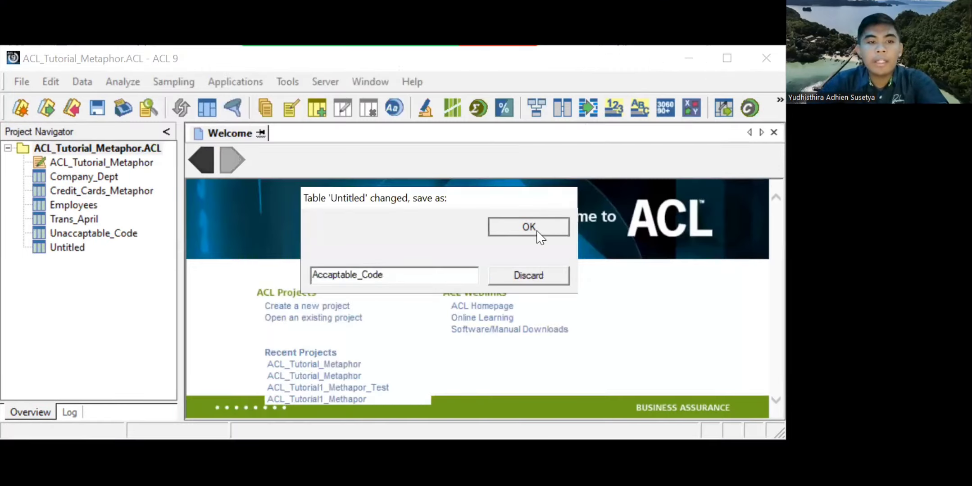
{"action": "key", "text": "Return"}
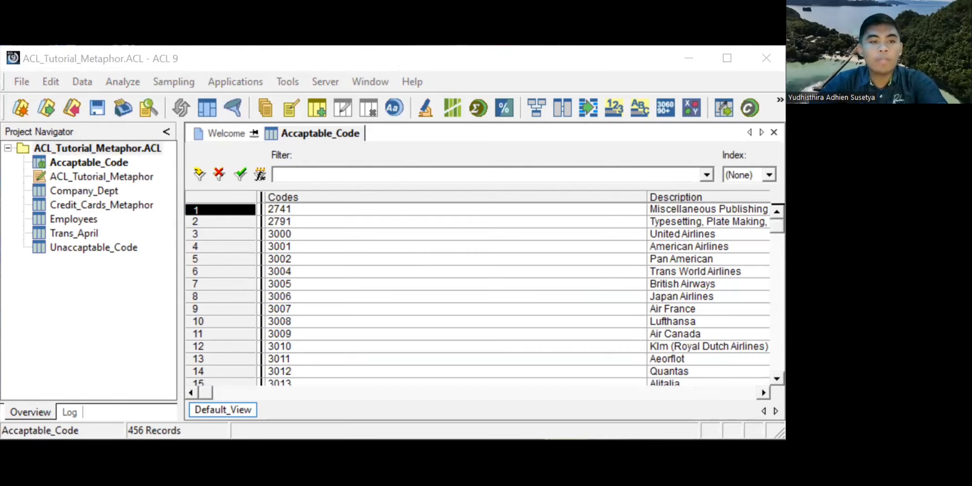
{"action": "left_click", "coordinate": [92, 164]}
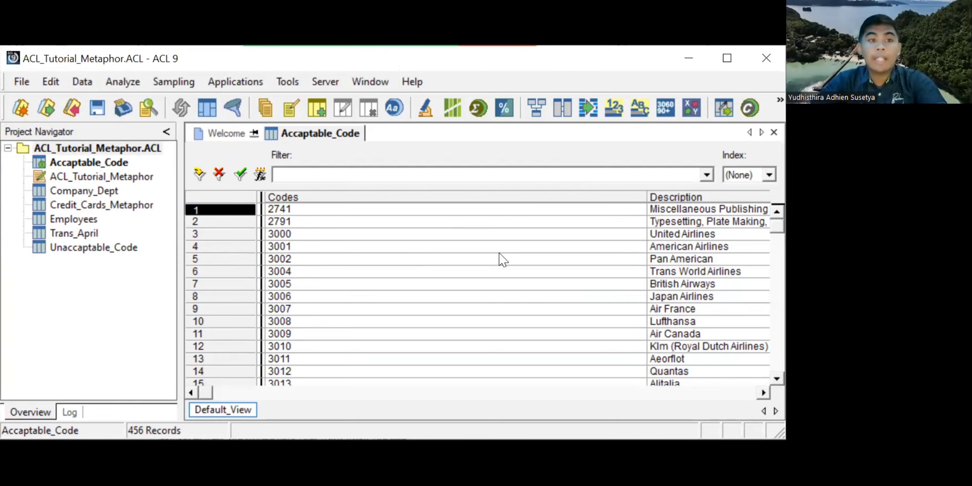
Step: Save the ACL_Tutorial_Metaphor project with all its imported tables
{"action": "left_click", "coordinate": [16, 79]}
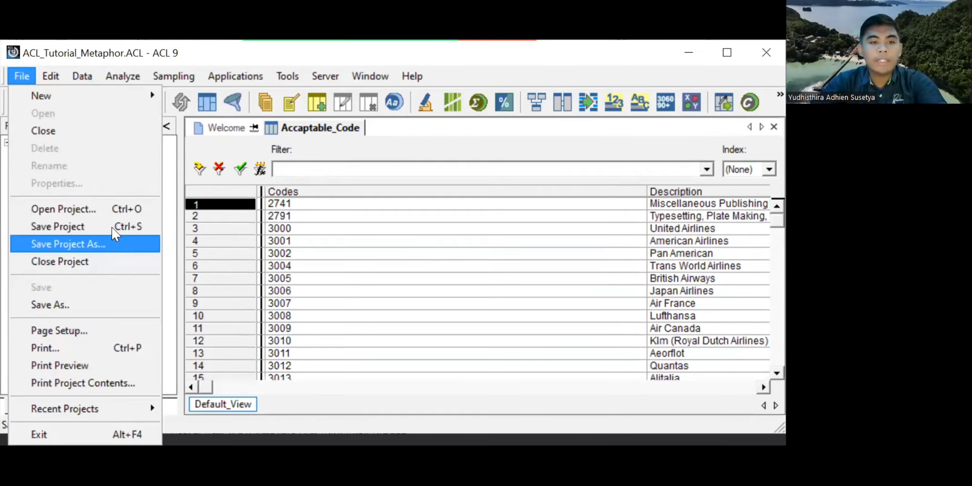
{"action": "left_click", "coordinate": [111, 226]}
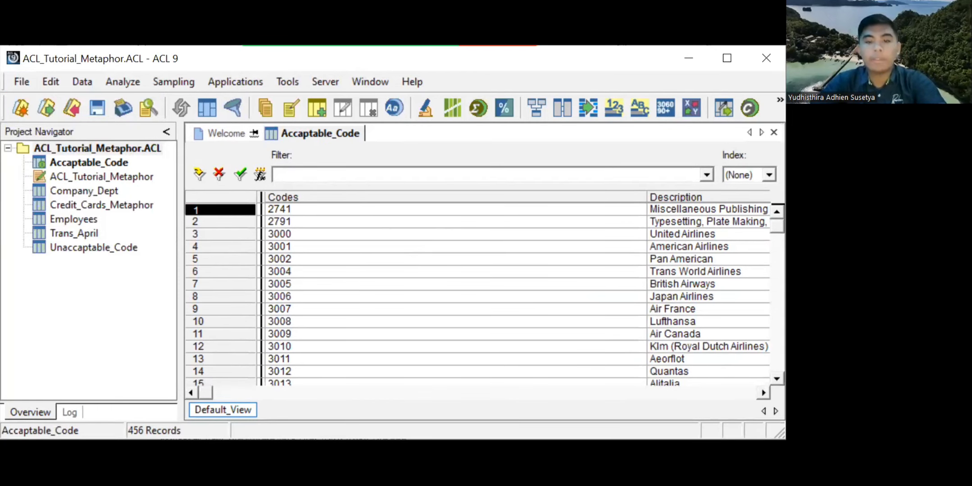
{"action": "key", "text": "alt+Tab"}
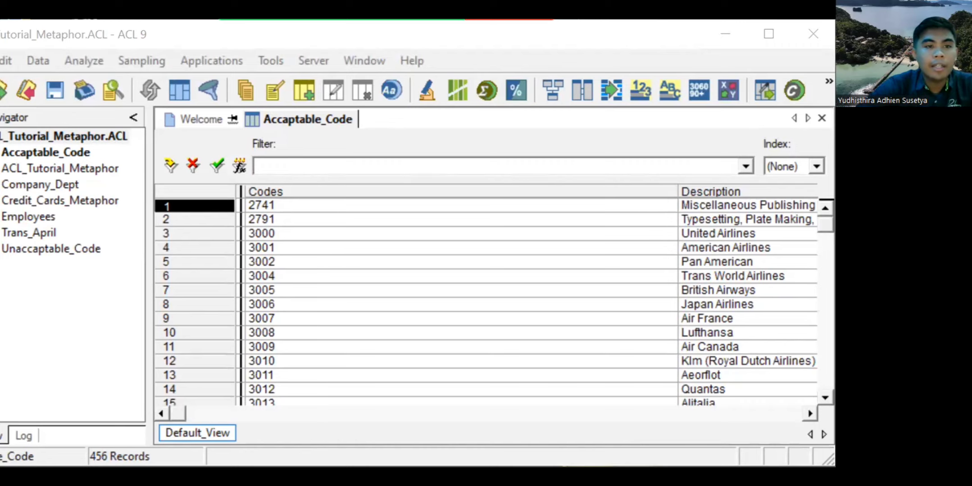
Step: Save a copy of the project as ACL_Tutorial_Metaphor_Test in the ACL Practice folder of Documents, accepting the copying of saved changes
{"action": "left_click", "coordinate": [0, 60]}
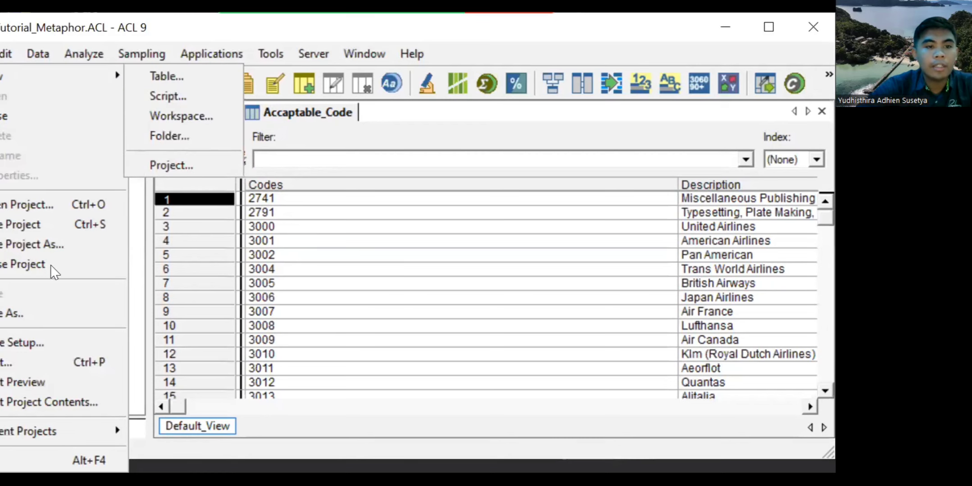
{"action": "left_click", "coordinate": [61, 243]}
{"action": "left_click", "coordinate": [266, 400]}
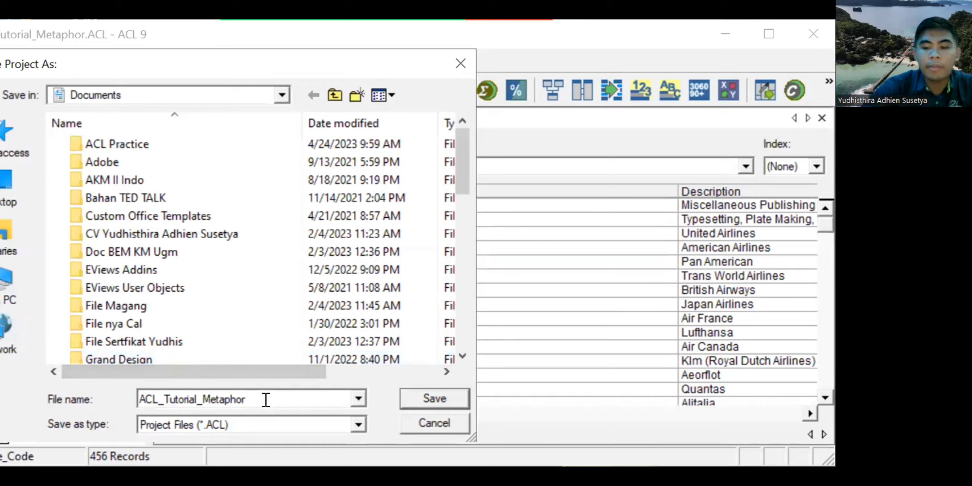
{"action": "type", "text": "_Test"}
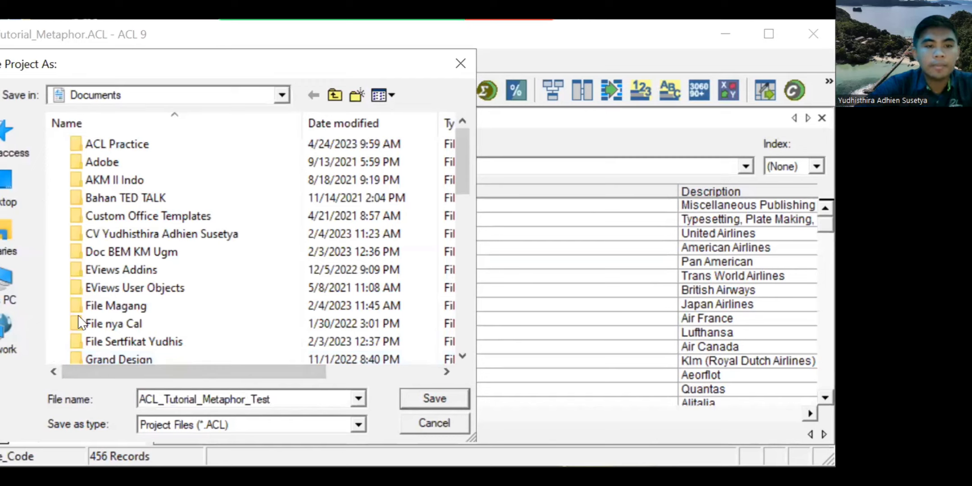
{"action": "left_click", "coordinate": [11, 239]}
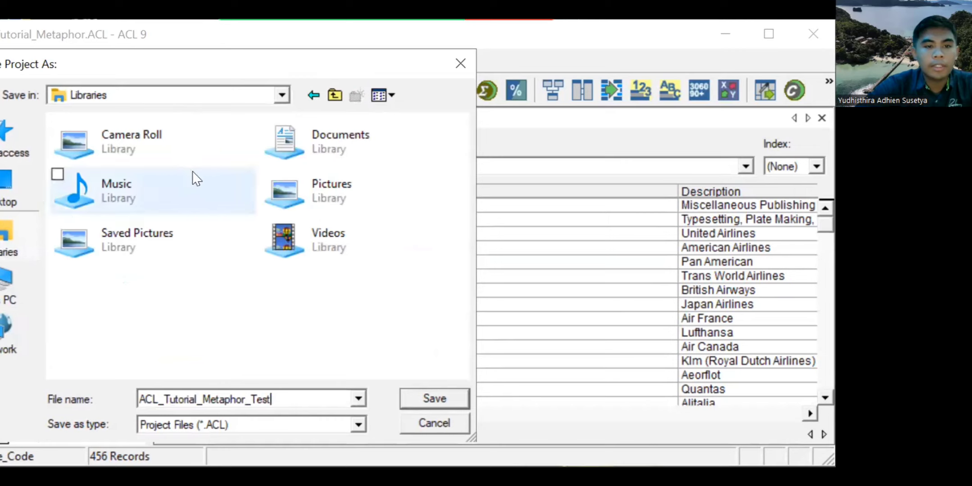
{"action": "double_click", "coordinate": [296, 160]}
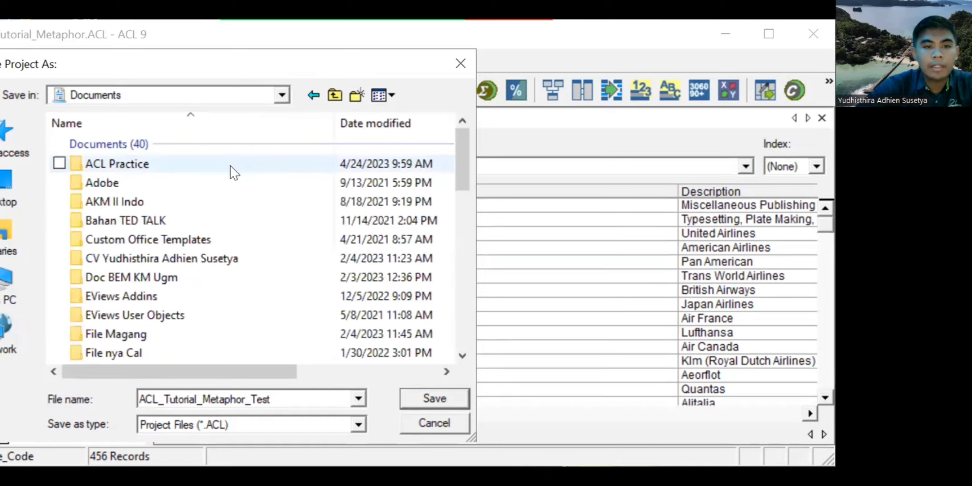
{"action": "double_click", "coordinate": [234, 172]}
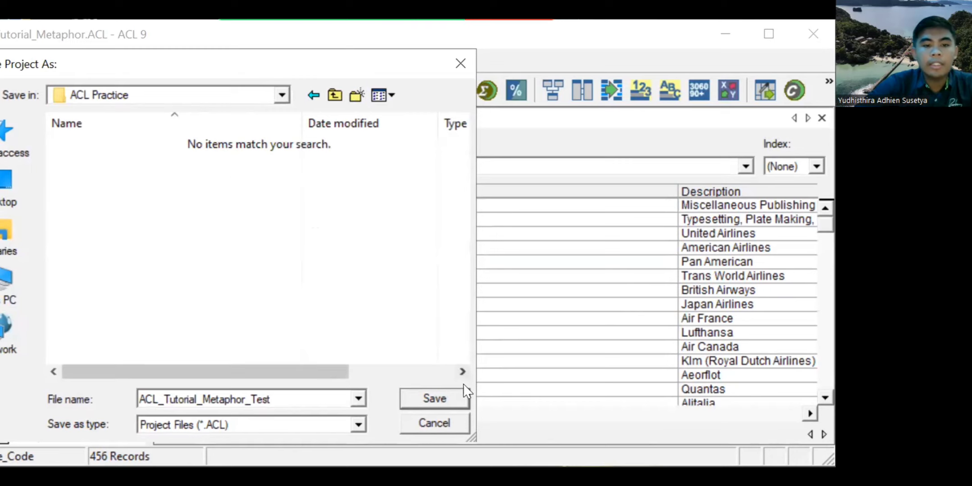
{"action": "left_click", "coordinate": [445, 403]}
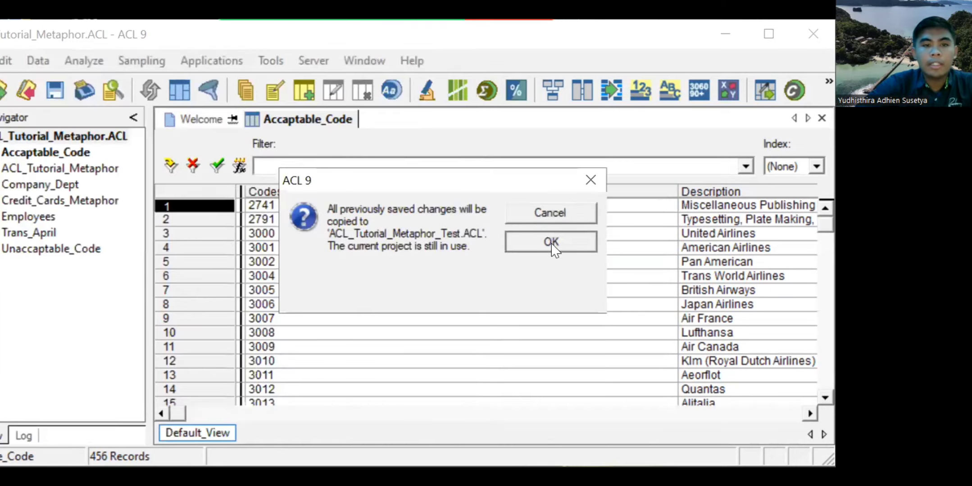
{"action": "left_click", "coordinate": [552, 243]}
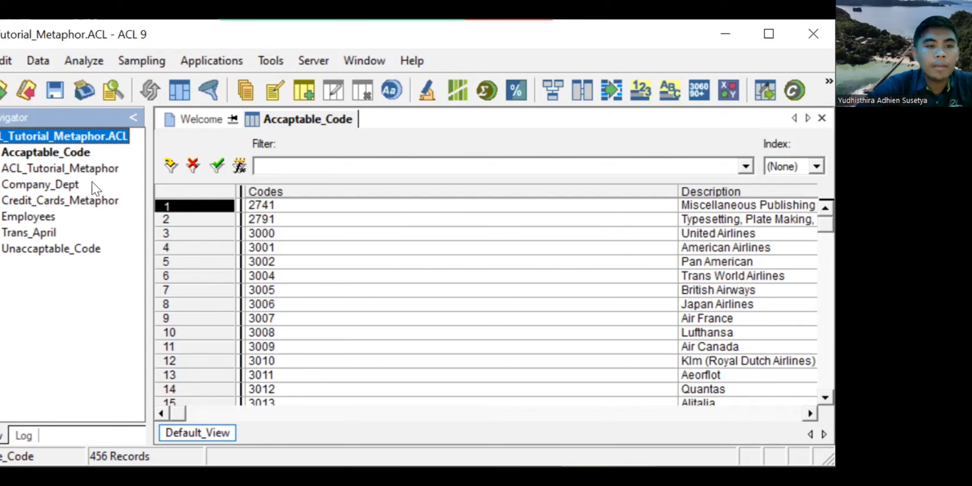
Step: Open the Credit_Cards_Metaphor table and check the general information in its table properties
{"action": "double_click", "coordinate": [84, 199]}
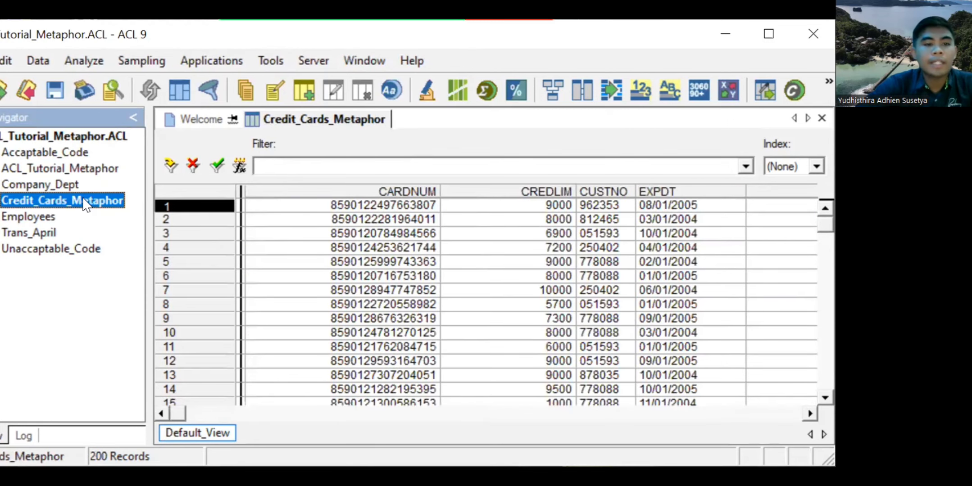
{"action": "right_click", "coordinate": [83, 198]}
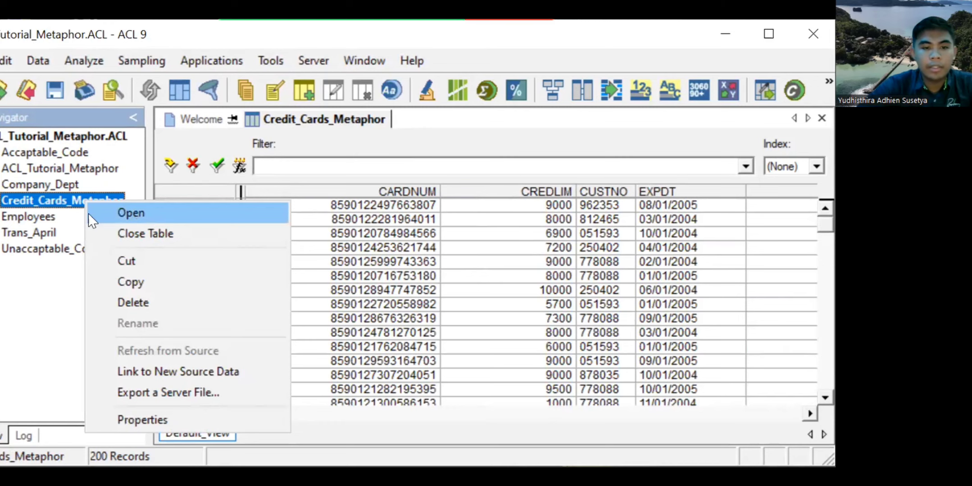
{"action": "left_click", "coordinate": [149, 419]}
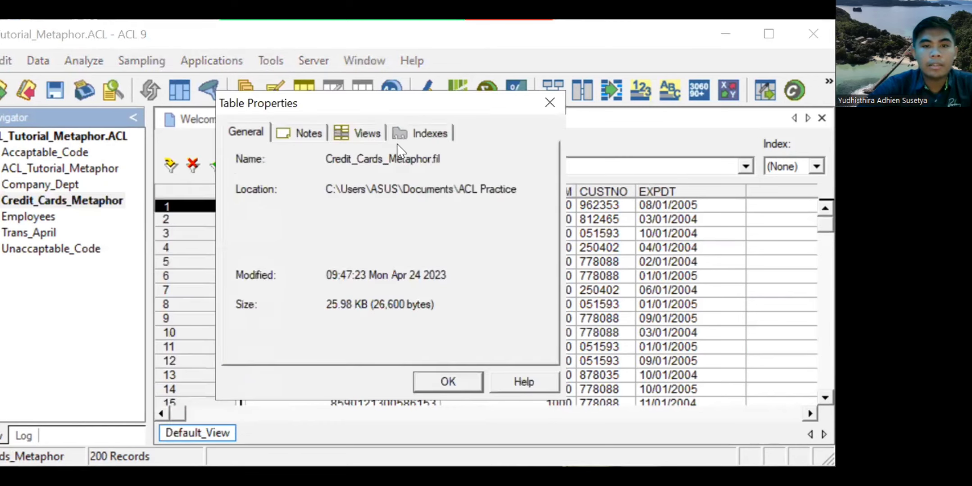
{"action": "left_click", "coordinate": [547, 102]}
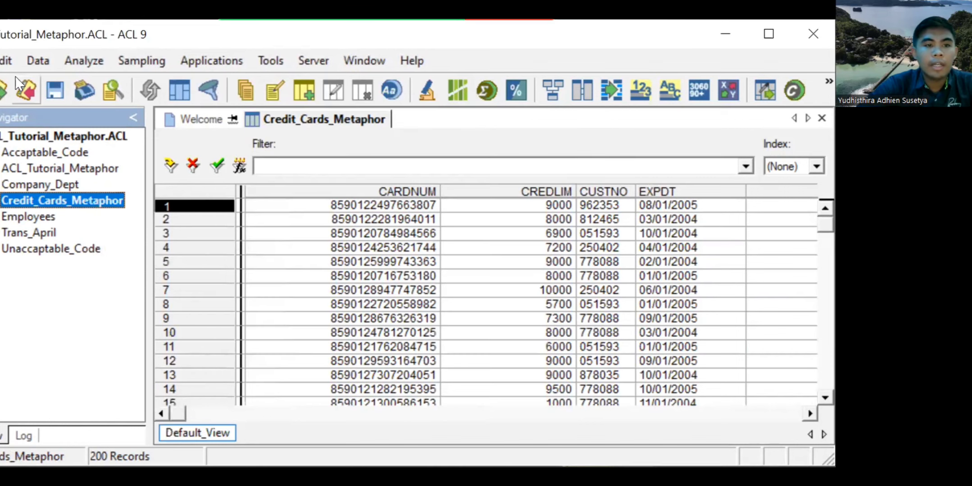
Step: Change the CARDNUM field's data type to ASCII in the Credit_Cards_Metaphor table layout, accept the change and close the layout
{"action": "left_click", "coordinate": [10, 63]}
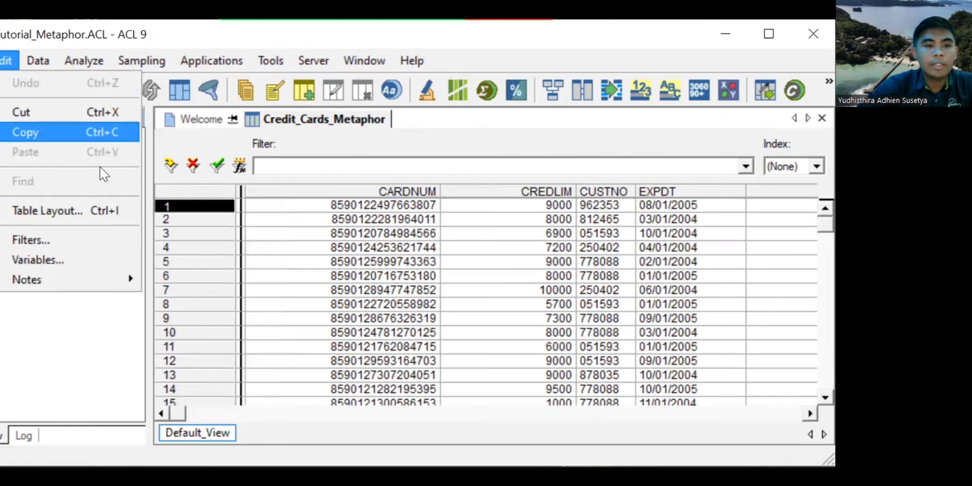
{"action": "left_click", "coordinate": [131, 210]}
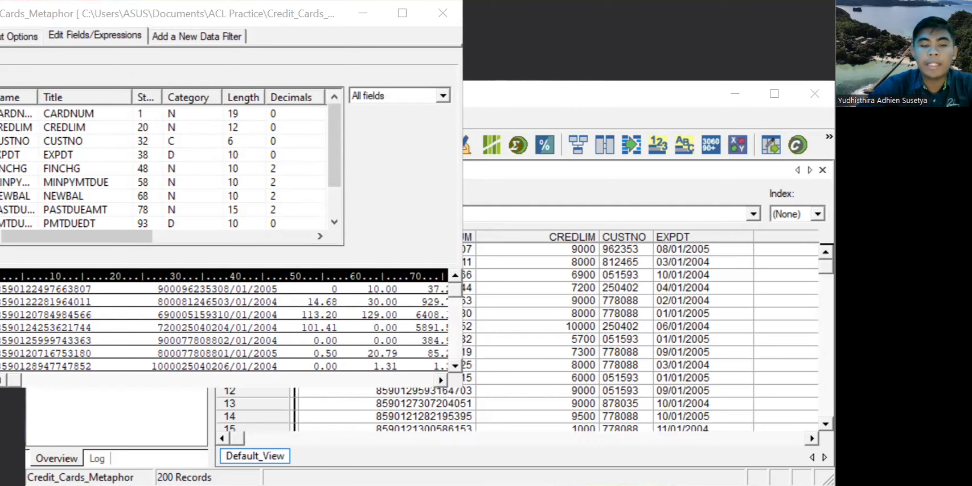
{"action": "left_click", "coordinate": [189, 112]}
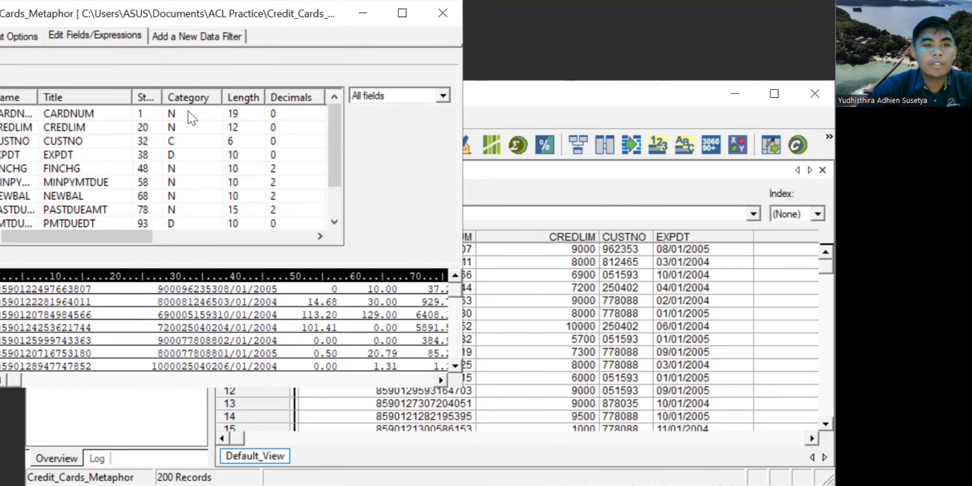
{"action": "double_click", "coordinate": [188, 113]}
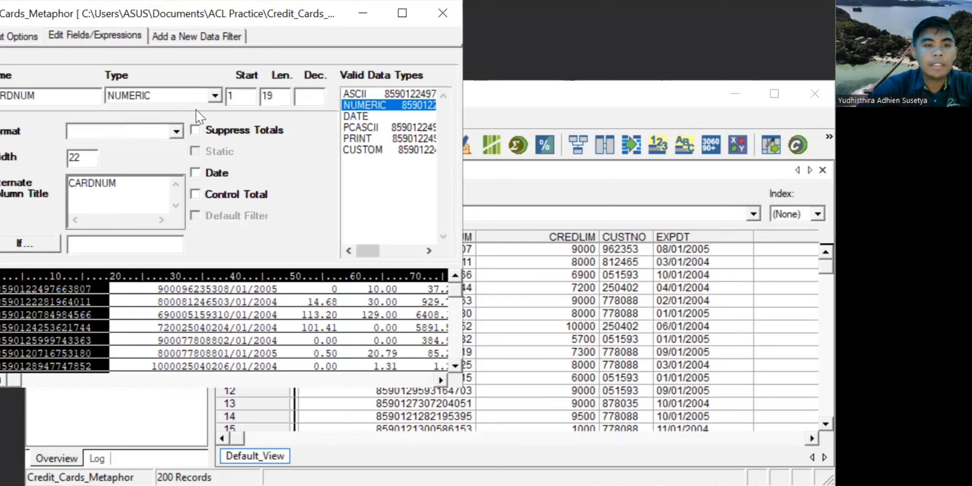
{"action": "left_click", "coordinate": [211, 99]}
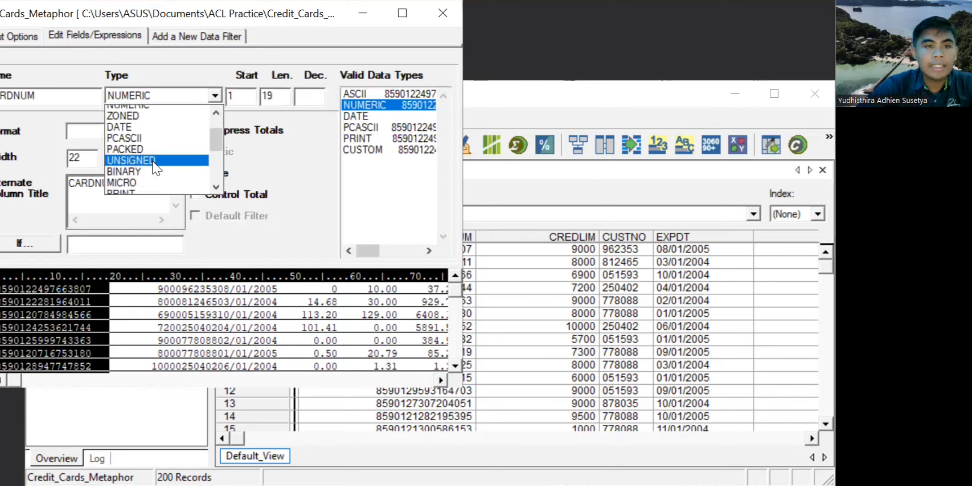
{"action": "scroll", "coordinate": [155, 144], "scroll_direction": "up", "scroll_amount": 1}
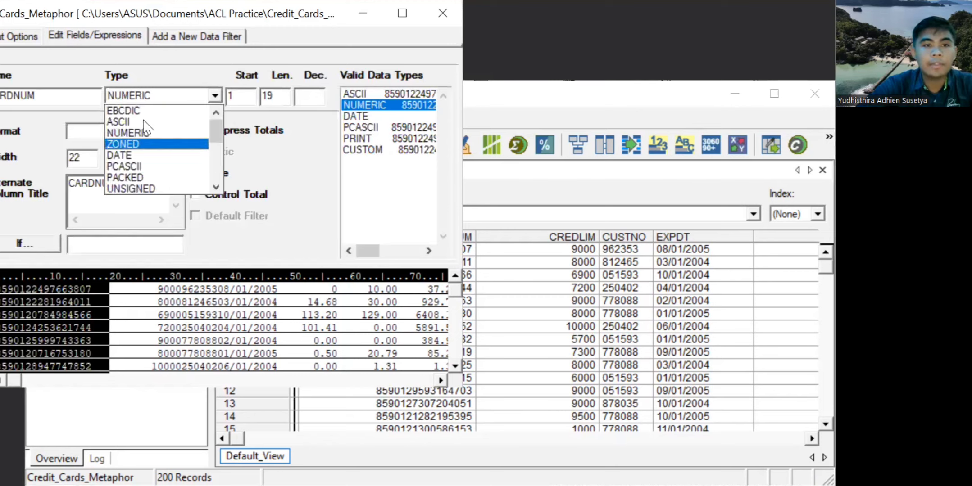
{"action": "left_click", "coordinate": [121, 122]}
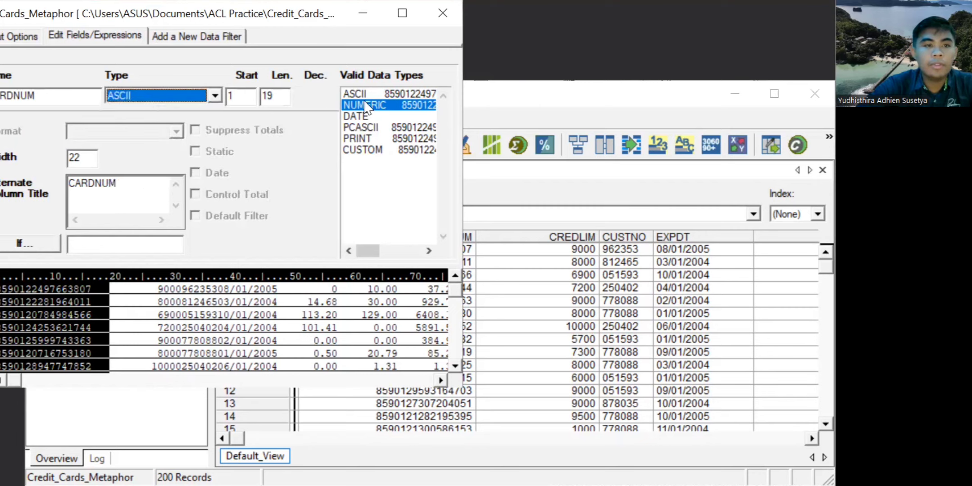
{"action": "left_click", "coordinate": [0, 83]}
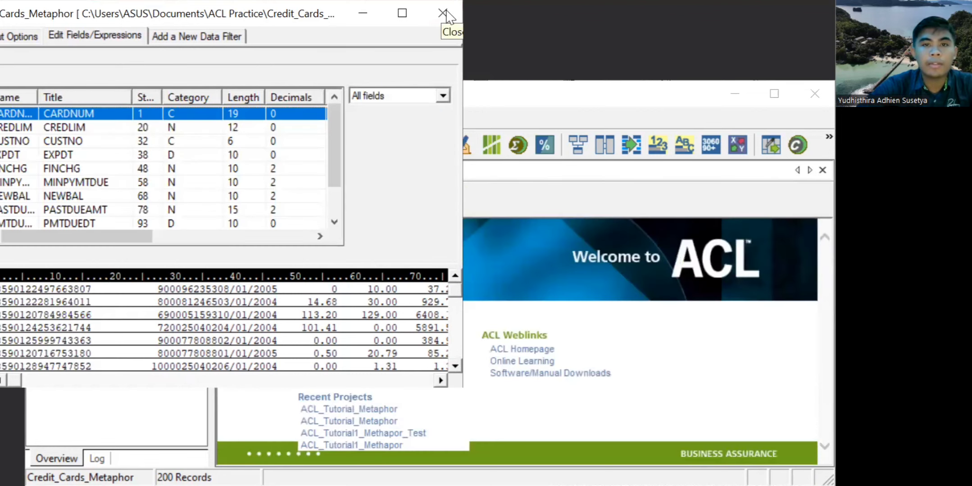
{"action": "left_click", "coordinate": [446, 11]}
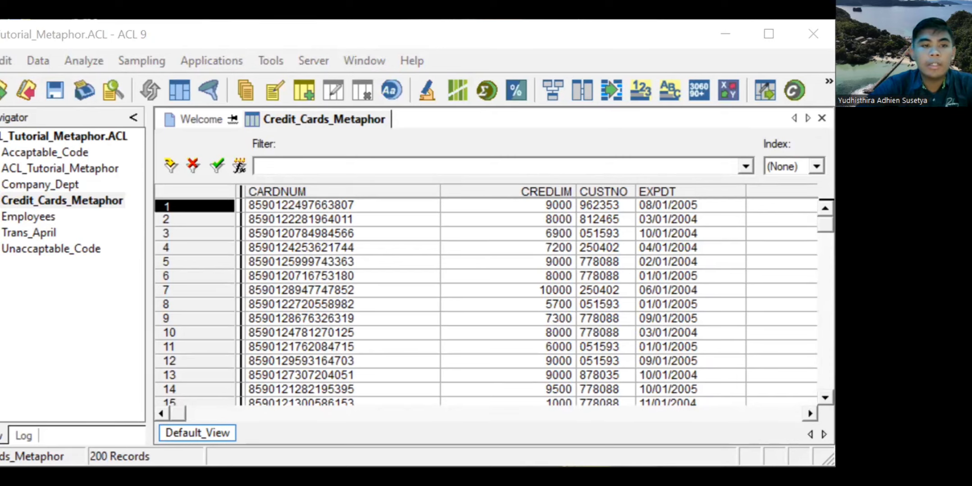
Step: Verify the data validity of all fields in the Credit_Cards_Metaphor table, then close the verification result
{"action": "left_click", "coordinate": [43, 63]}
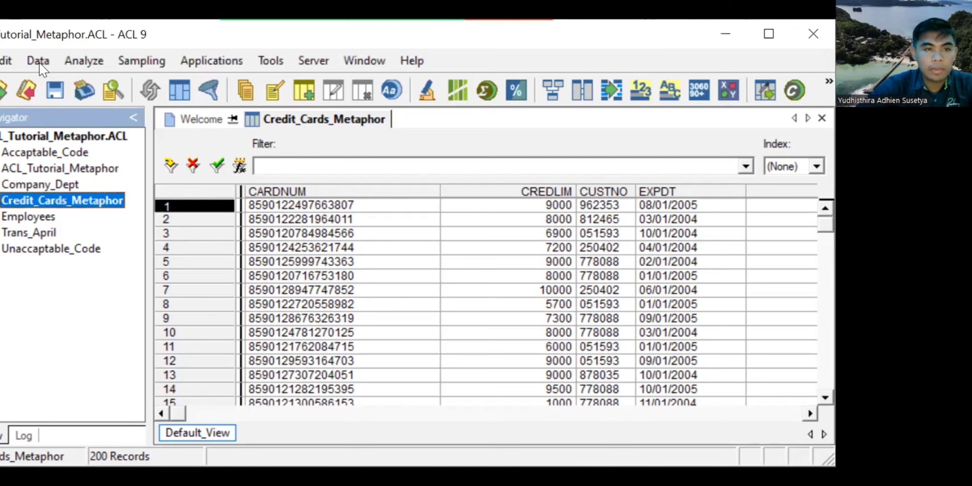
{"action": "left_click", "coordinate": [40, 62]}
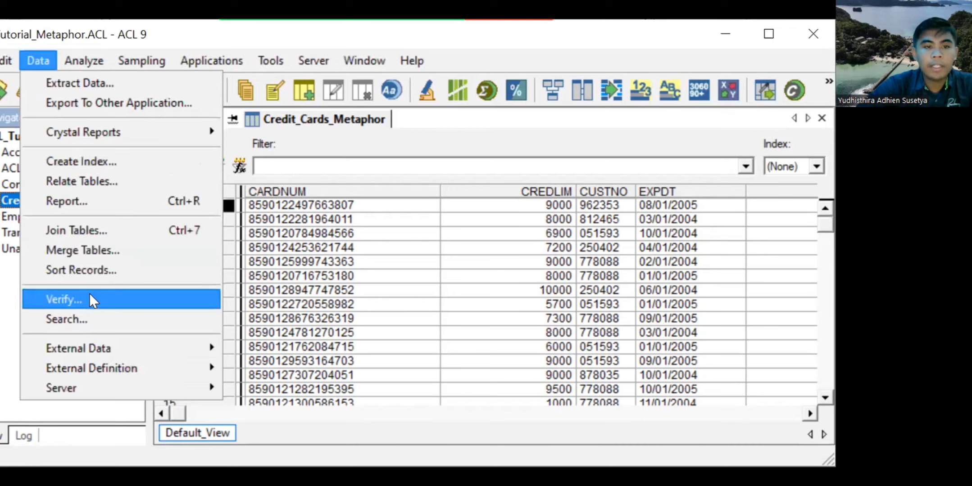
{"action": "left_click", "coordinate": [89, 299]}
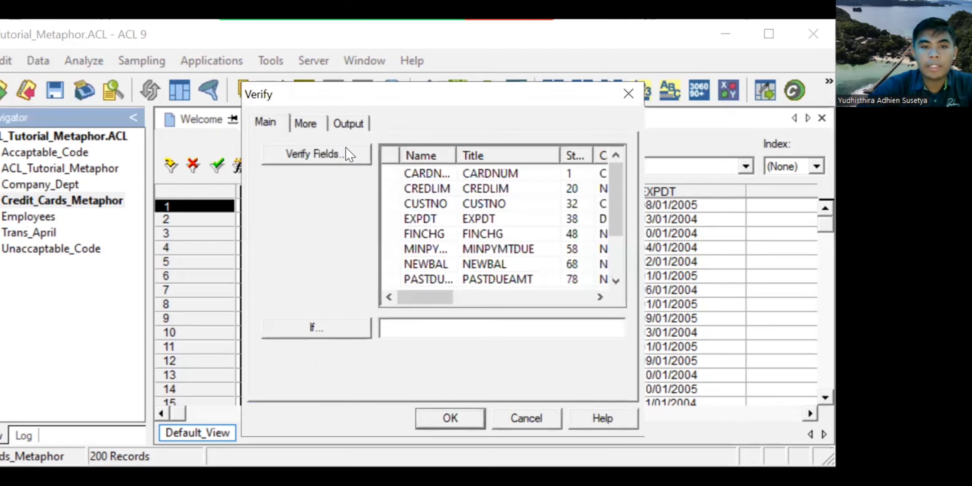
{"action": "left_click", "coordinate": [349, 155]}
{"action": "left_click", "coordinate": [480, 221]}
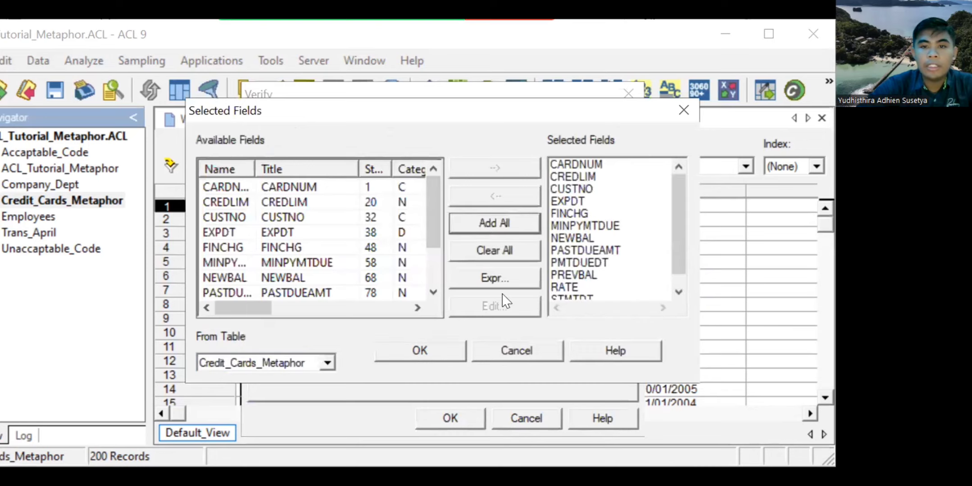
{"action": "left_click", "coordinate": [460, 426]}
{"action": "left_click", "coordinate": [424, 351]}
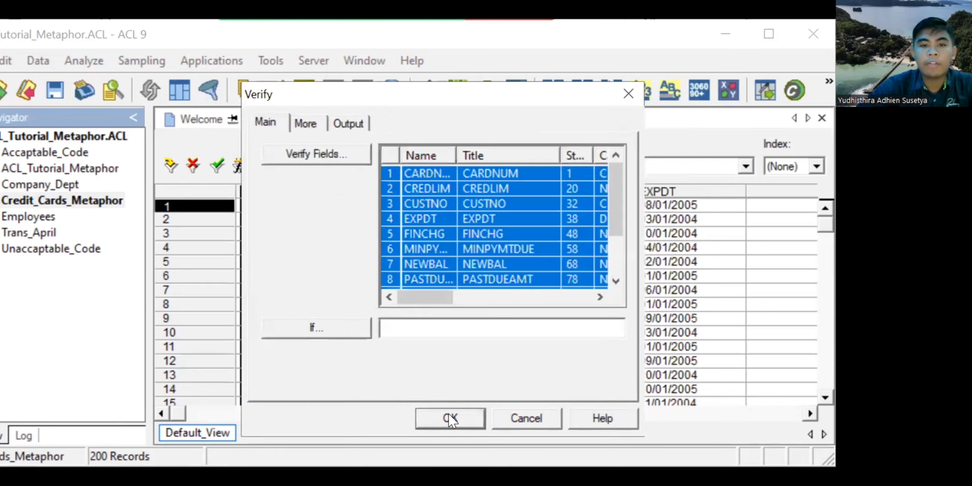
{"action": "left_click", "coordinate": [448, 418]}
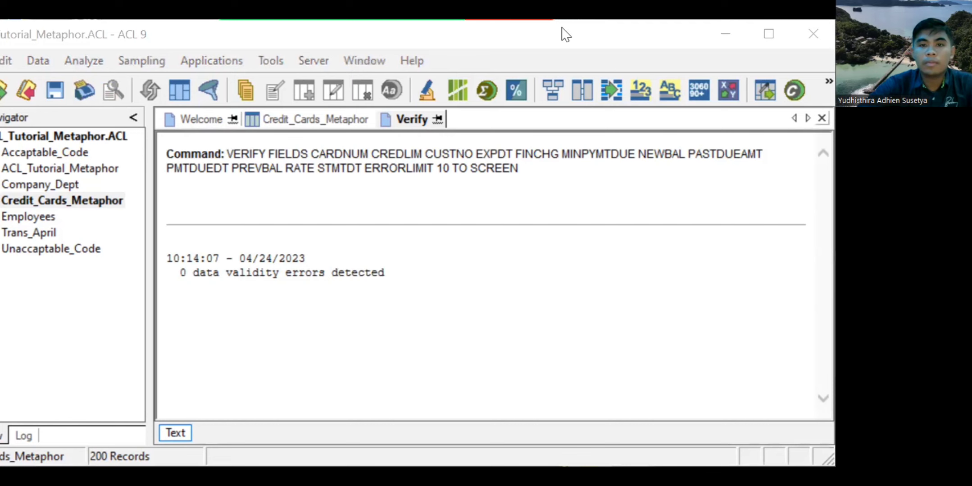
{"action": "left_click", "coordinate": [821, 118]}
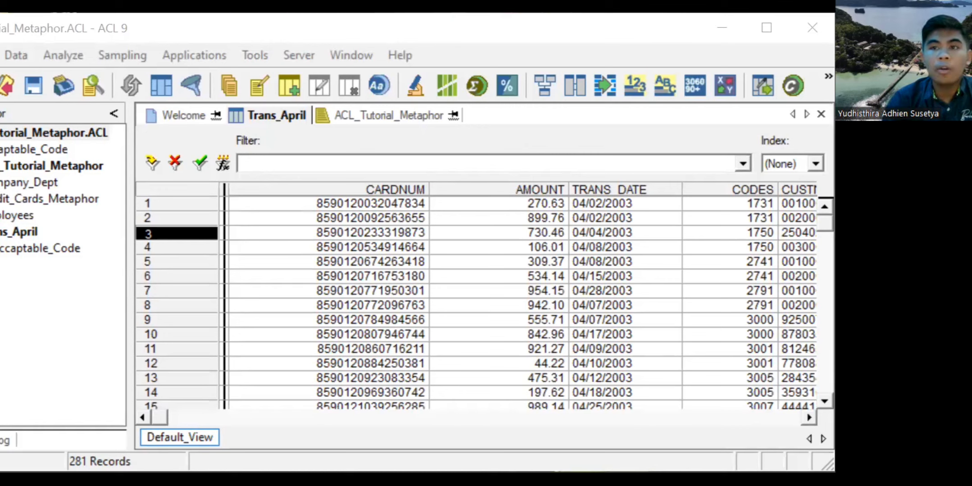
Step: Add the note "Transaksi tanggal 24 April belum diverifikasi" to the properties of the ACL_Tutorial_Metaphor project
{"action": "left_click", "coordinate": [23, 138]}
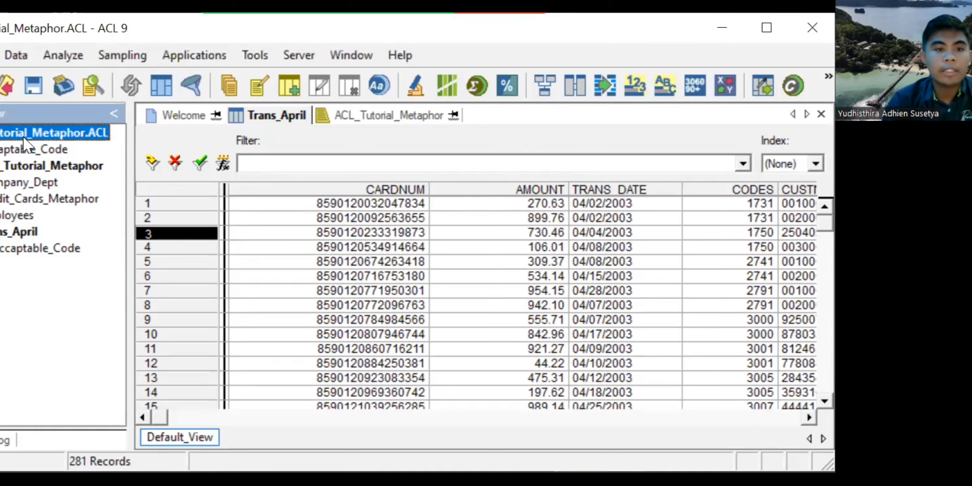
{"action": "double_click", "coordinate": [38, 128]}
{"action": "right_click", "coordinate": [39, 130]}
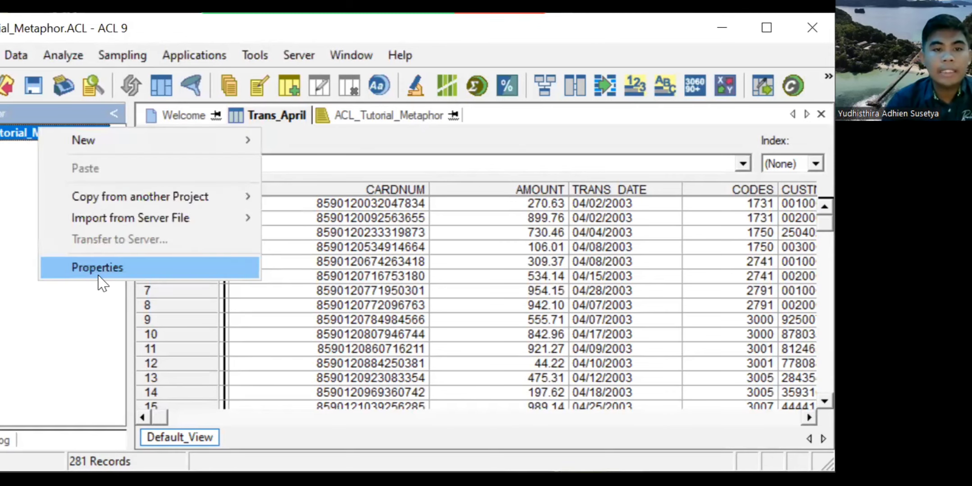
{"action": "left_click", "coordinate": [98, 268]}
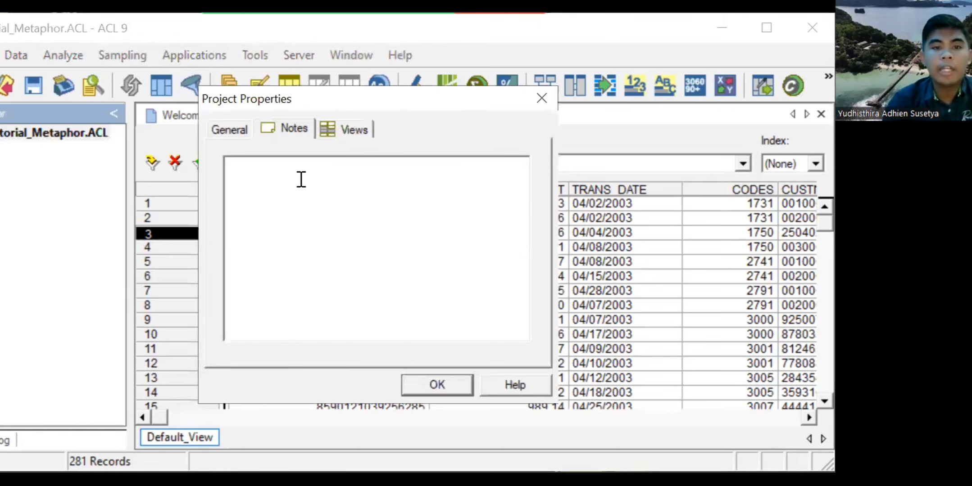
{"action": "left_click", "coordinate": [302, 204]}
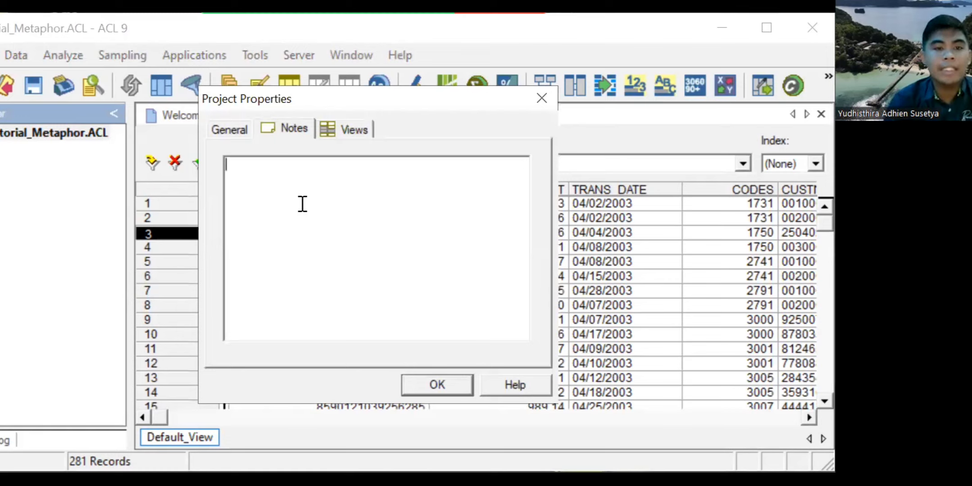
{"action": "type", "text": "Tra"}
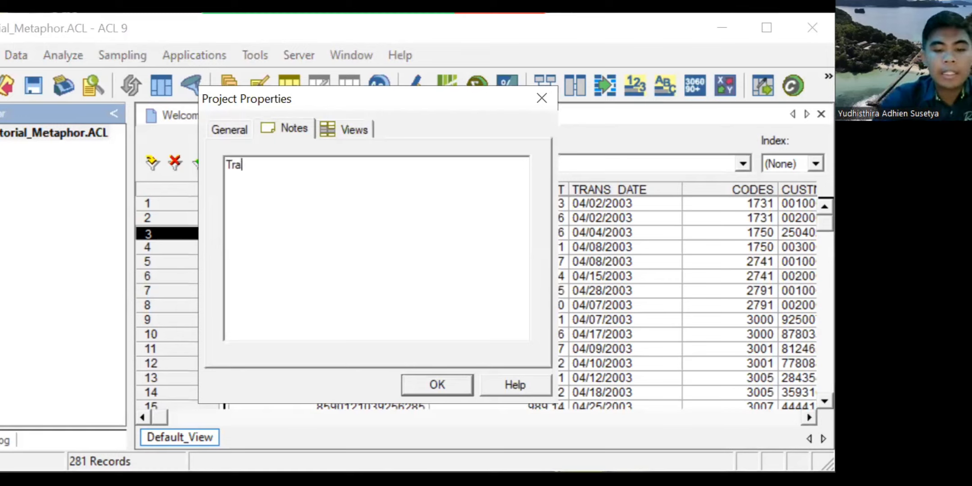
{"action": "type", "text": "nsaksi tangga"}
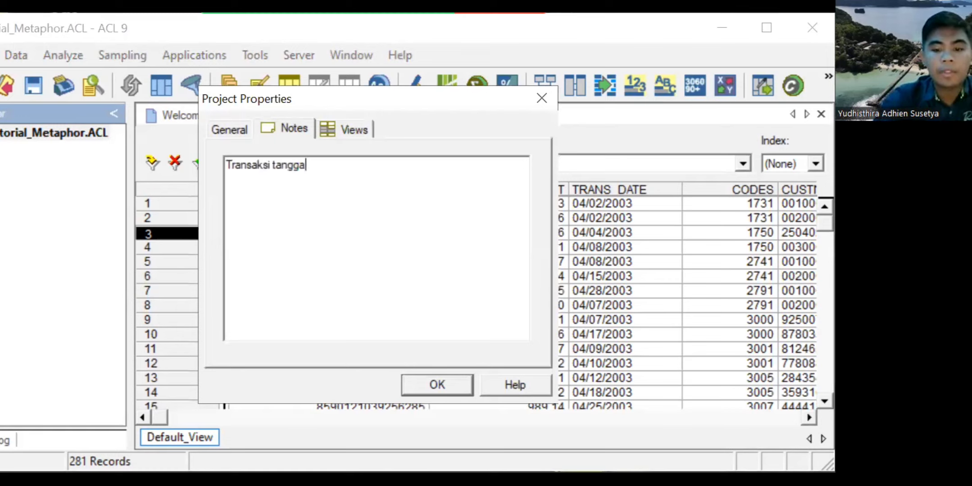
{"action": "type", "text": "l "}
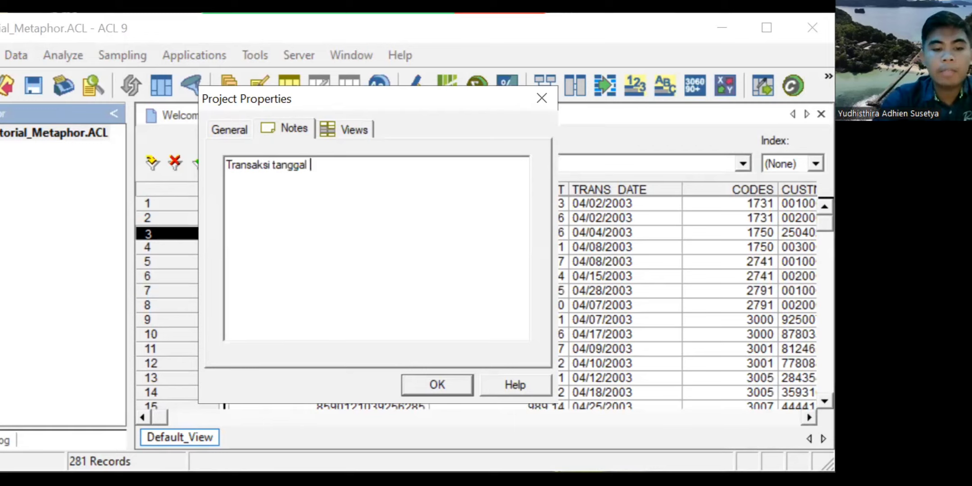
{"action": "type", "text": "2"}
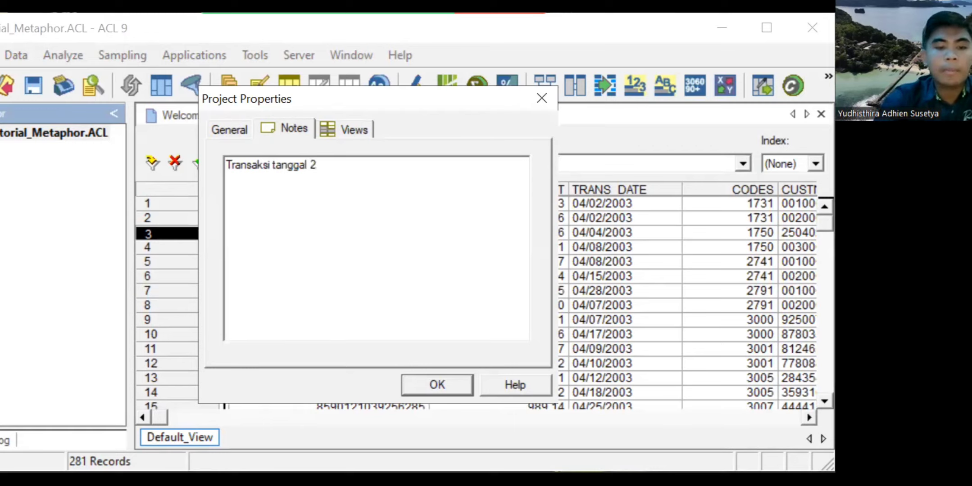
{"action": "type", "text": "4 Apr"}
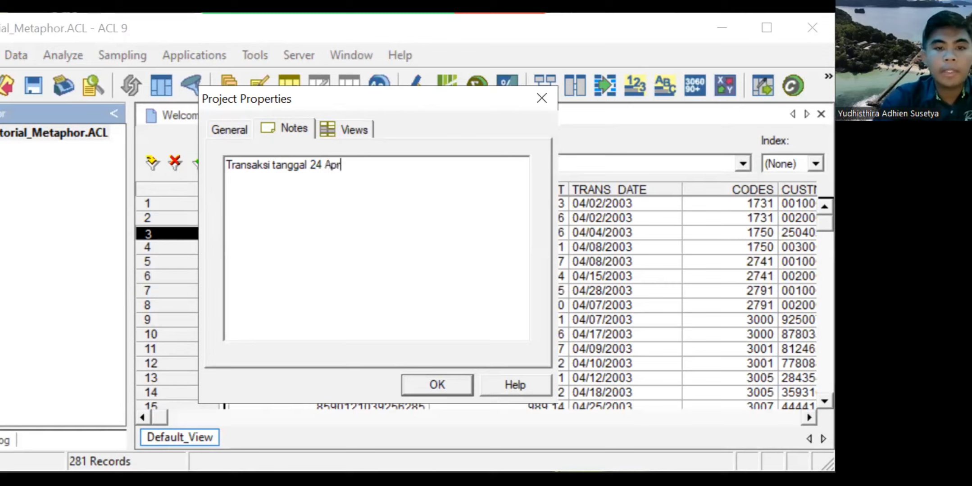
{"action": "type", "text": "il be"}
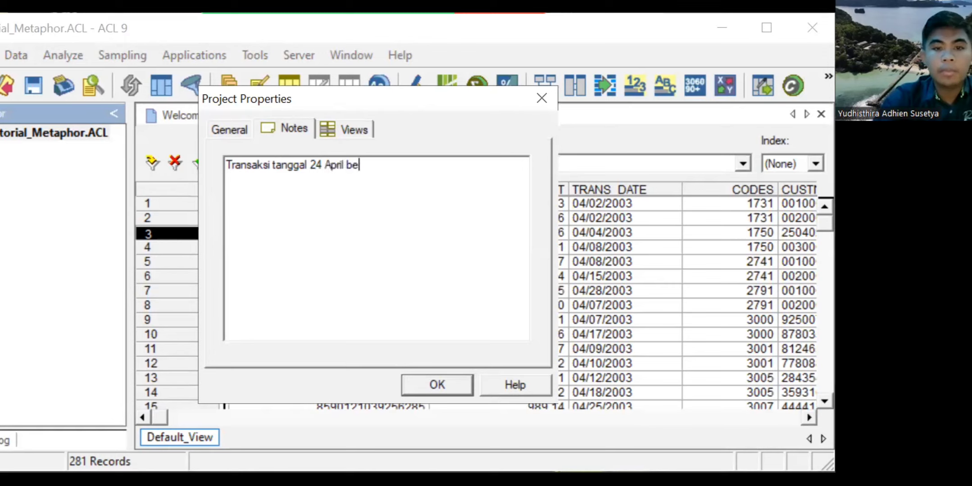
{"action": "type", "text": "lum diveri"}
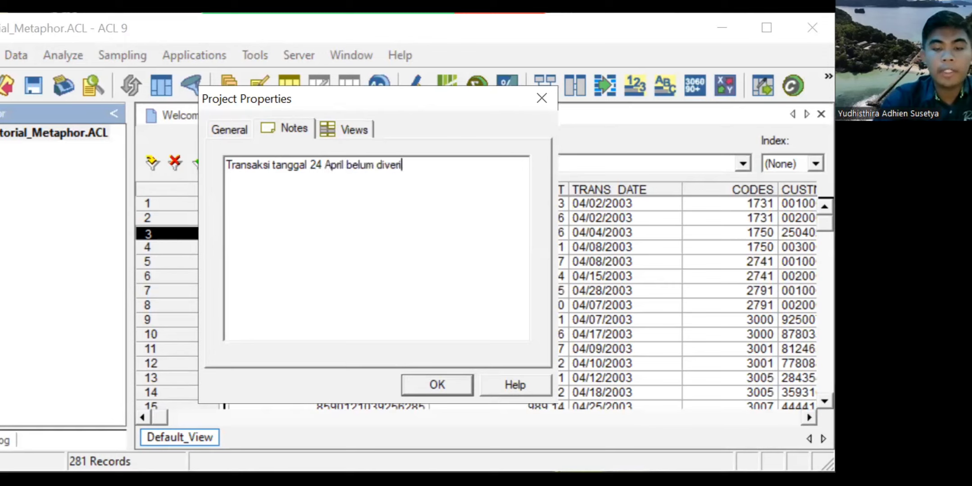
{"action": "type", "text": "fikasi"}
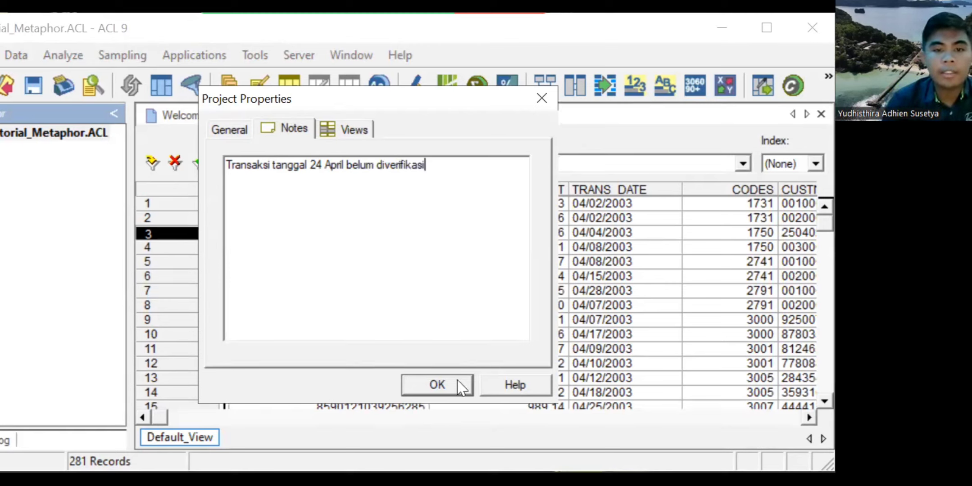
Step: Reopen the project properties of ACL_Tutorial_Metaphor to check the saved note
{"action": "double_click", "coordinate": [44, 134]}
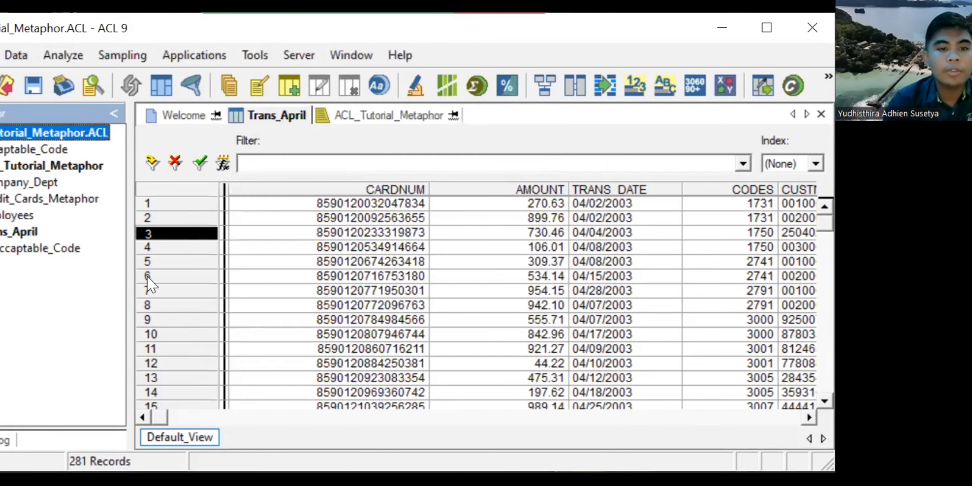
{"action": "right_click", "coordinate": [74, 134]}
{"action": "left_click", "coordinate": [180, 274]}
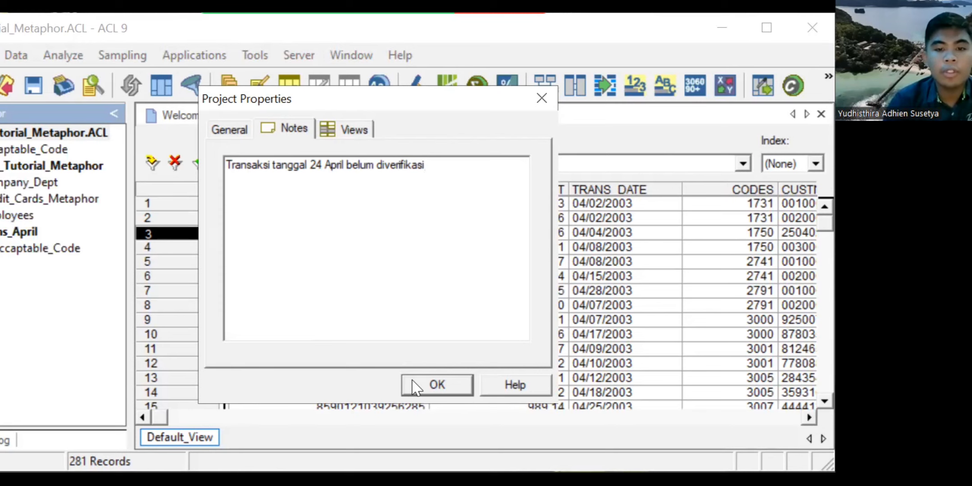
Step: Open the Employees table from the project
{"action": "left_click", "coordinate": [16, 216]}
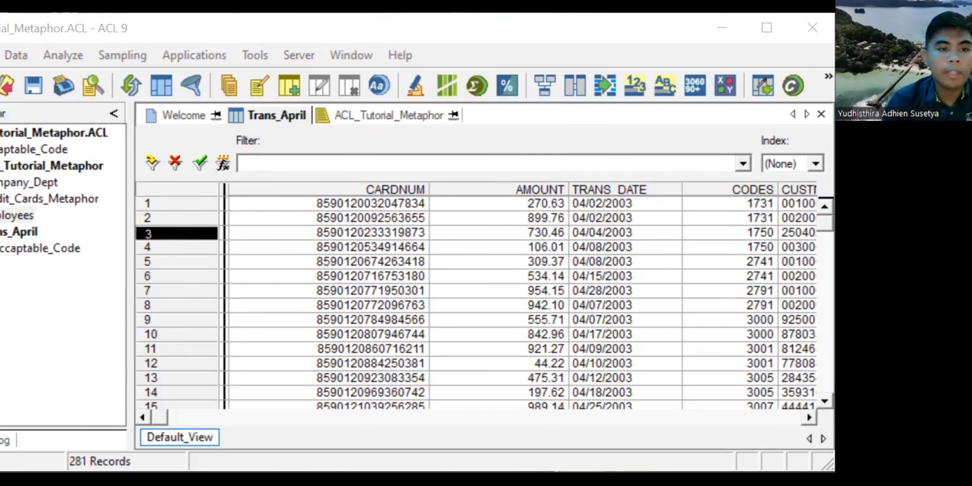
{"action": "left_click", "coordinate": [20, 216]}
{"action": "double_click", "coordinate": [14, 216]}
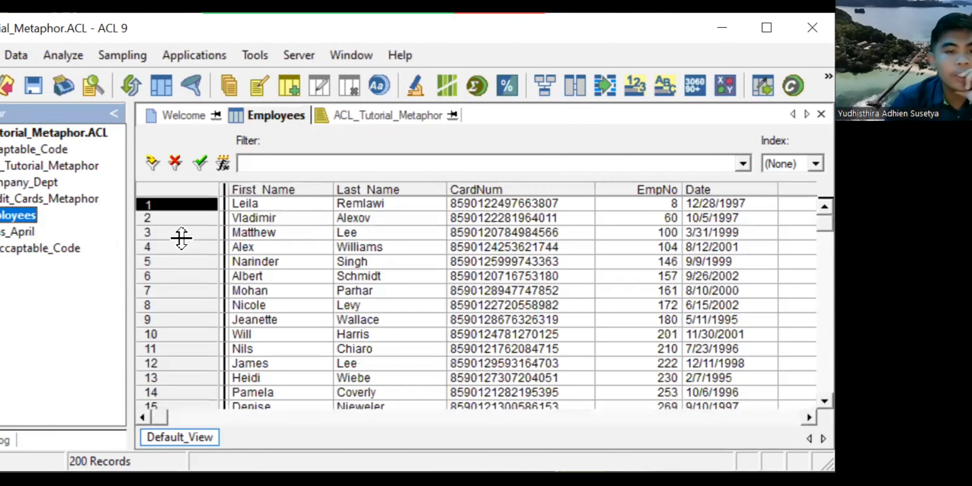
Step: Attach the note "This Employee is leaving Metaphor Corporation by the end of the year" to record 3 of the Employees table
{"action": "left_click", "coordinate": [182, 238]}
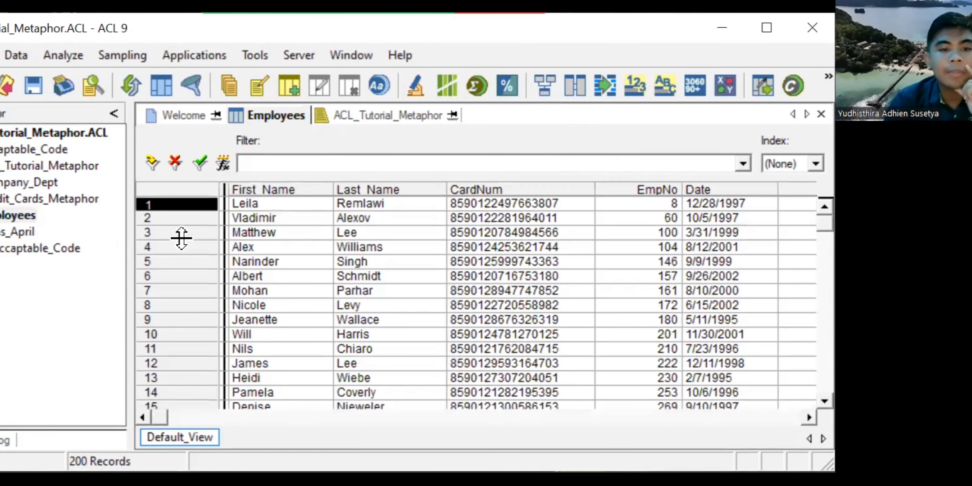
{"action": "left_click", "coordinate": [146, 232]}
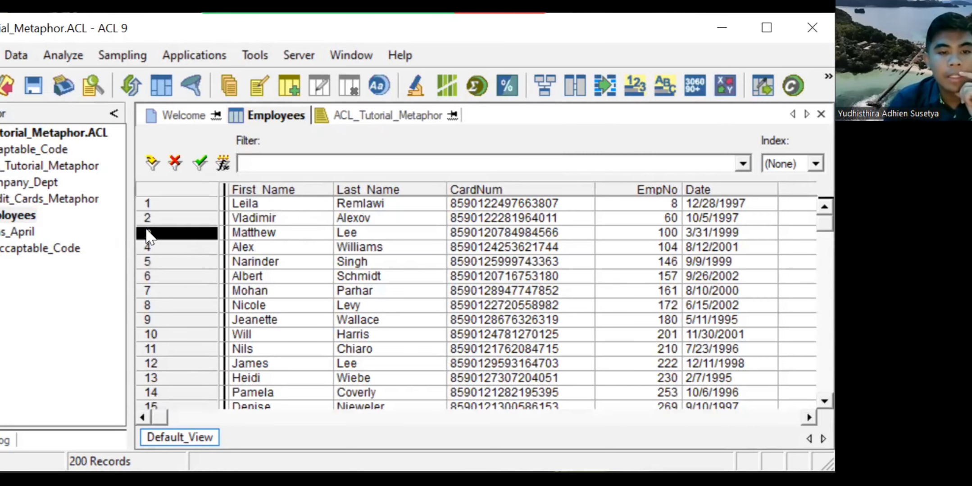
{"action": "right_click", "coordinate": [149, 235]}
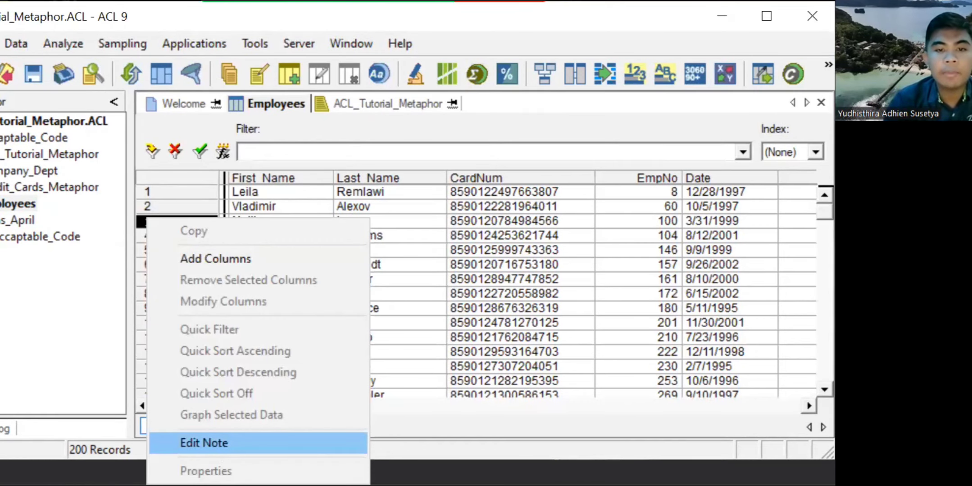
{"action": "left_click", "coordinate": [204, 444]}
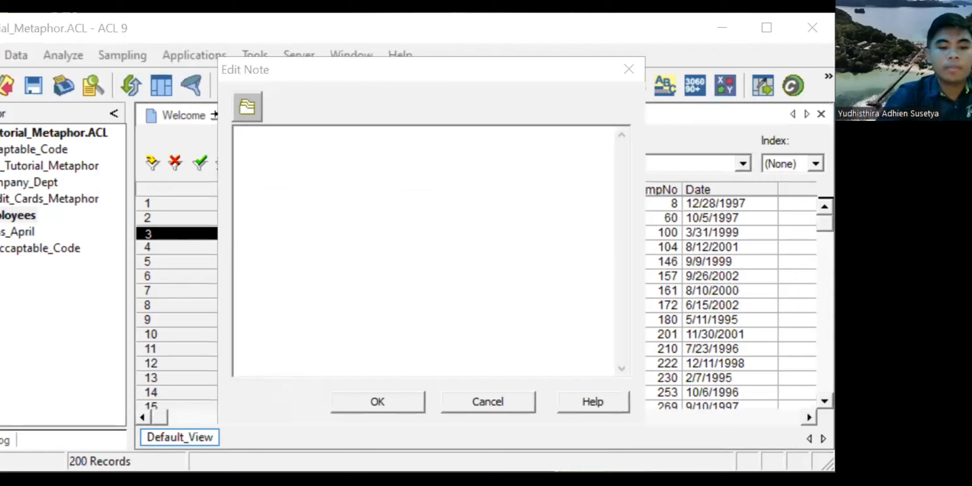
{"action": "type", "text": "This Empl"}
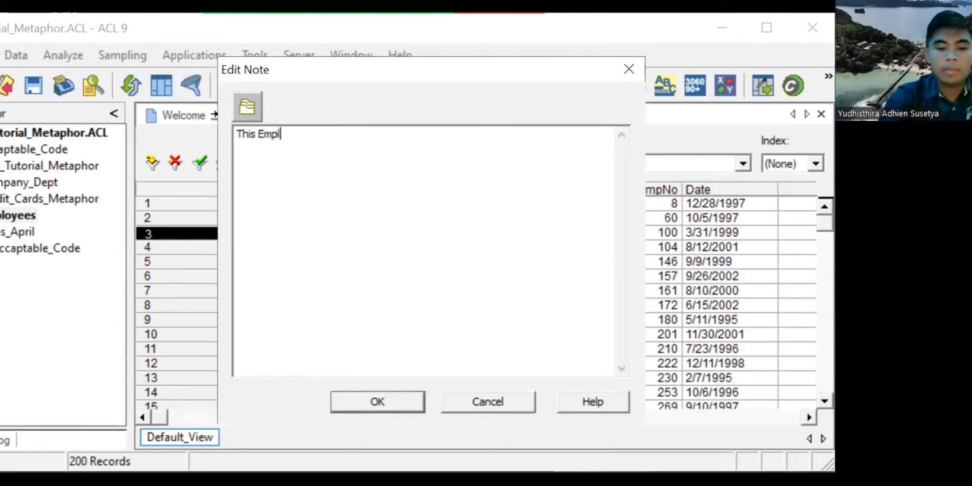
{"action": "type", "text": "o"}
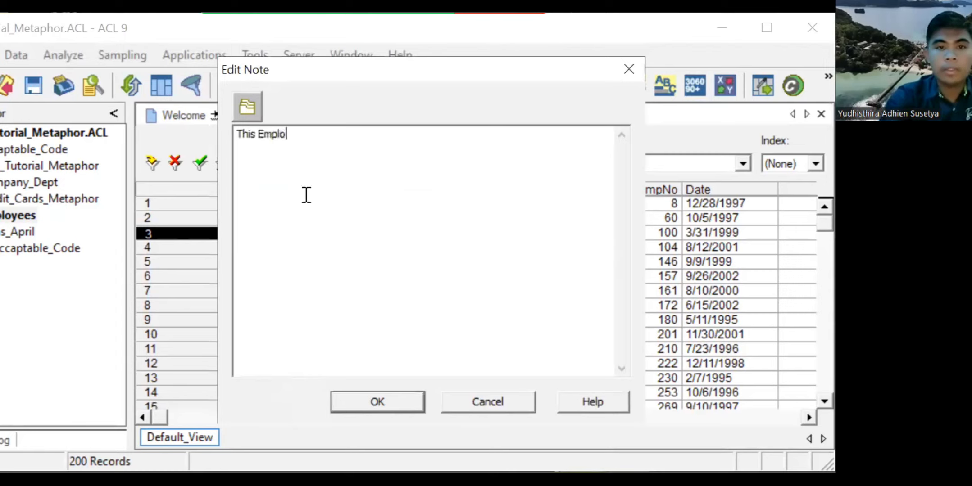
{"action": "type", "text": "yee is L"}
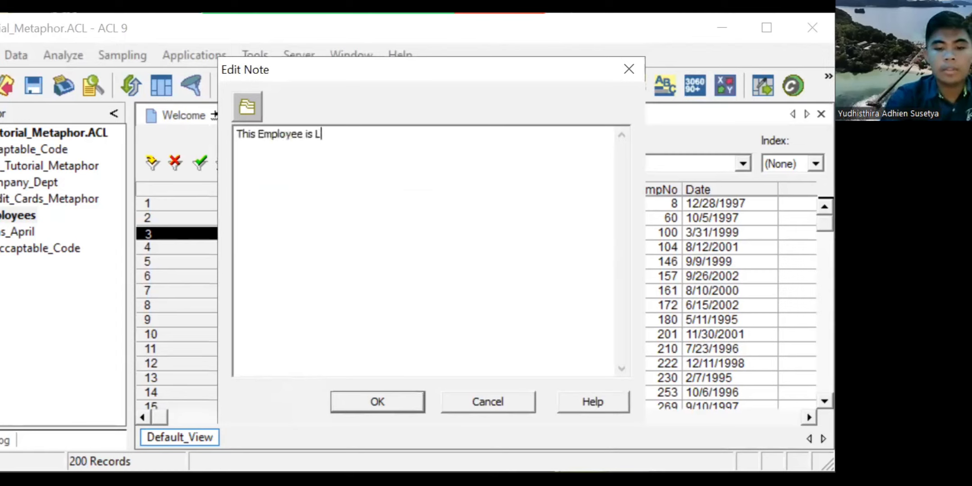
{"action": "key", "text": "BackSpace"}
{"action": "type", "text": "leaving"}
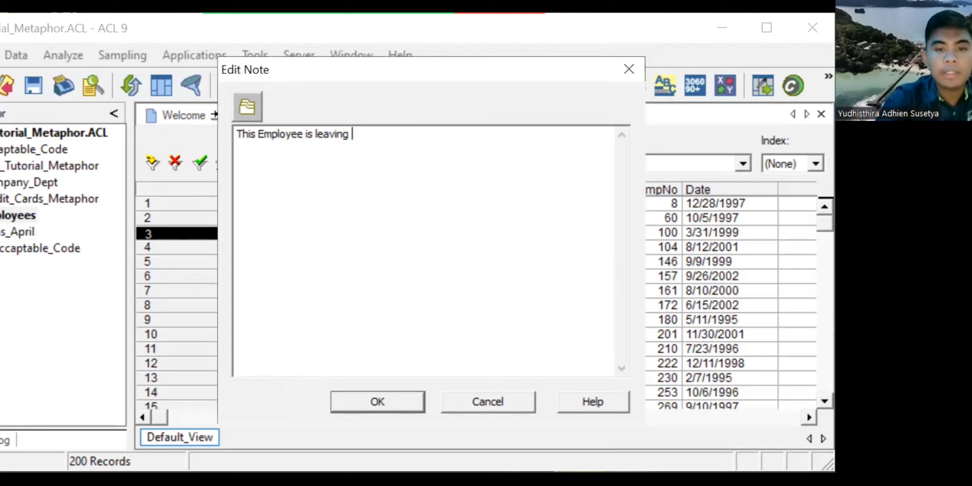
{"action": "key", "text": "alt+Tab"}
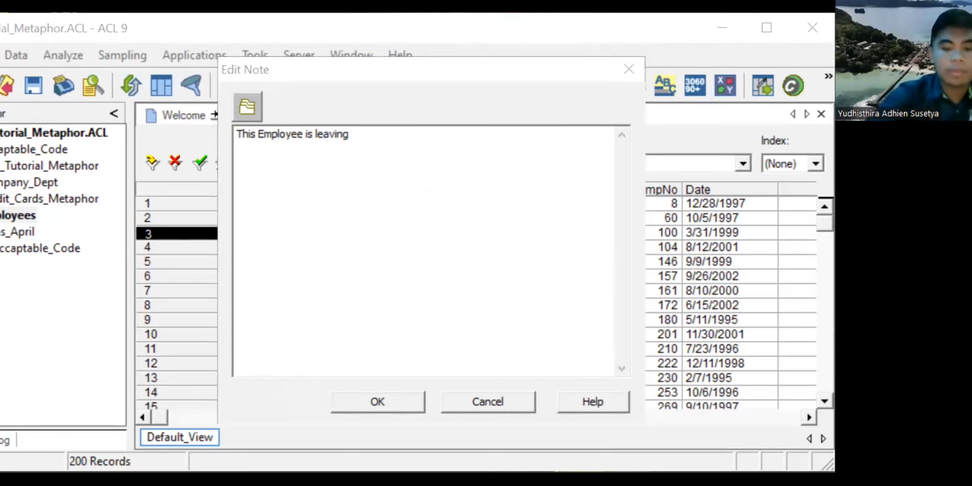
{"action": "left_click", "coordinate": [413, 157]}
{"action": "type", "text": "Metapho"}
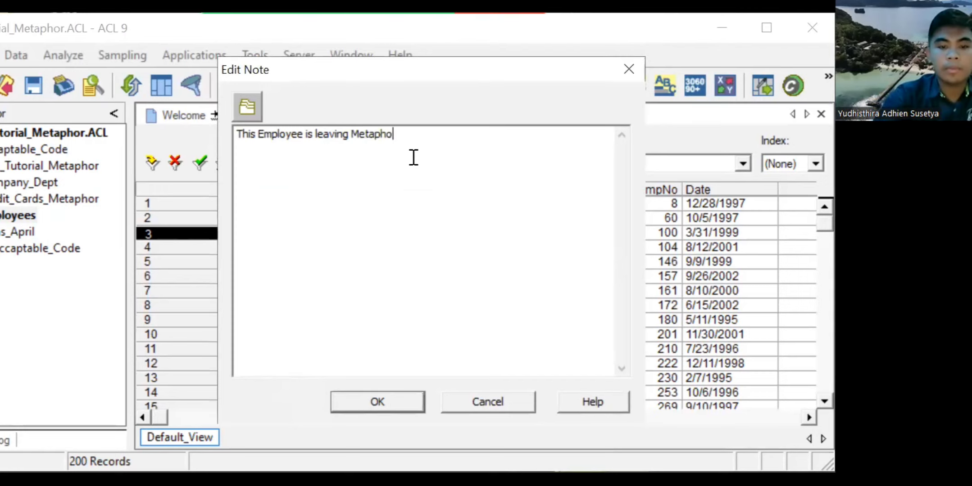
{"action": "type", "text": "r Cor"}
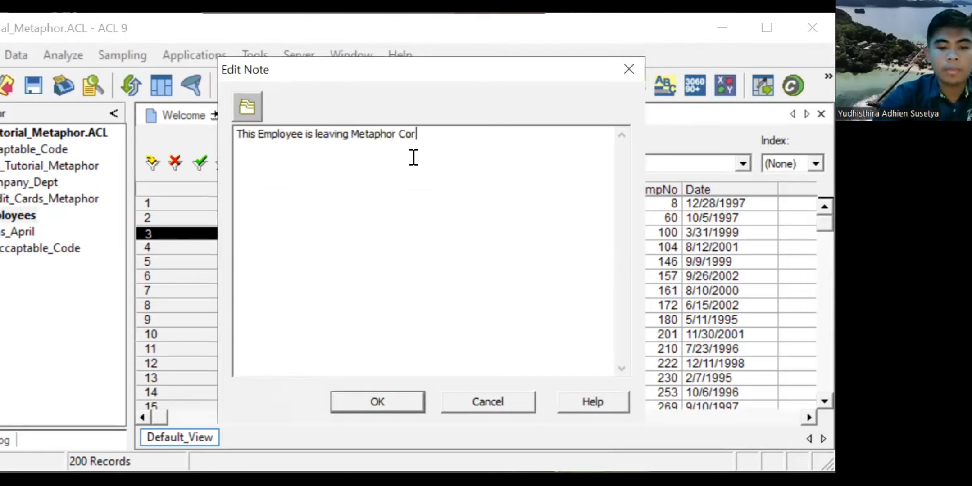
{"action": "type", "text": "poration b"}
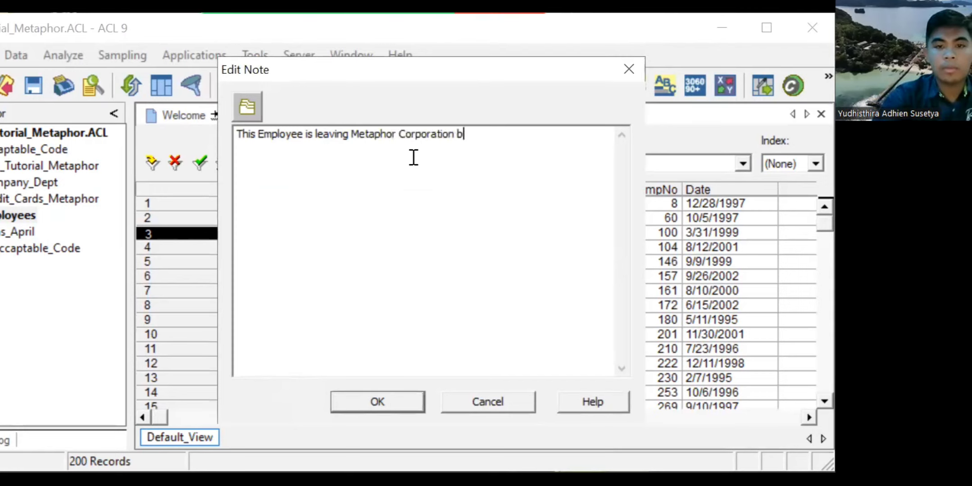
{"action": "type", "text": "y THE"}
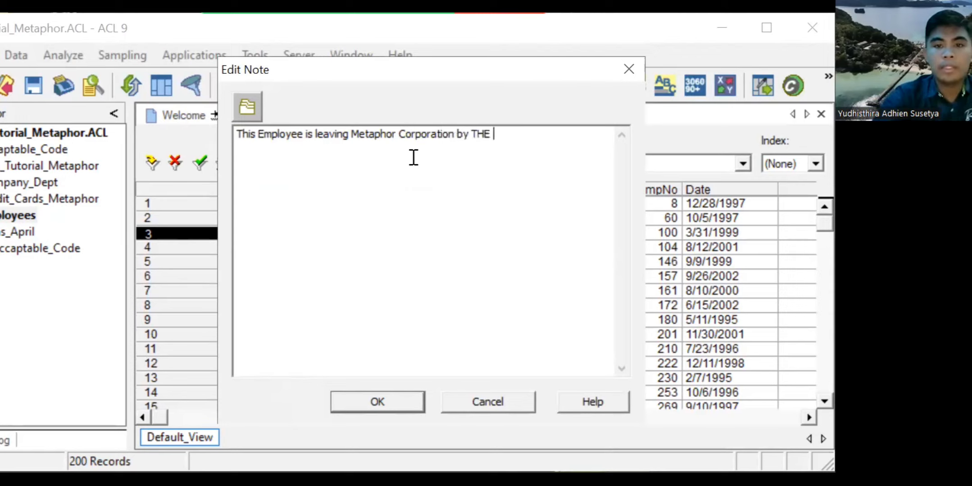
{"action": "key", "text": "BackSpace"}
{"action": "key", "text": "BackSpace"}
{"action": "key", "text": "BackSpace"}
{"action": "key", "text": "BackSpace"}
{"action": "type", "text": "TH"}
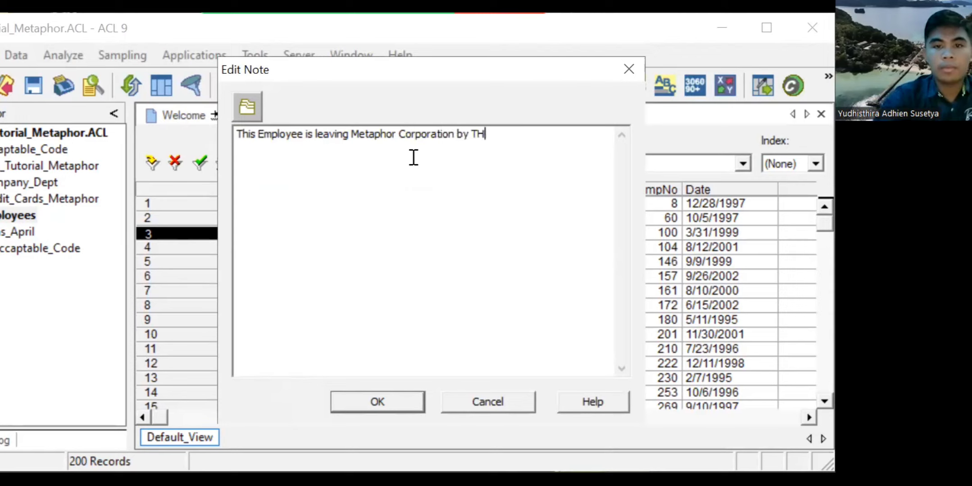
{"action": "key", "text": "BackSpace"}
{"action": "key", "text": "BackSpace"}
{"action": "type", "text": "the en"}
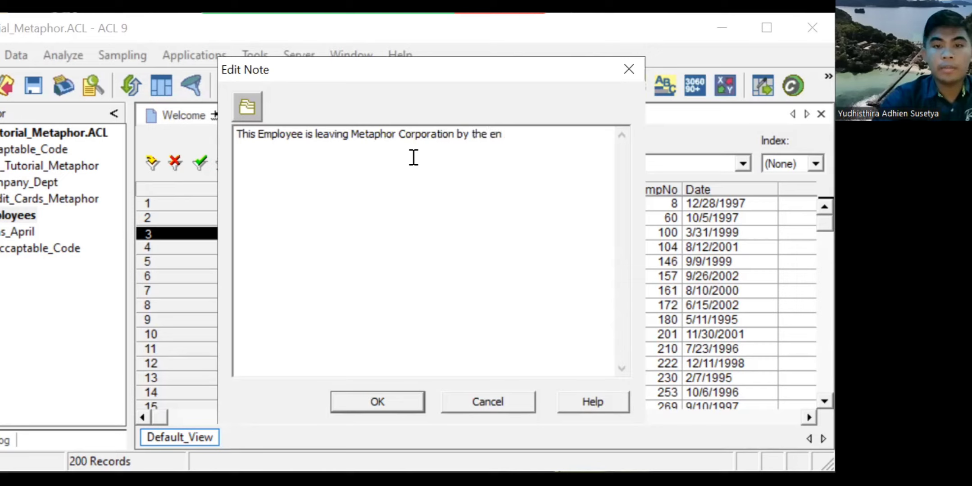
{"action": "type", "text": "d"}
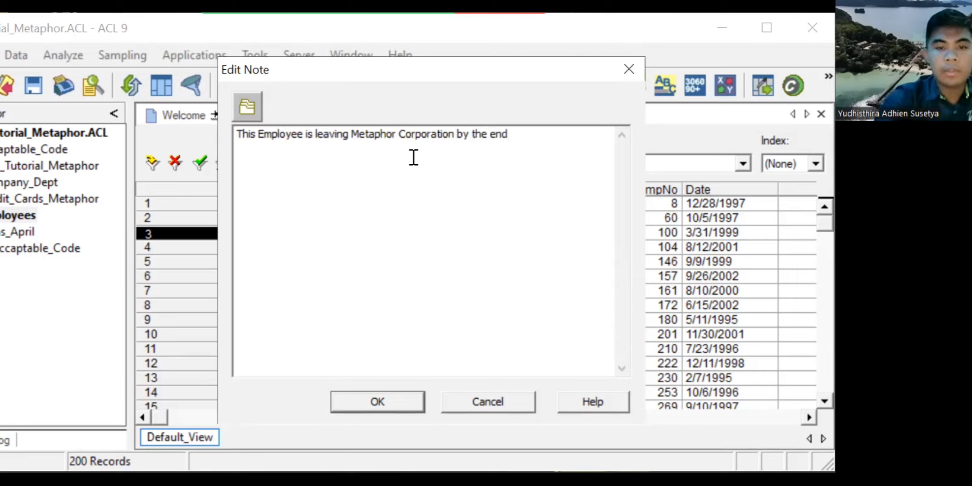
{"action": "left_click", "coordinate": [564, 146]}
{"action": "type", "text": "of the year"}
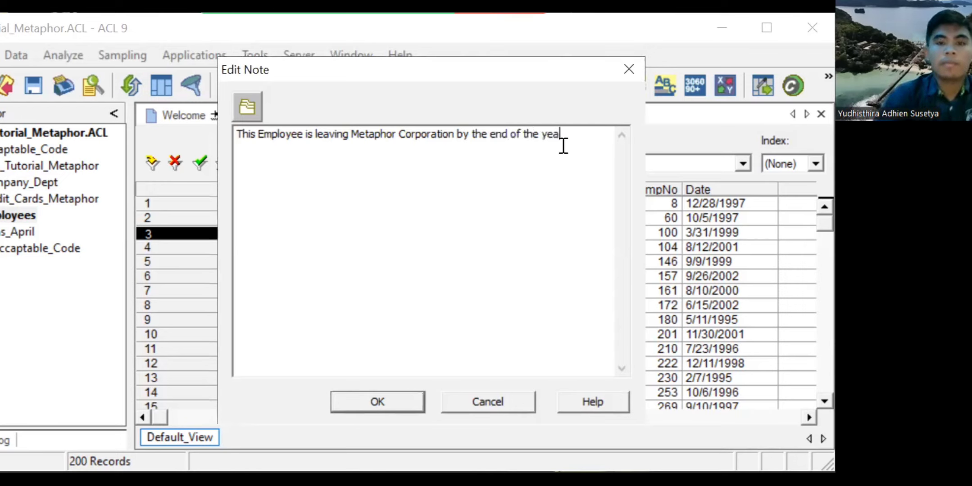
{"action": "left_click", "coordinate": [384, 396]}
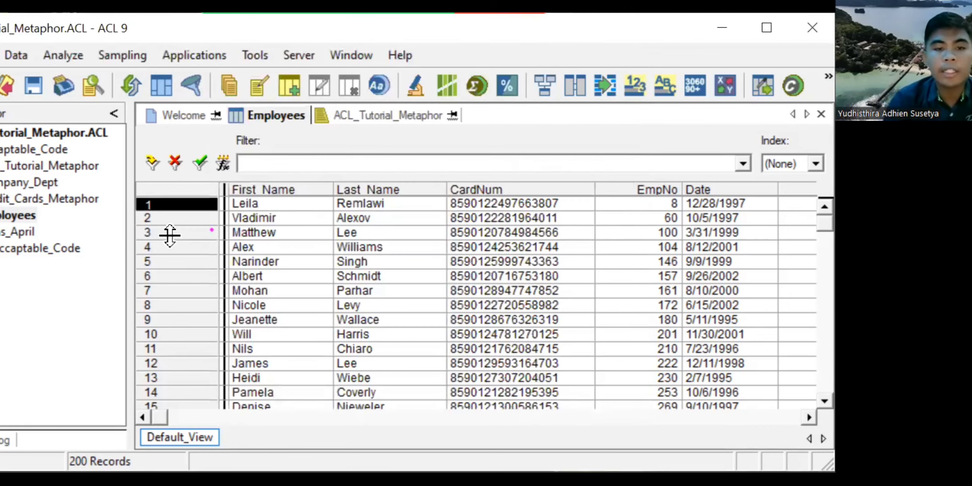
Step: Reopen record 3's note to check its text, close it and save the changes to the Employees table
{"action": "left_click", "coordinate": [146, 233]}
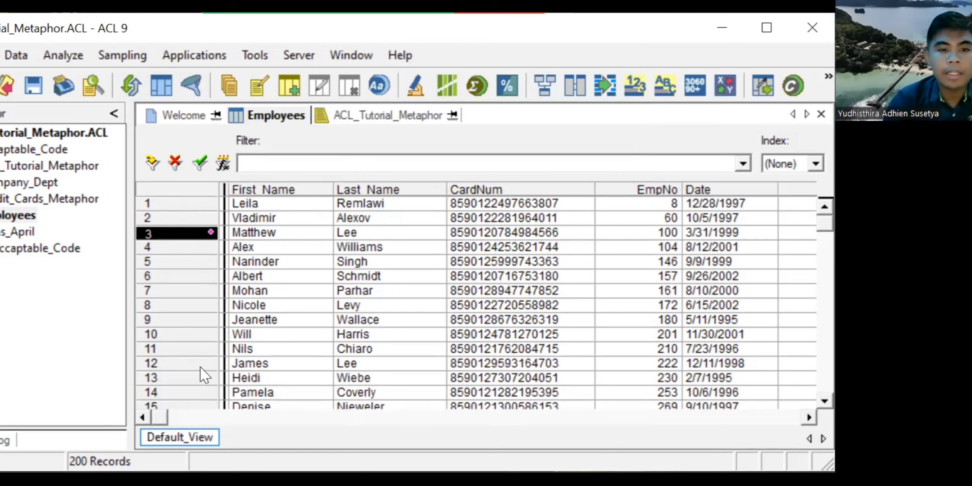
{"action": "right_click", "coordinate": [146, 233]}
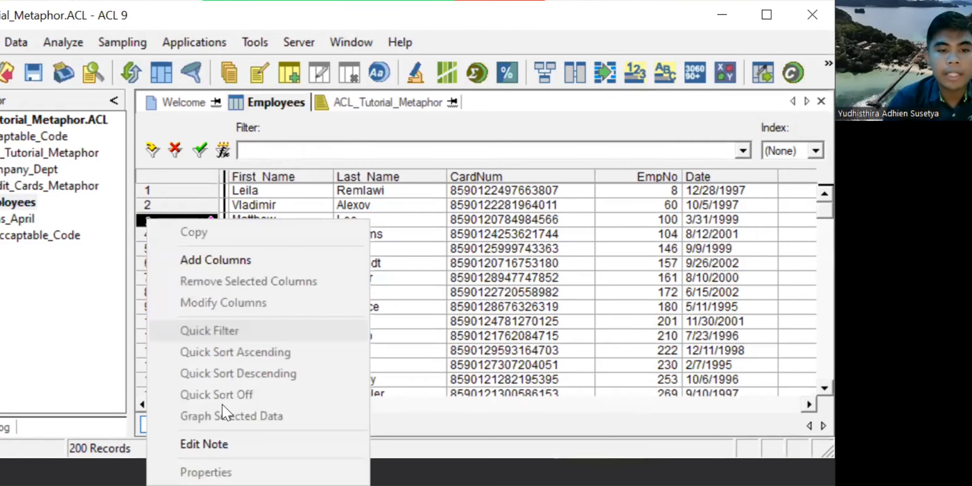
{"action": "left_click", "coordinate": [223, 446]}
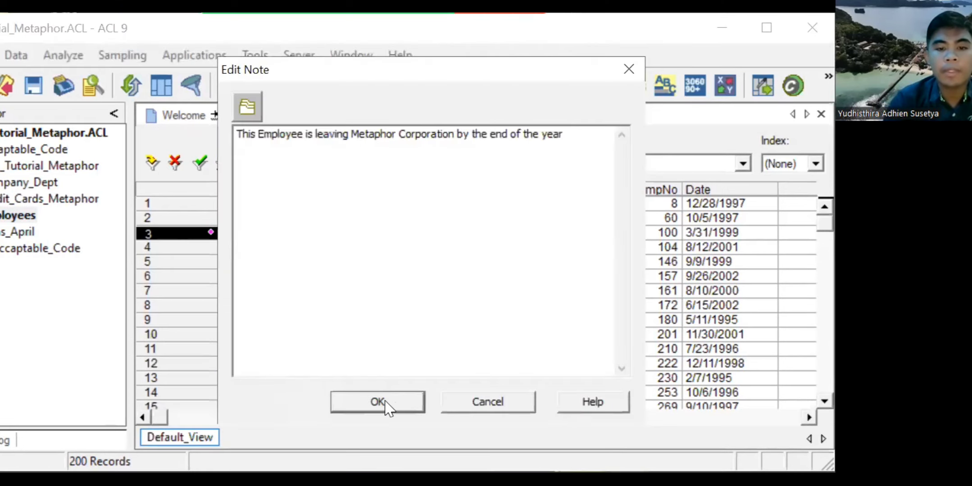
{"action": "left_click", "coordinate": [386, 402]}
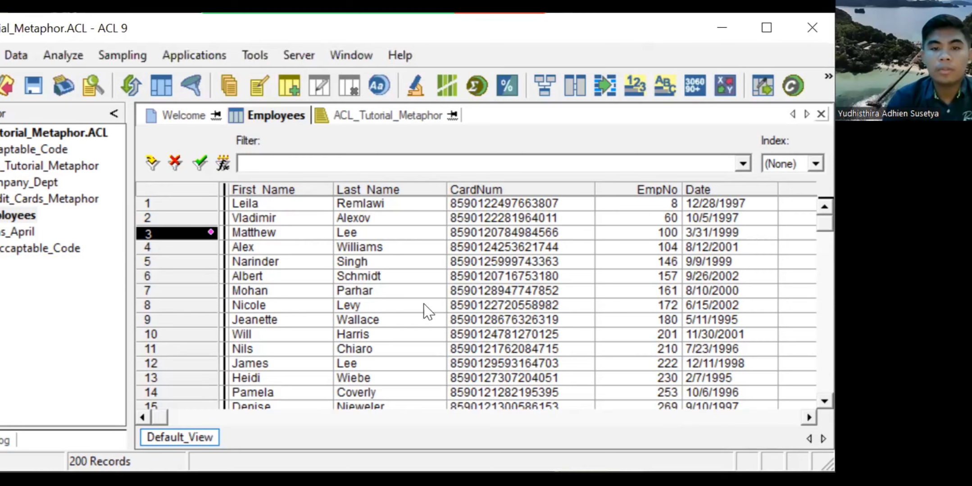
{"action": "key", "text": "ctrl+s"}
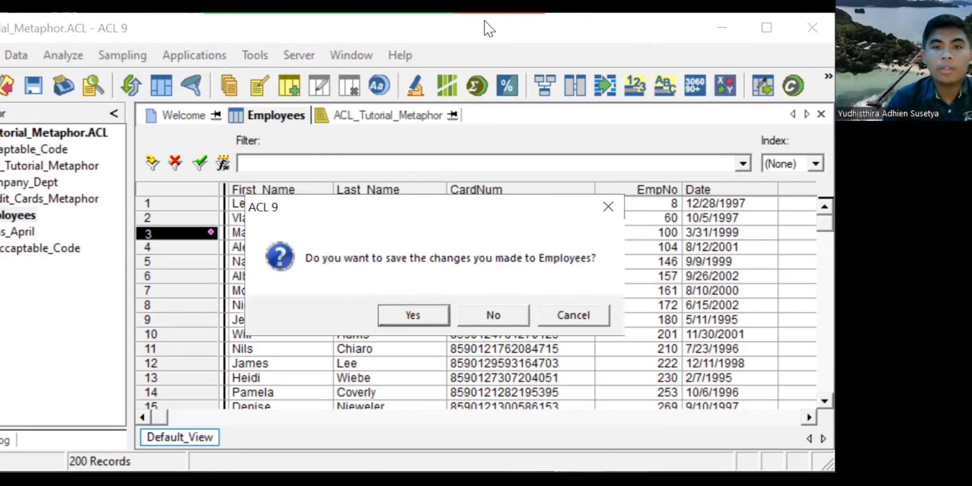
{"action": "key", "text": "Return"}
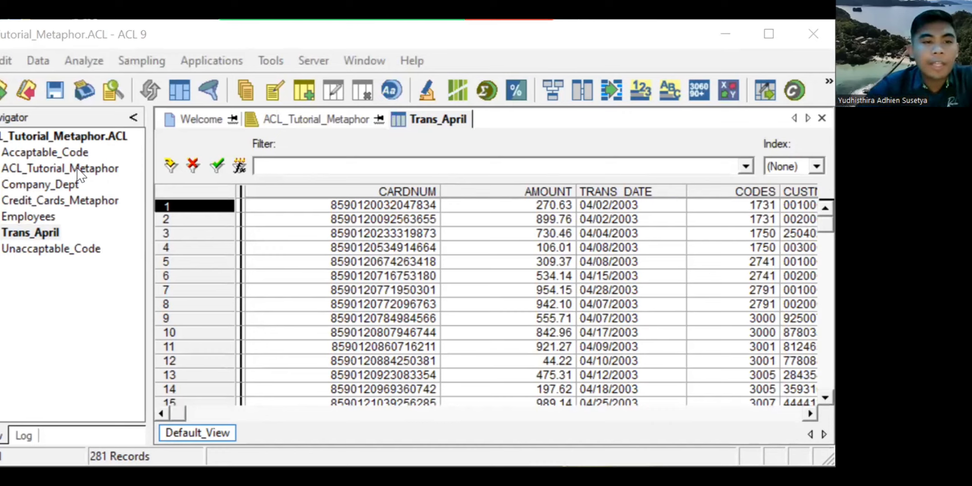
Step: Examine the data categories of the Trans_April fields in the Verify command, especially CARDNUM, and leave without running the verification
{"action": "right_click", "coordinate": [43, 236]}
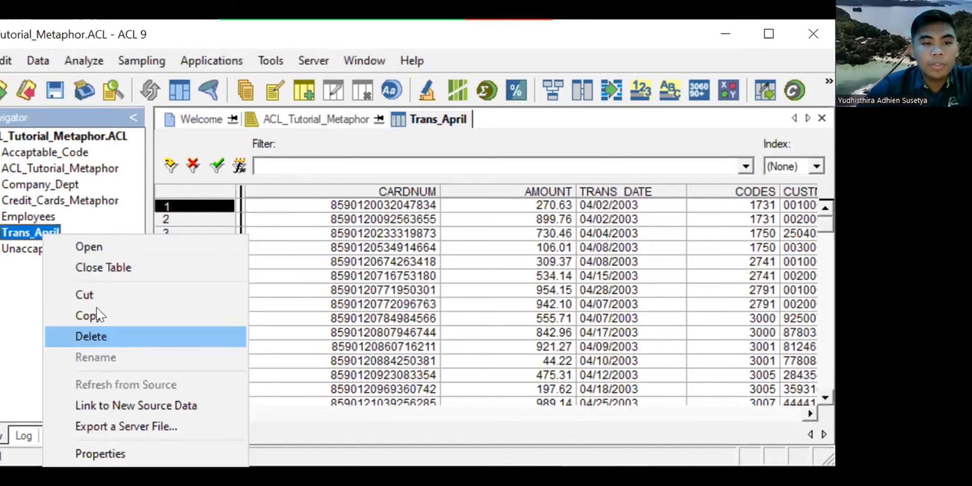
{"action": "right_click", "coordinate": [11, 236]}
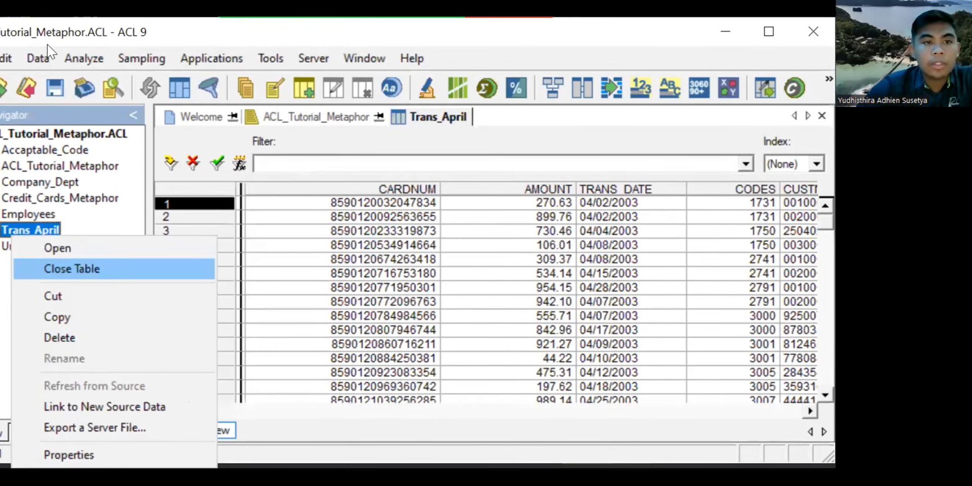
{"action": "left_click", "coordinate": [43, 63]}
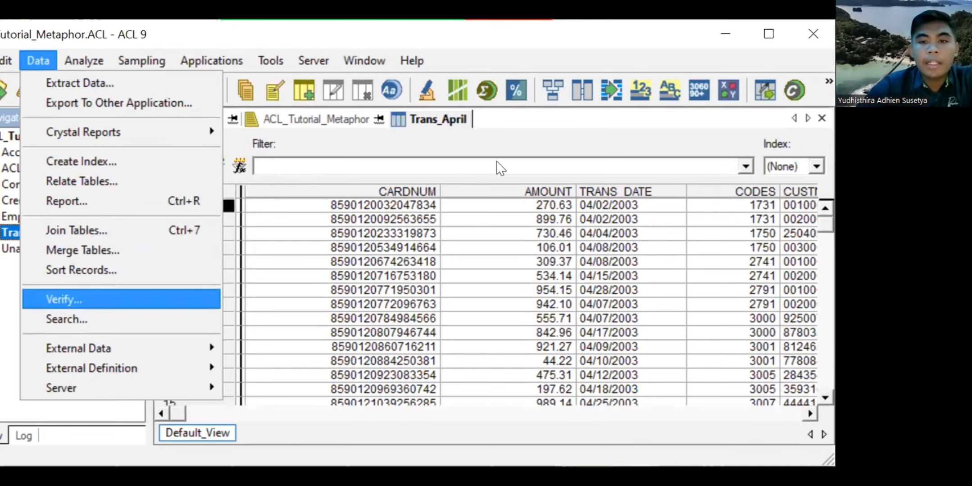
{"action": "key", "text": "Return"}
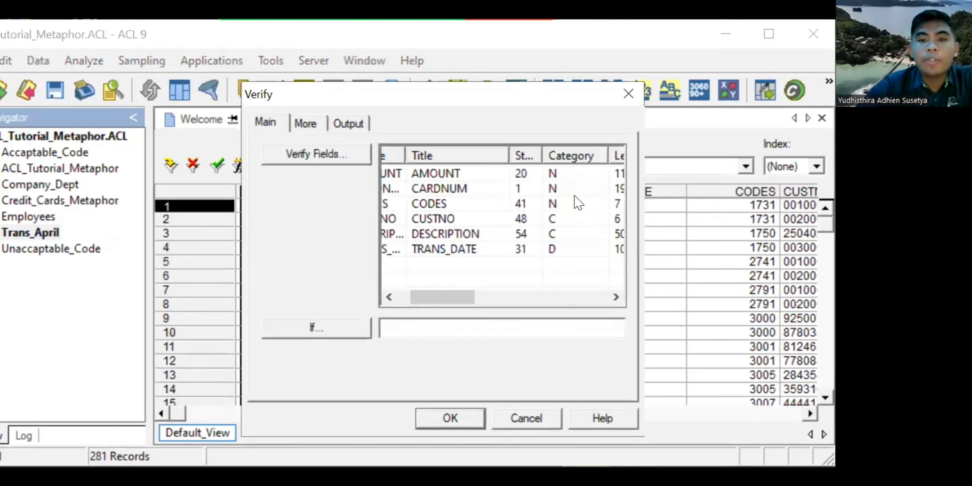
{"action": "scroll", "coordinate": [523, 216], "scroll_direction": "right", "scroll_amount": 1}
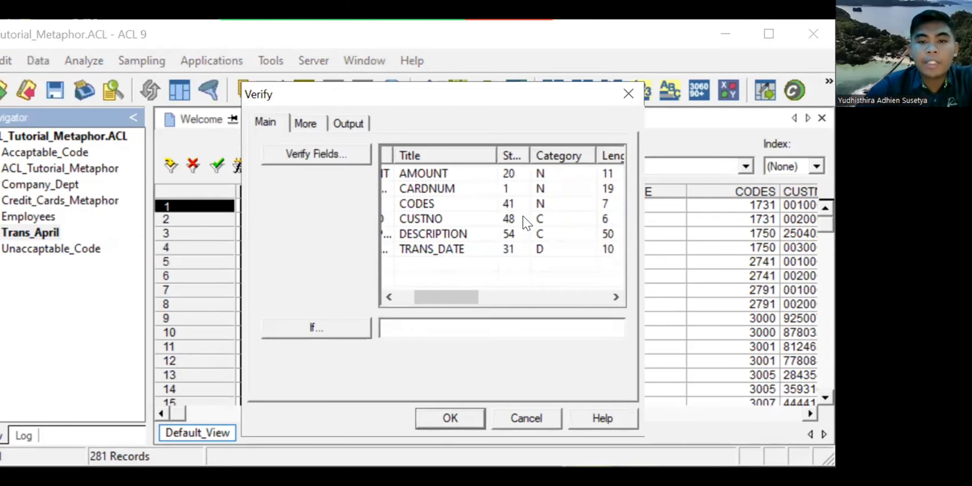
{"action": "scroll", "coordinate": [484, 220], "scroll_direction": "left", "scroll_amount": 1}
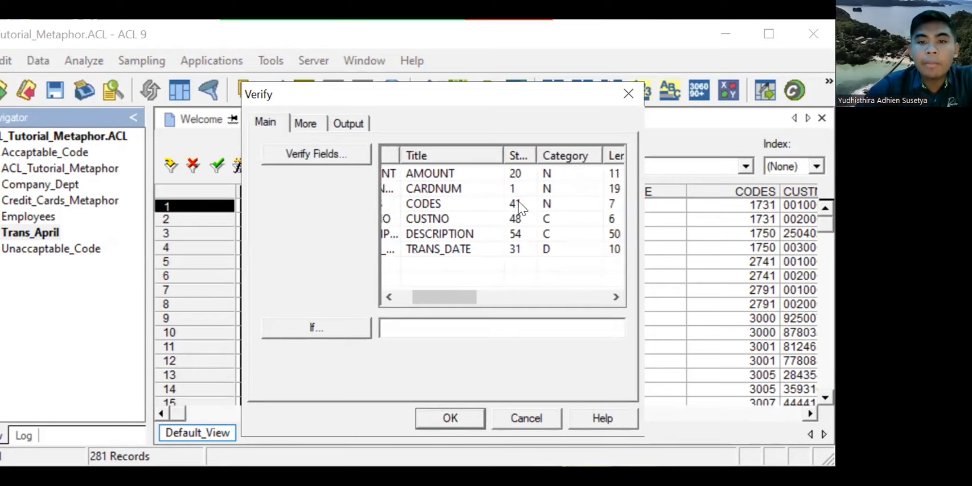
{"action": "scroll", "coordinate": [563, 199], "scroll_direction": "left", "scroll_amount": 3}
{"action": "left_click", "coordinate": [583, 189]}
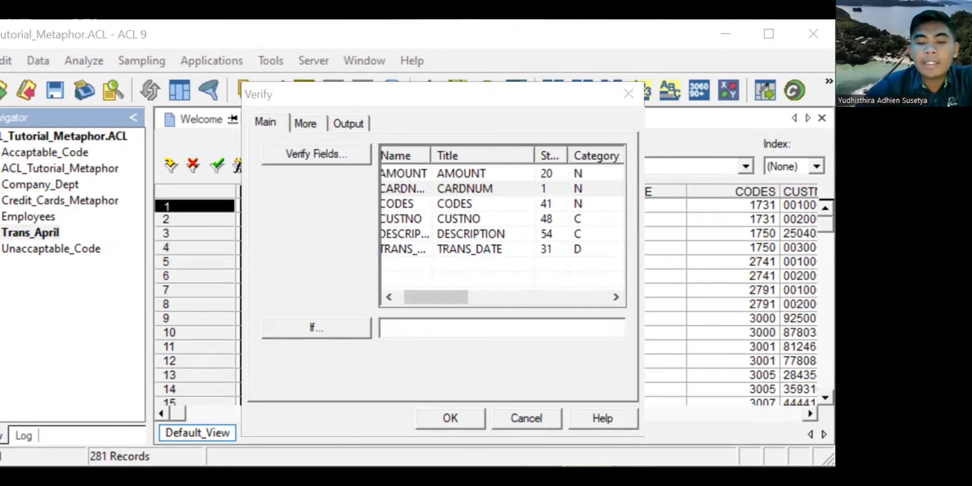
{"action": "left_click", "coordinate": [564, 195]}
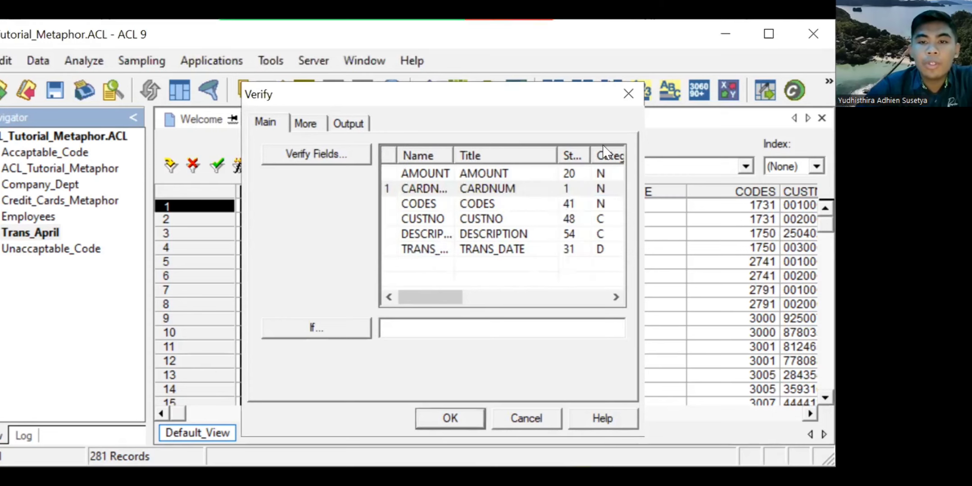
{"action": "left_click", "coordinate": [49, 236]}
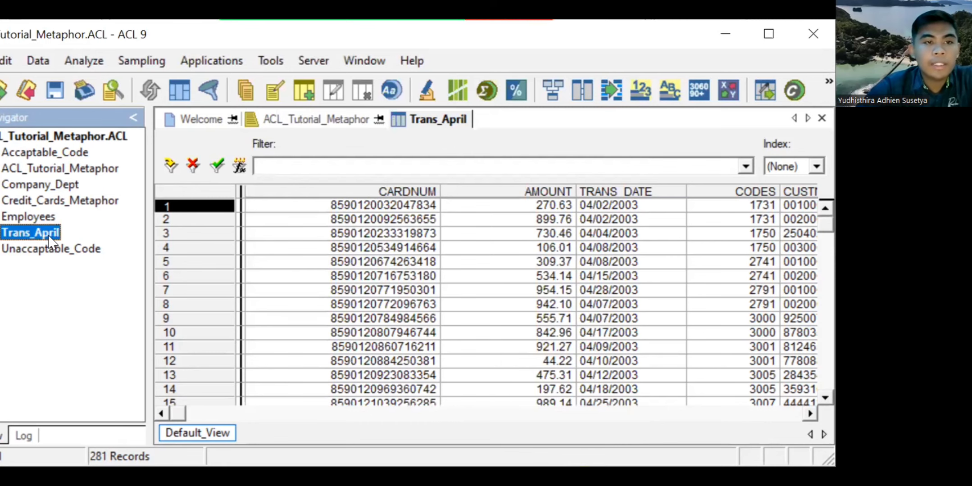
Step: Change the data type of the CARDNUM field to ASCII in the Trans_April table layout
{"action": "right_click", "coordinate": [50, 237]}
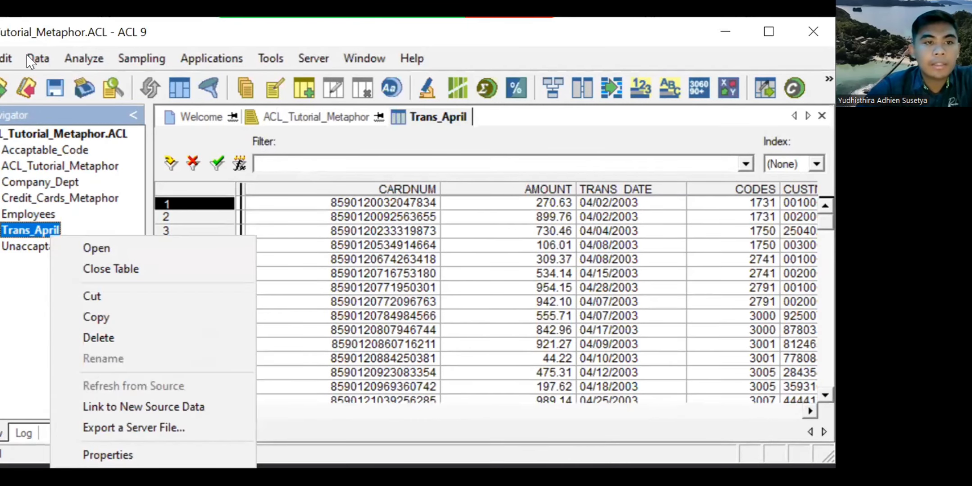
{"action": "left_click", "coordinate": [9, 55]}
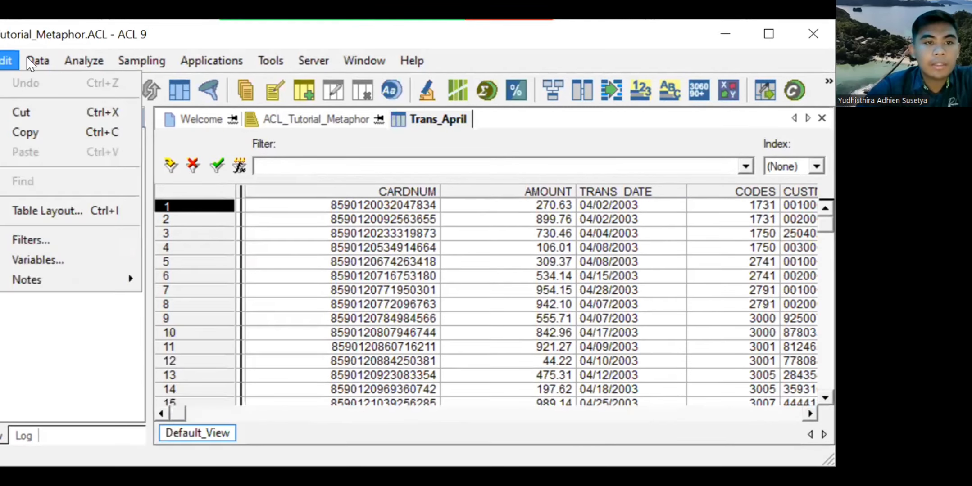
{"action": "left_click", "coordinate": [3, 60]}
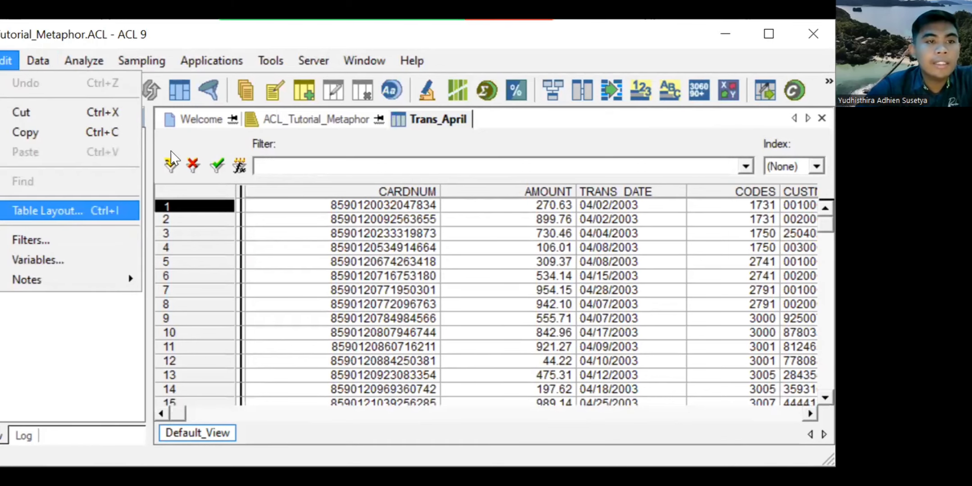
{"action": "key", "text": "Return"}
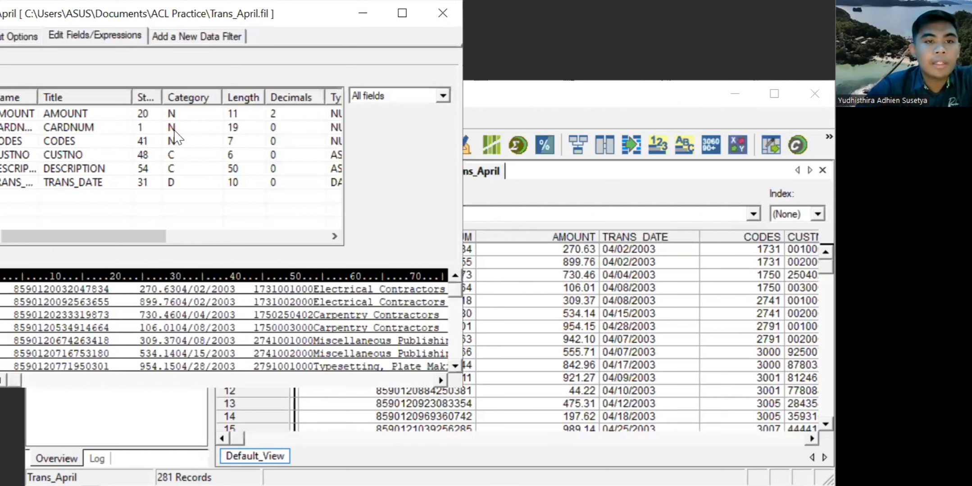
{"action": "double_click", "coordinate": [175, 131]}
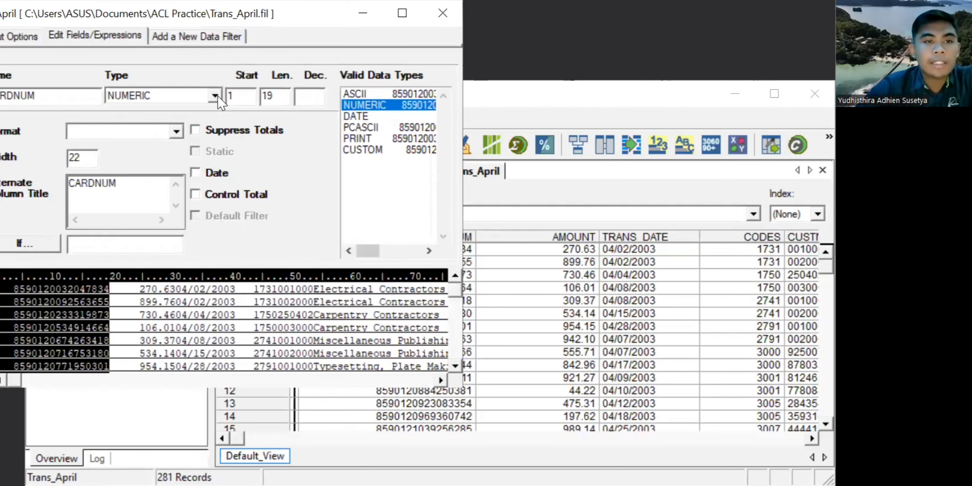
{"action": "left_click", "coordinate": [171, 102]}
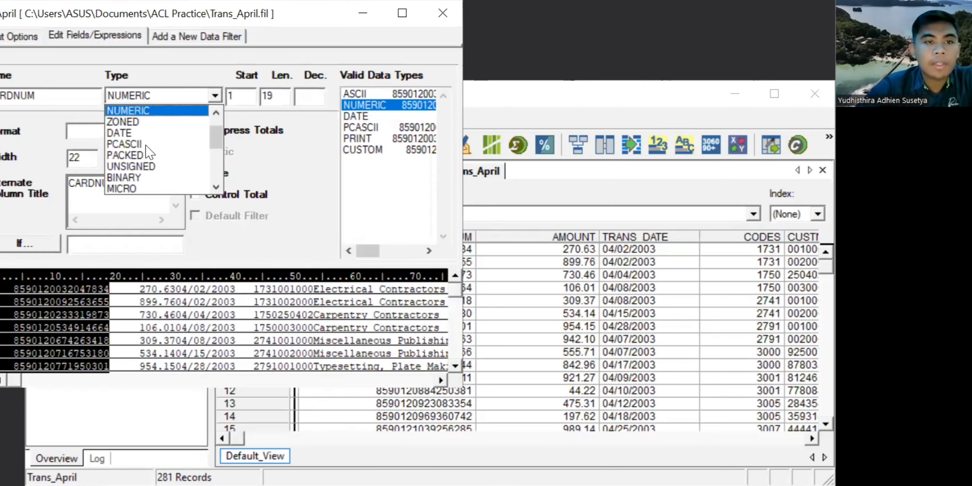
{"action": "scroll", "coordinate": [149, 153], "scroll_direction": "up", "scroll_amount": 1}
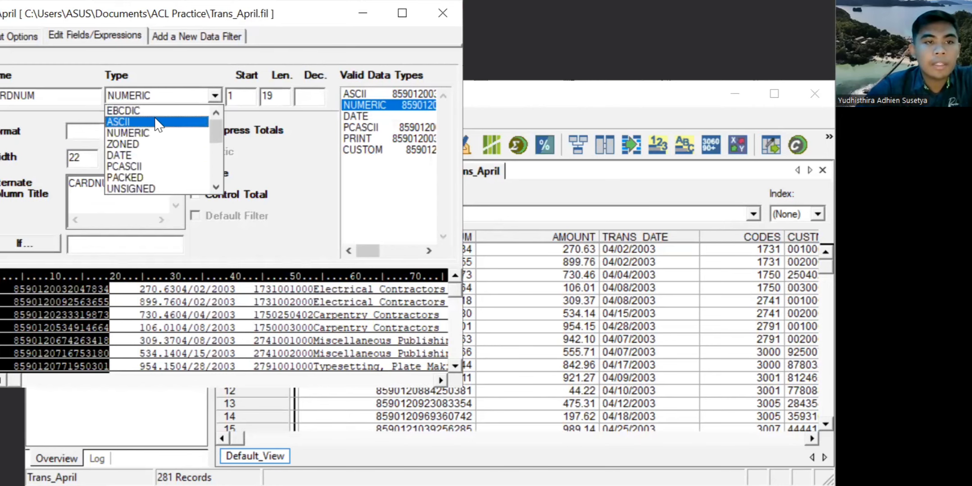
{"action": "left_click", "coordinate": [135, 122]}
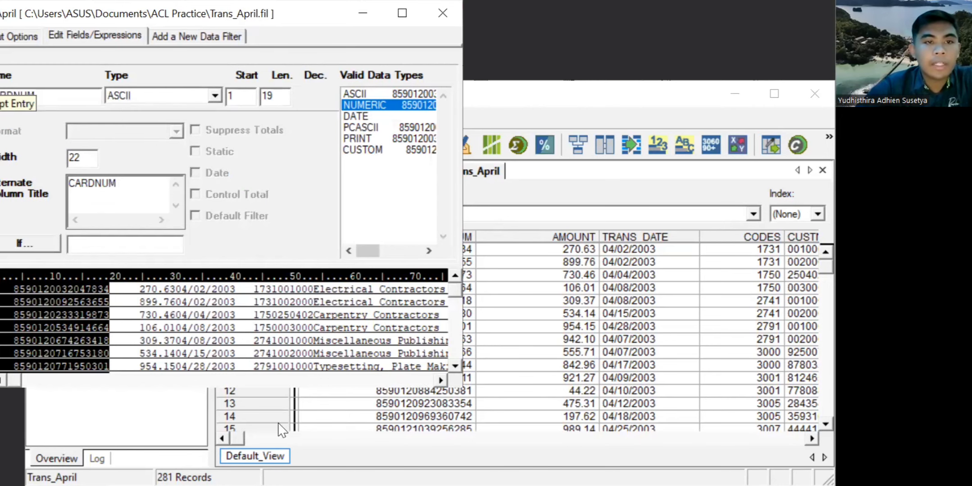
{"action": "left_click", "coordinate": [1, 96]}
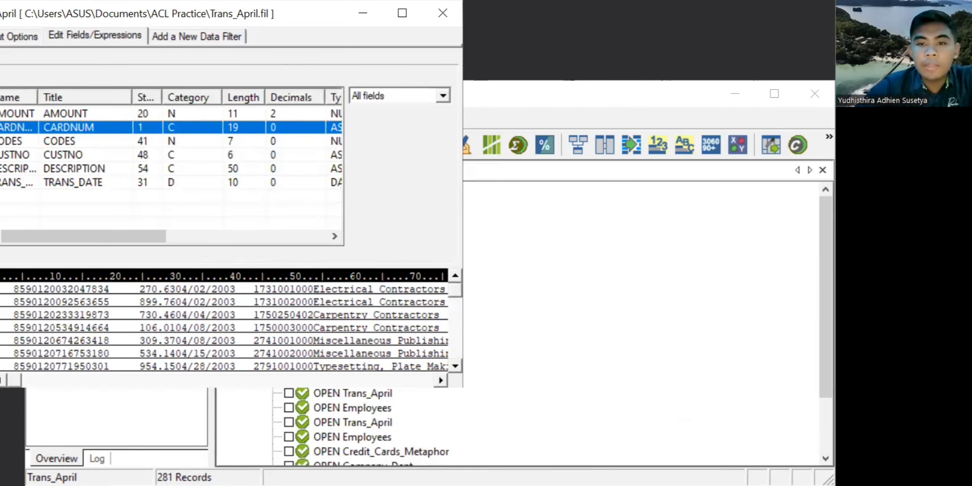
{"action": "key", "text": "alt+Tab"}
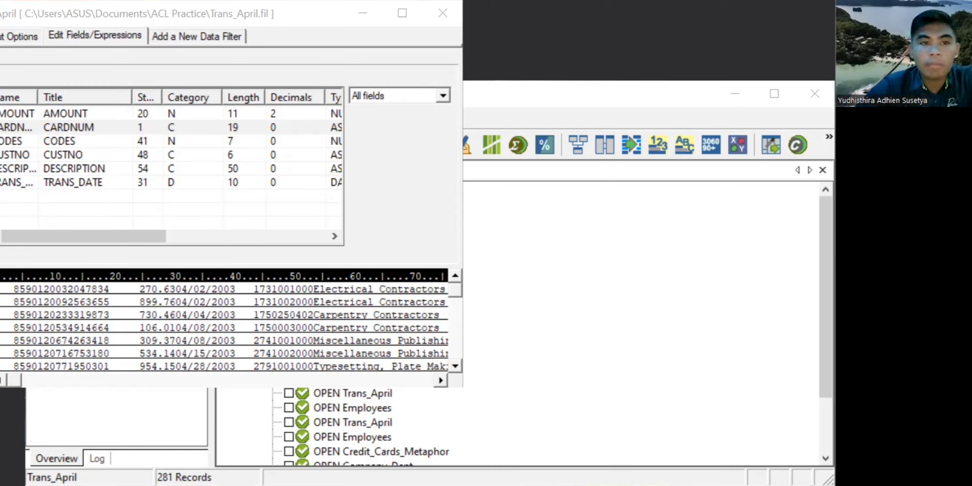
Step: Change the CODES field's data type to ASCII in the table layout and return to the Trans_April view
{"action": "left_click", "coordinate": [114, 146]}
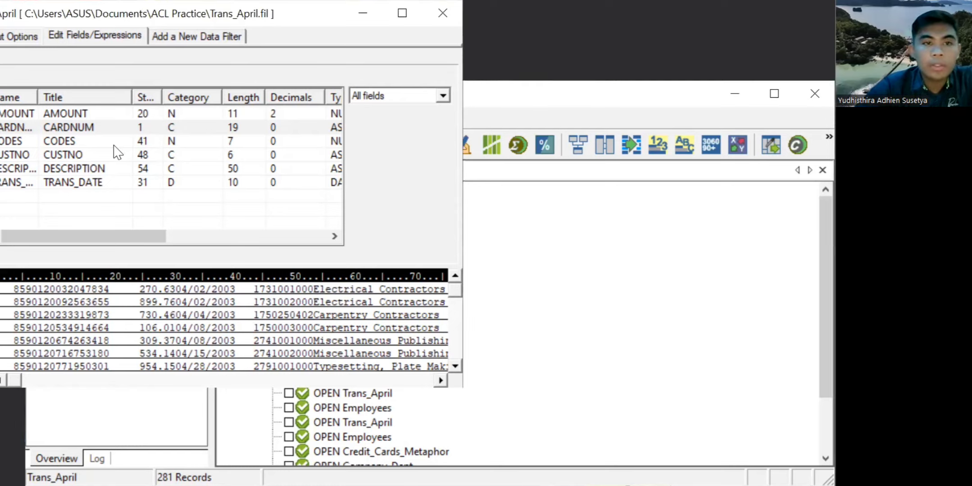
{"action": "double_click", "coordinate": [180, 143]}
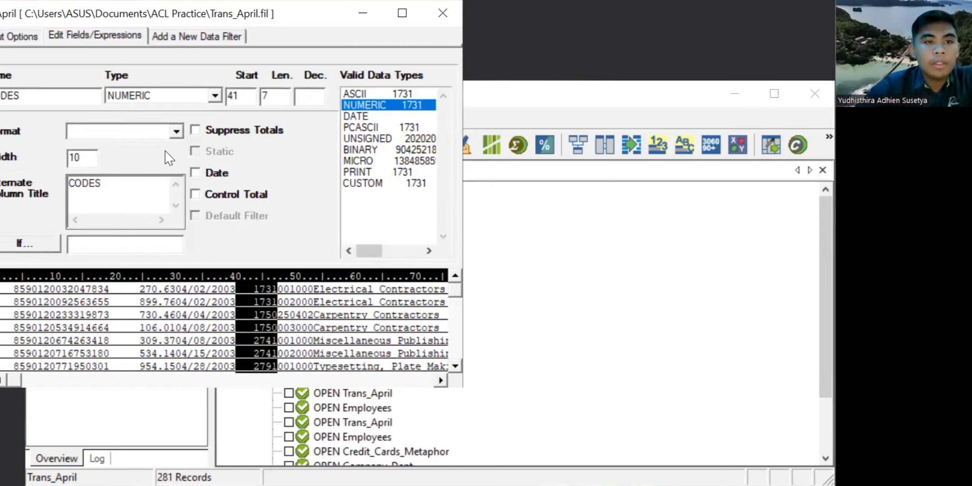
{"action": "left_click", "coordinate": [143, 96]}
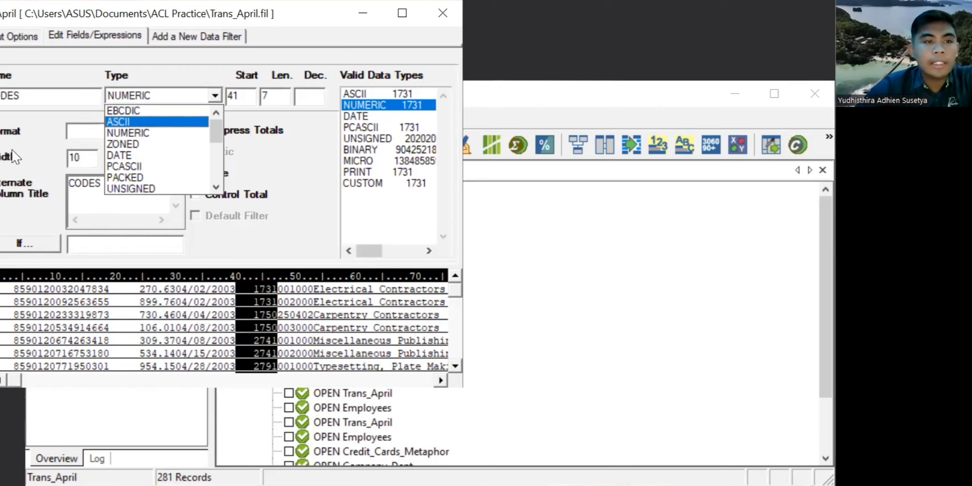
{"action": "left_click", "coordinate": [119, 122]}
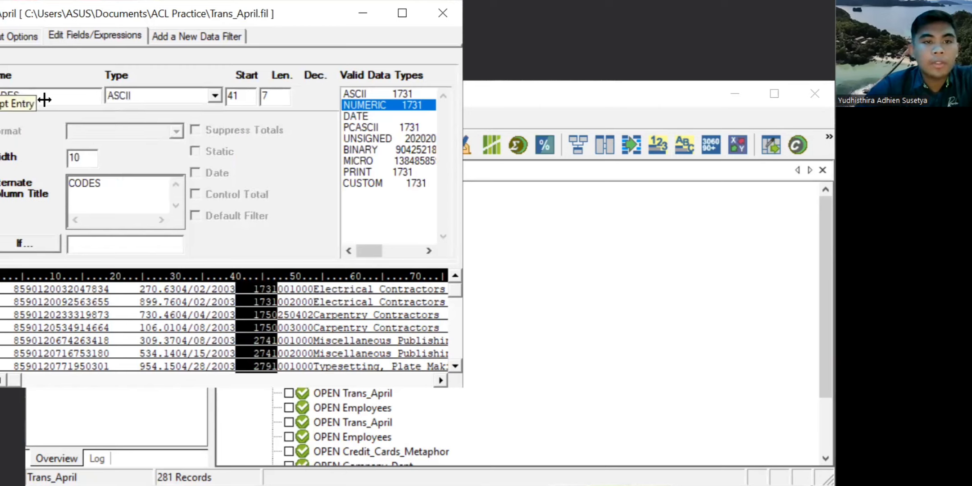
{"action": "left_click", "coordinate": [1, 94]}
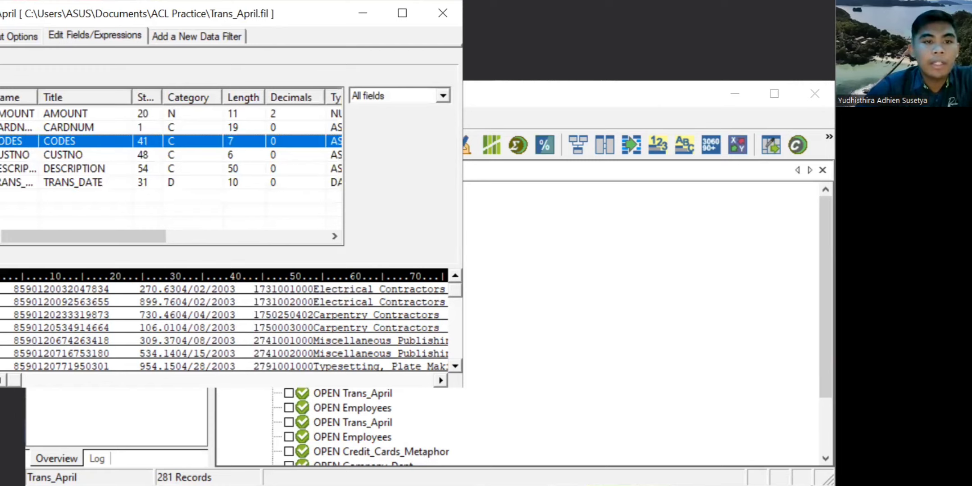
{"action": "key", "text": "alt+Tab"}
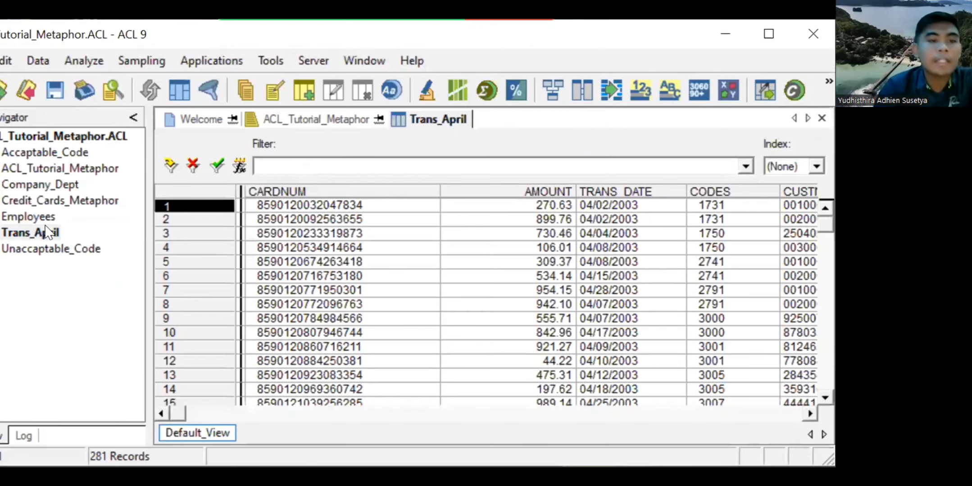
Step: Verify all fields of the Trans_April table, from AMOUNT to TRANS_DATE, with the result output to screen
{"action": "left_click", "coordinate": [38, 60]}
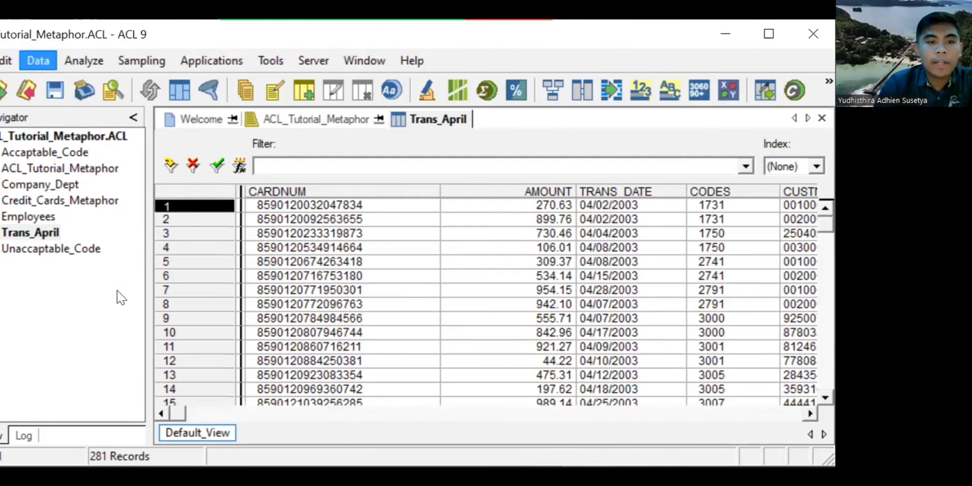
{"action": "left_click", "coordinate": [118, 298]}
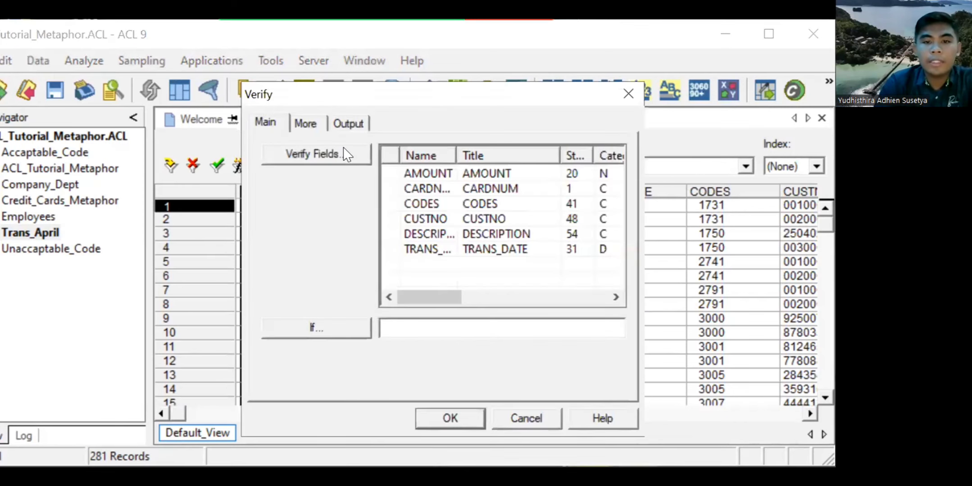
{"action": "left_click", "coordinate": [347, 154]}
{"action": "left_click", "coordinate": [489, 227]}
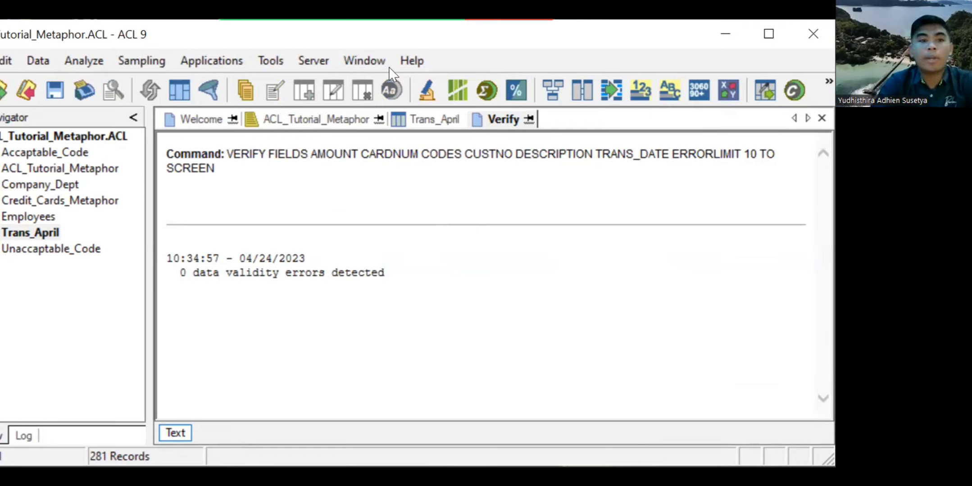
Step: Start choosing an analysis command for the Trans_April table
{"action": "left_click", "coordinate": [82, 63]}
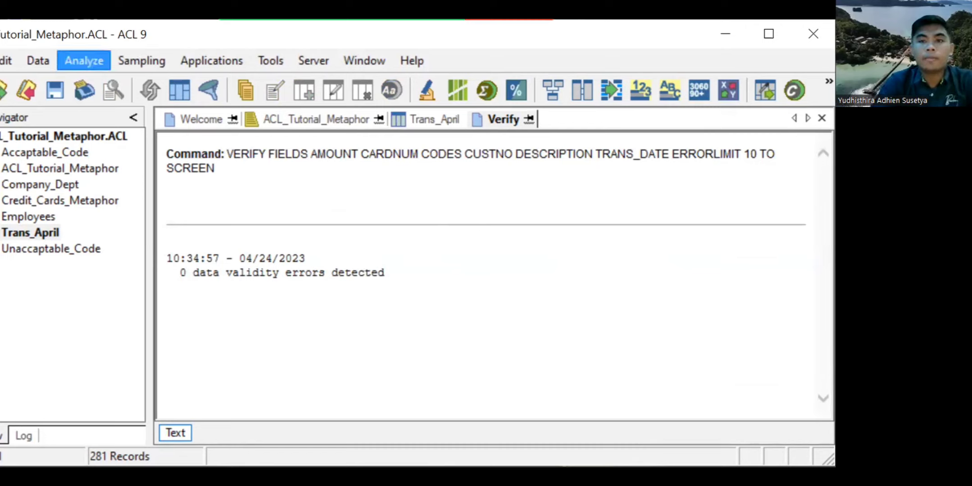